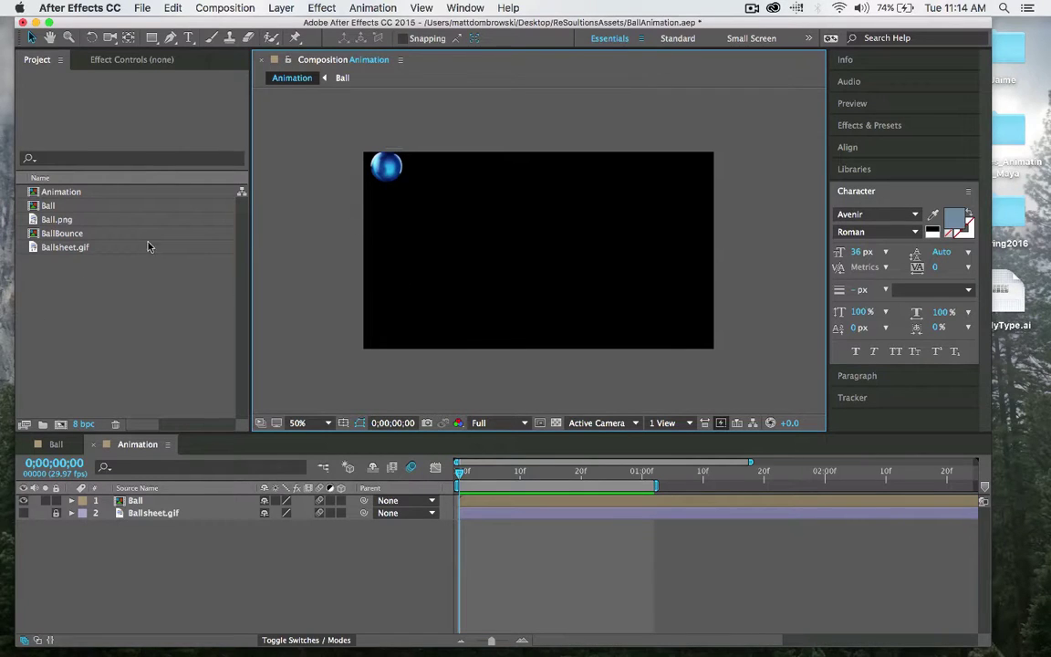
# Inspect the existing Ball composition and scrub through its bounce animation
pyautogui.click(41, 207)
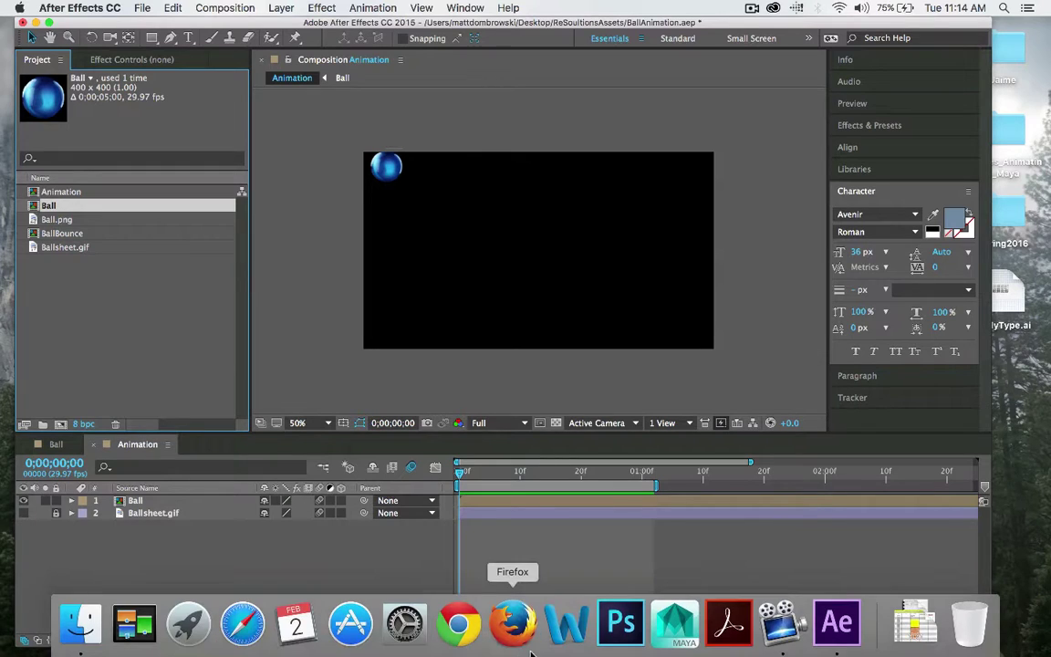
pyautogui.doubleClick(32, 208)
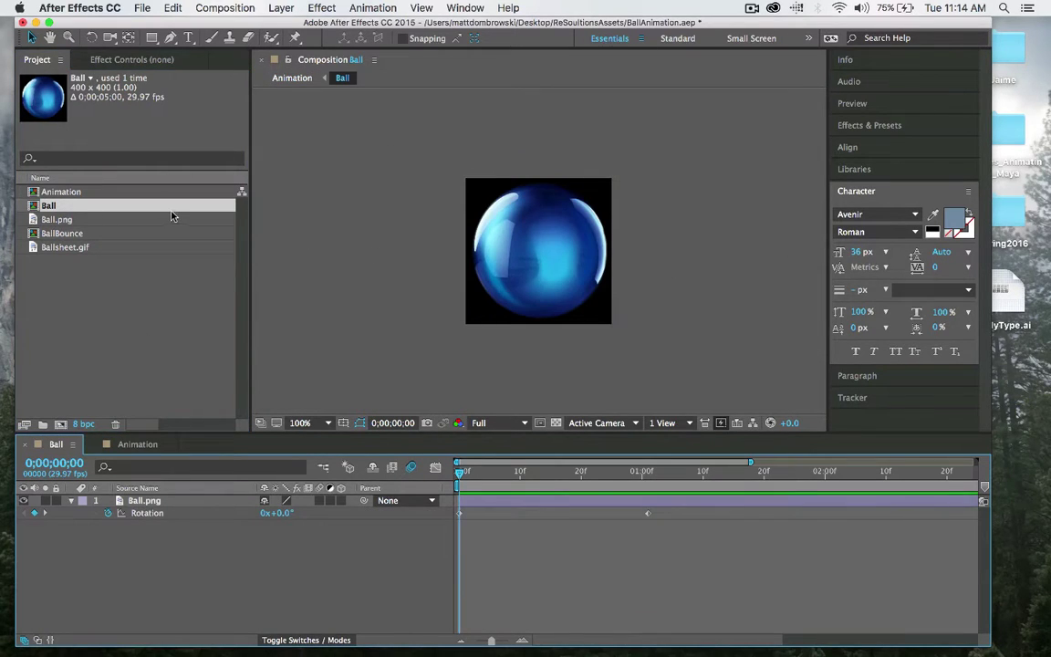
pyautogui.click(137, 220)
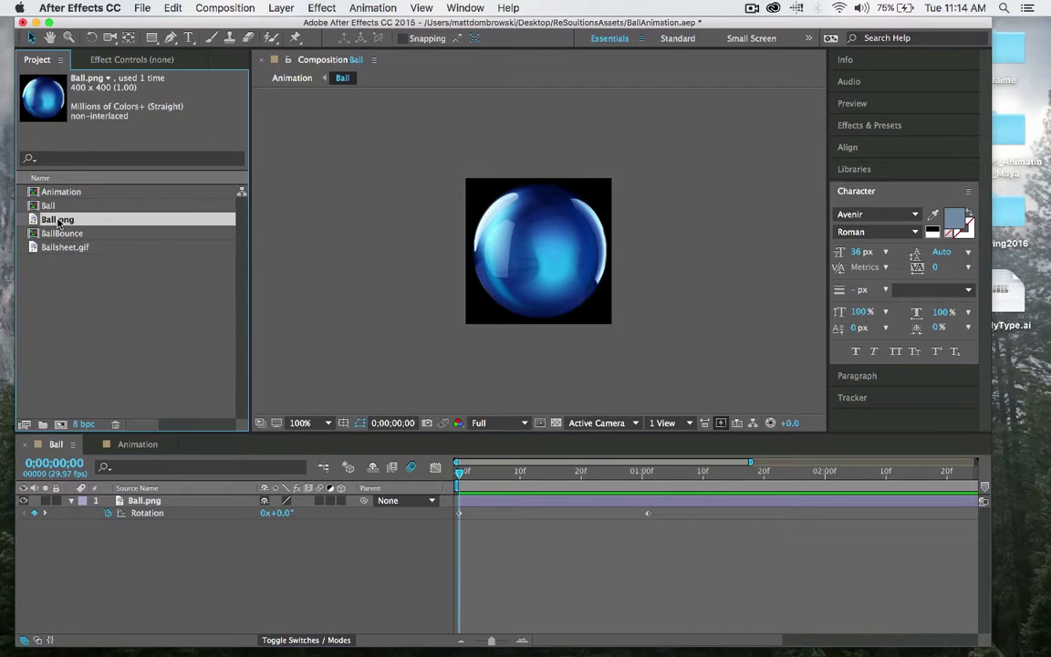
pyautogui.moveTo(47, 222); pyautogui.dragTo(60, 429)
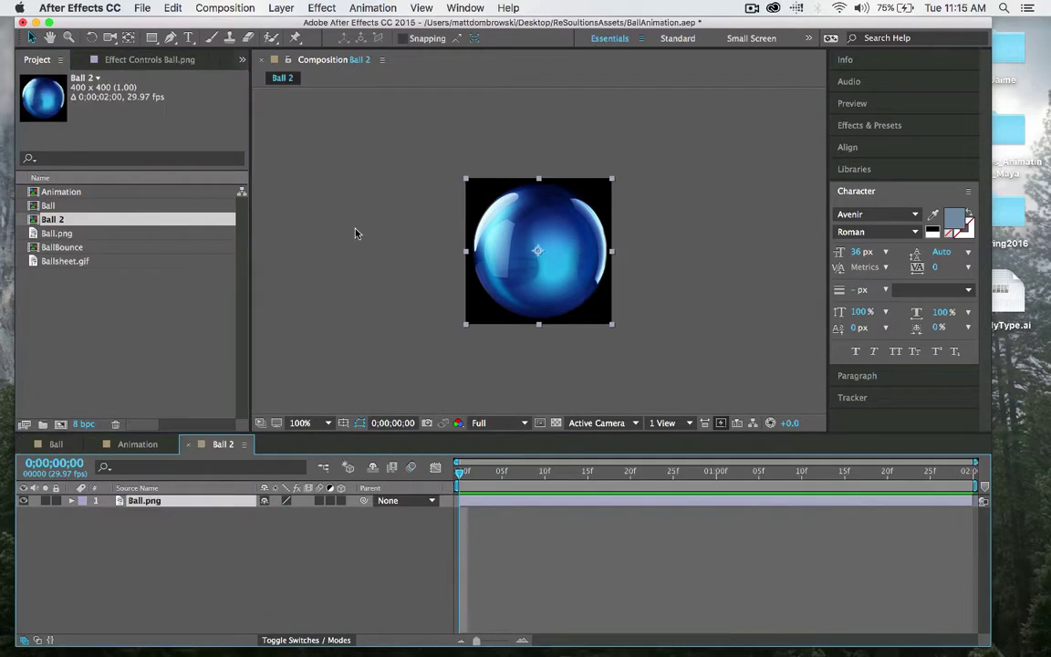
pyautogui.press('super+z')
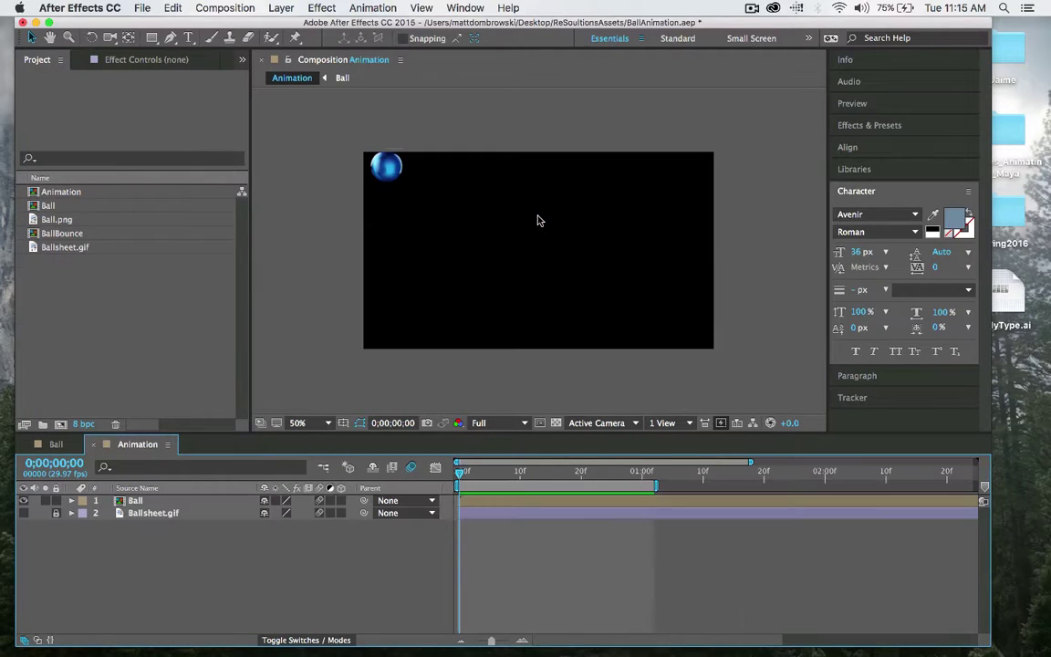
pyautogui.click(47, 210)
pyautogui.click(124, 327)
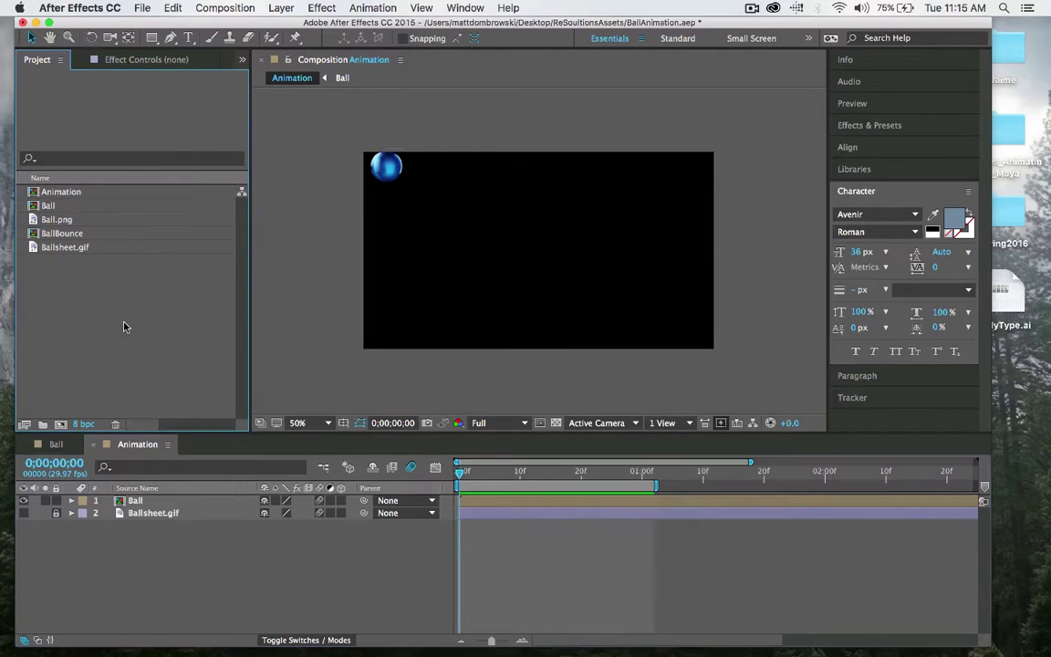
pyautogui.click(663, 476)
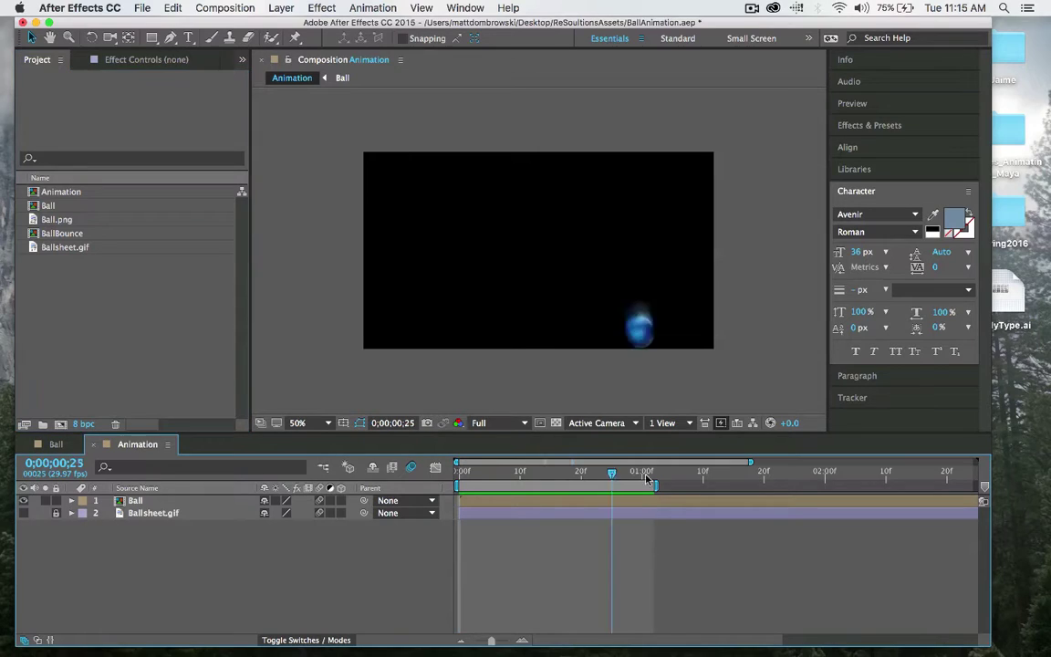
pyautogui.moveTo(663, 476); pyautogui.dragTo(654, 476)
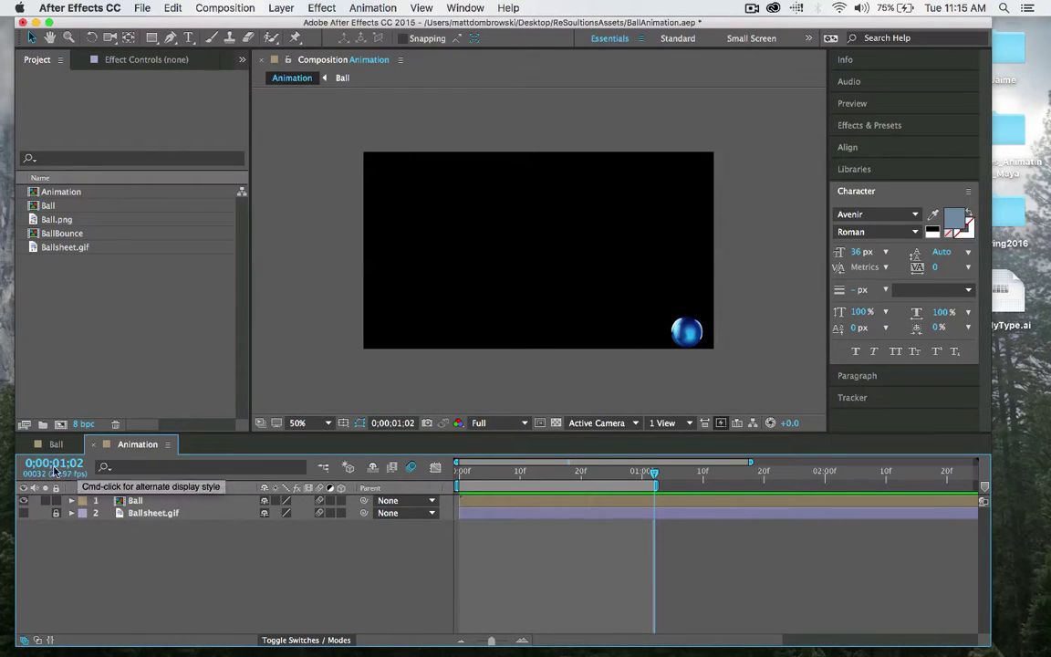
# Create a new composition named BallAnimation with duration 0;00;01;02
pyautogui.click(282, 6)
pyautogui.moveTo(226, 8)
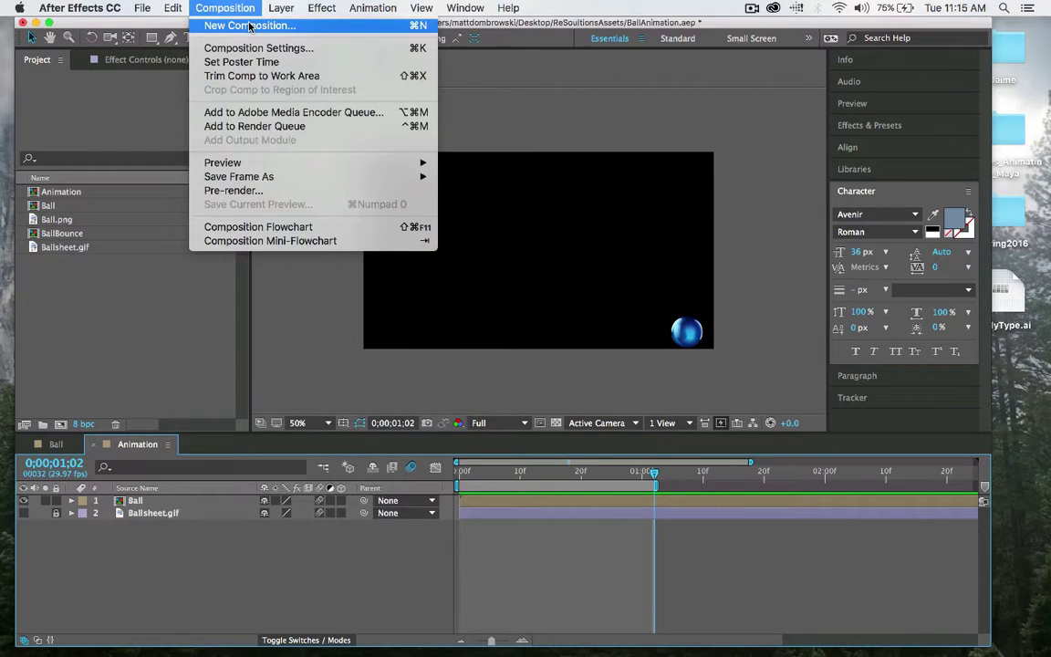
pyautogui.click(248, 25)
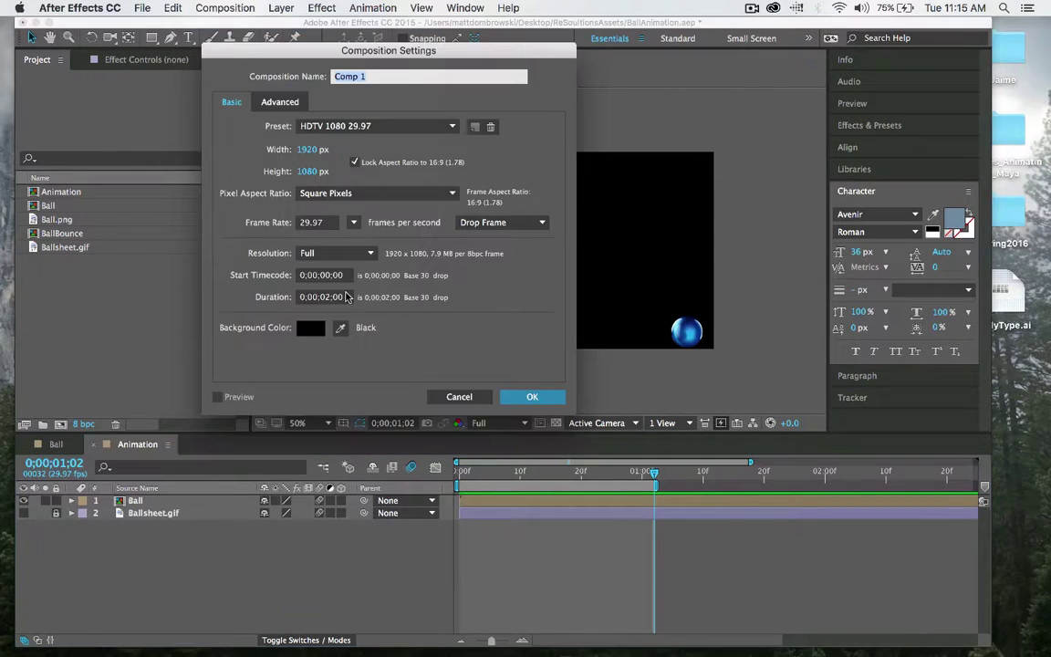
pyautogui.click(328, 298)
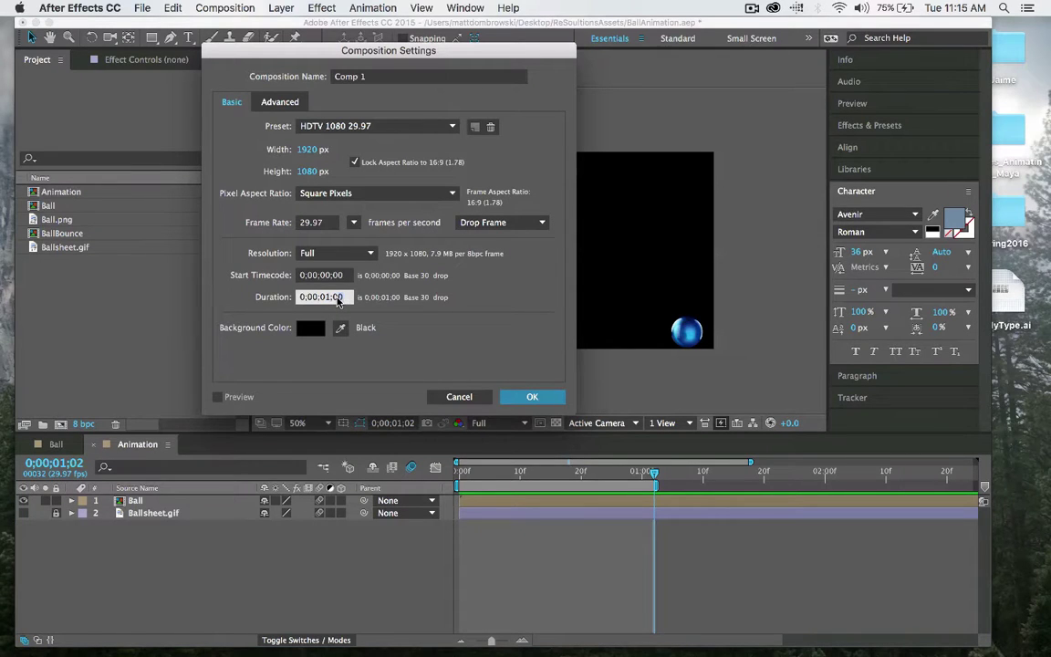
pyautogui.write('102')
pyautogui.moveTo(374, 77); pyautogui.dragTo(304, 74)
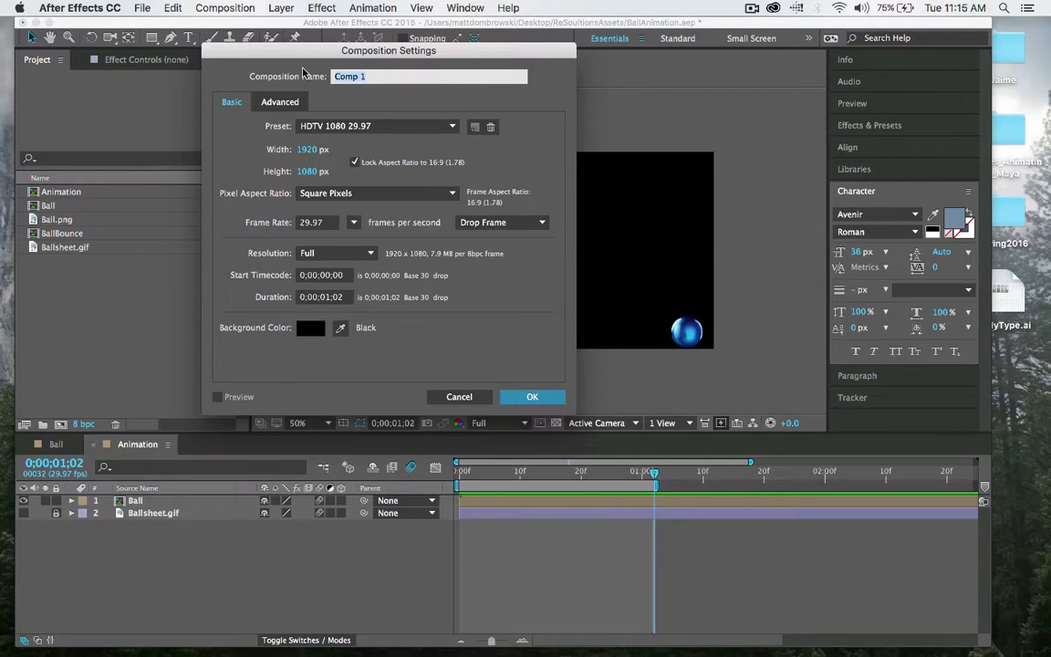
pyautogui.write('BallAnimation')
pyautogui.press('Return')
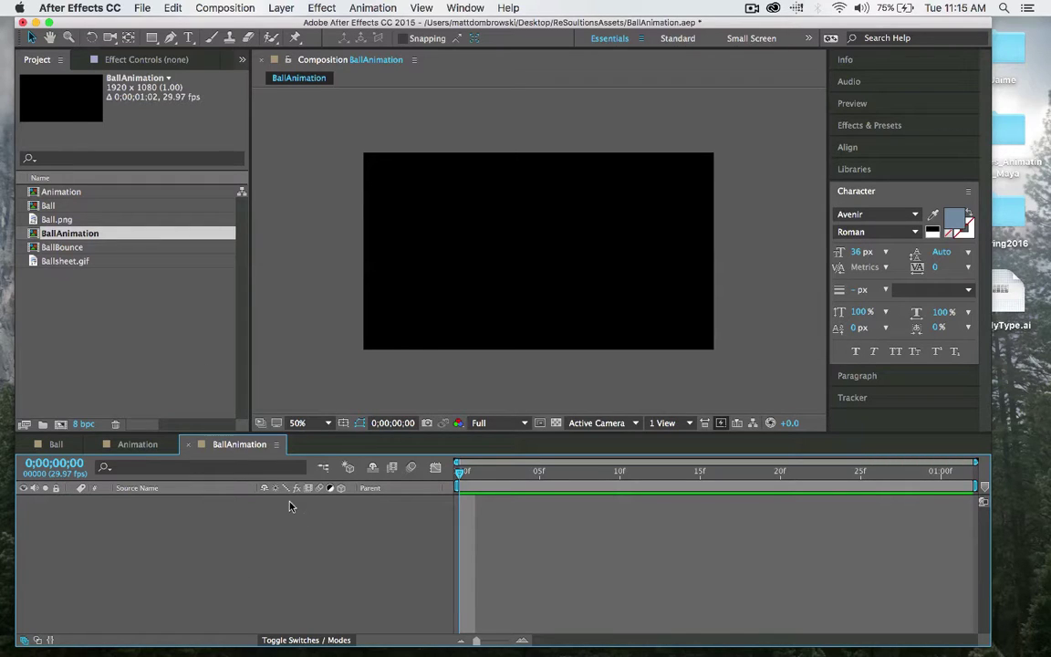
# Add the Ball comp as a layer in the BallAnimation timeline
pyautogui.click(47, 220)
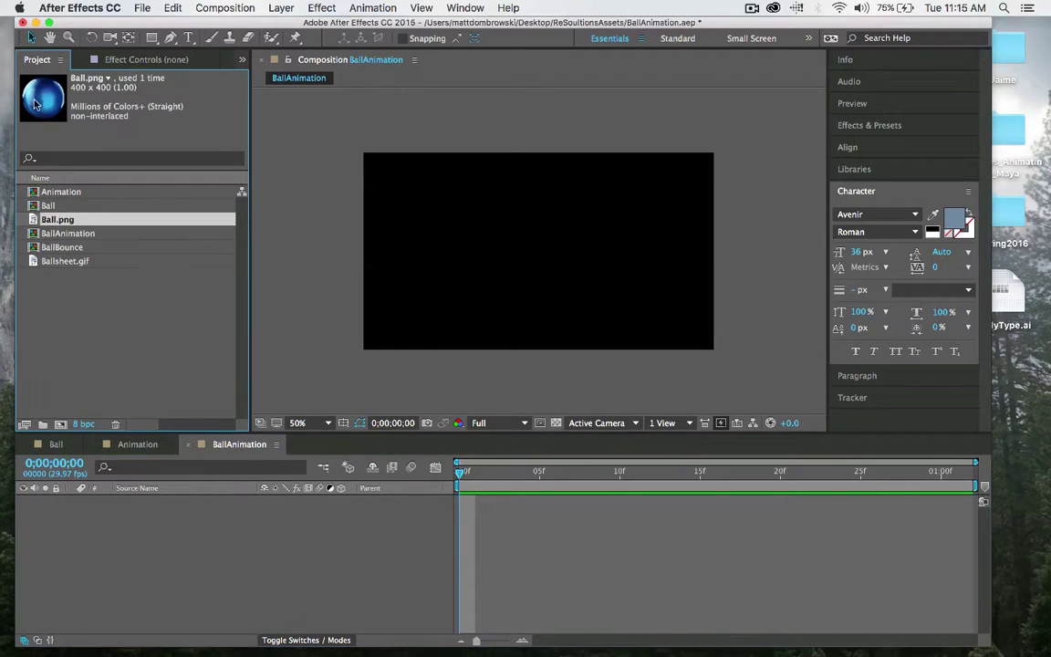
pyautogui.click(43, 206)
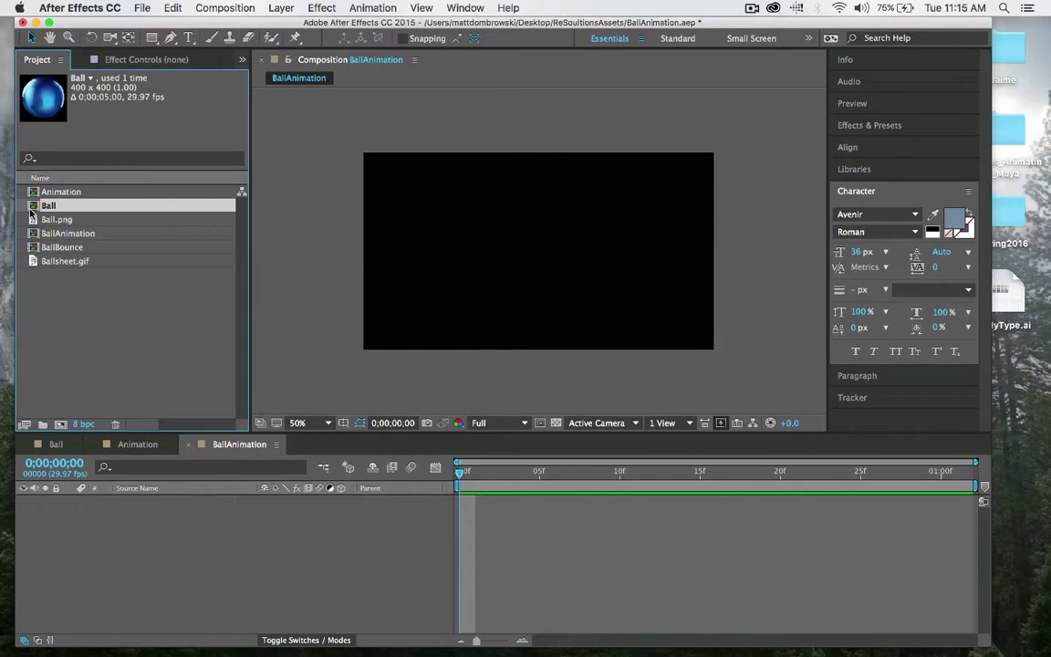
pyautogui.moveTo(33, 206); pyautogui.dragTo(94, 550)
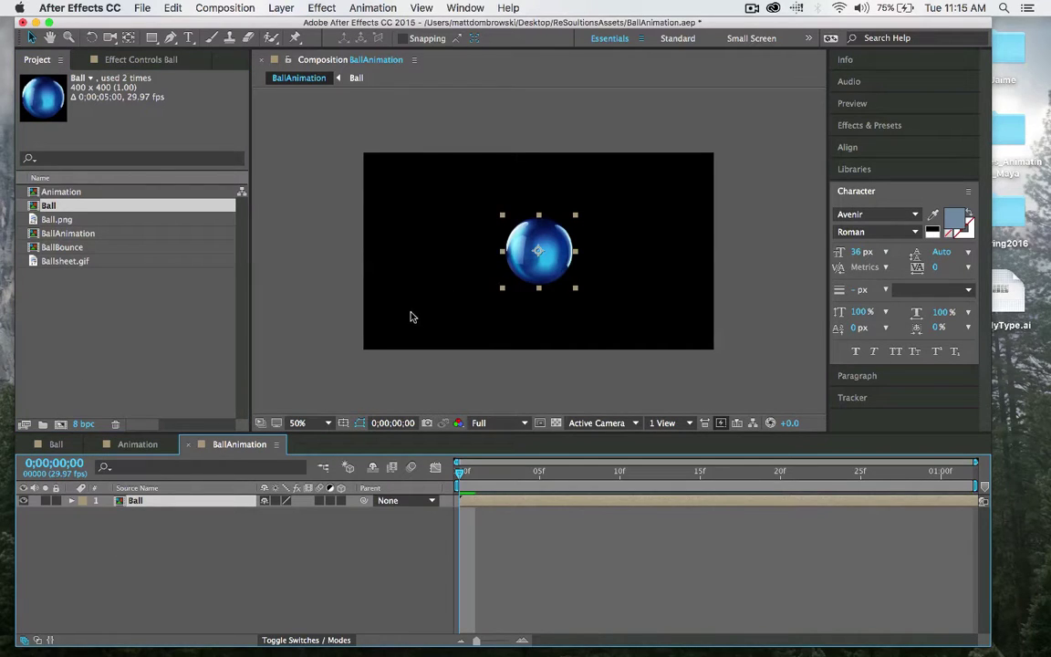
# Scale the Ball layer to 50% and move it to the frame's top-left corner
pyautogui.press('s')
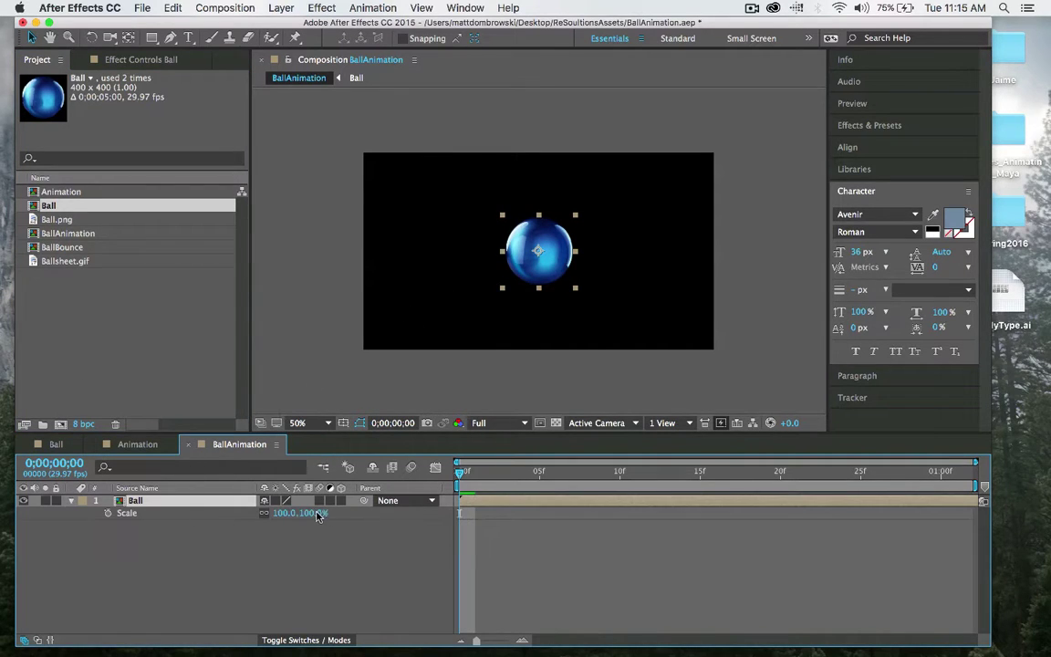
pyautogui.moveTo(310, 514); pyautogui.dragTo(273, 515)
pyautogui.moveTo(543, 258); pyautogui.dragTo(392, 182)
pyautogui.moveTo(304, 512); pyautogui.dragTo(304, 513)
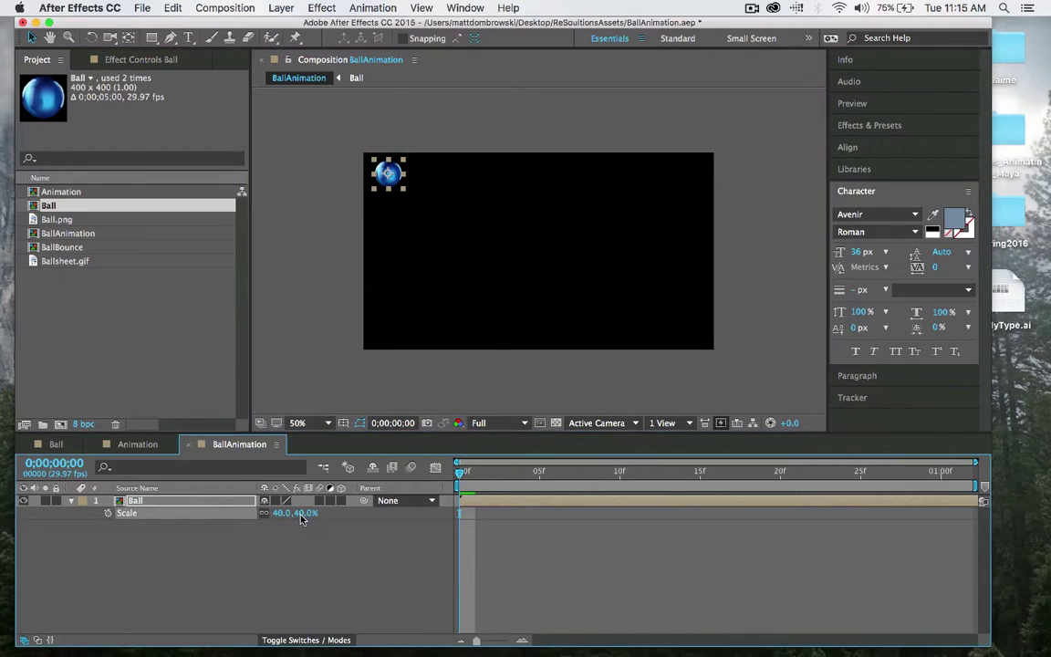
pyautogui.click(303, 515)
pyautogui.press('Return')
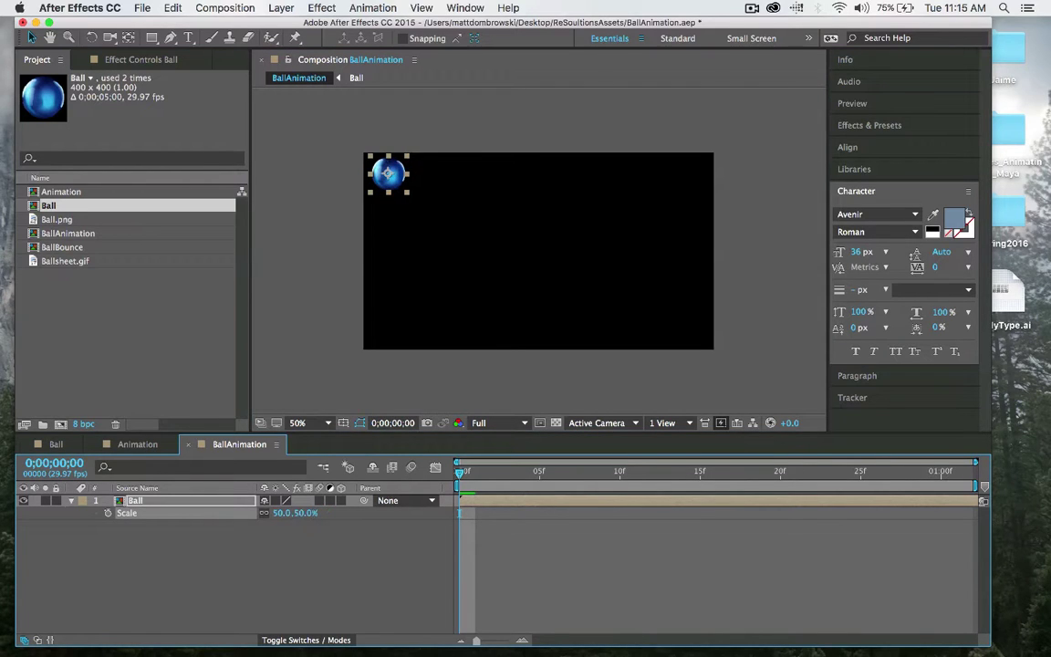
# Add Ballsheet.gif beneath the ball and enlarge it to cover the BallAnimation frame
pyautogui.press('s')
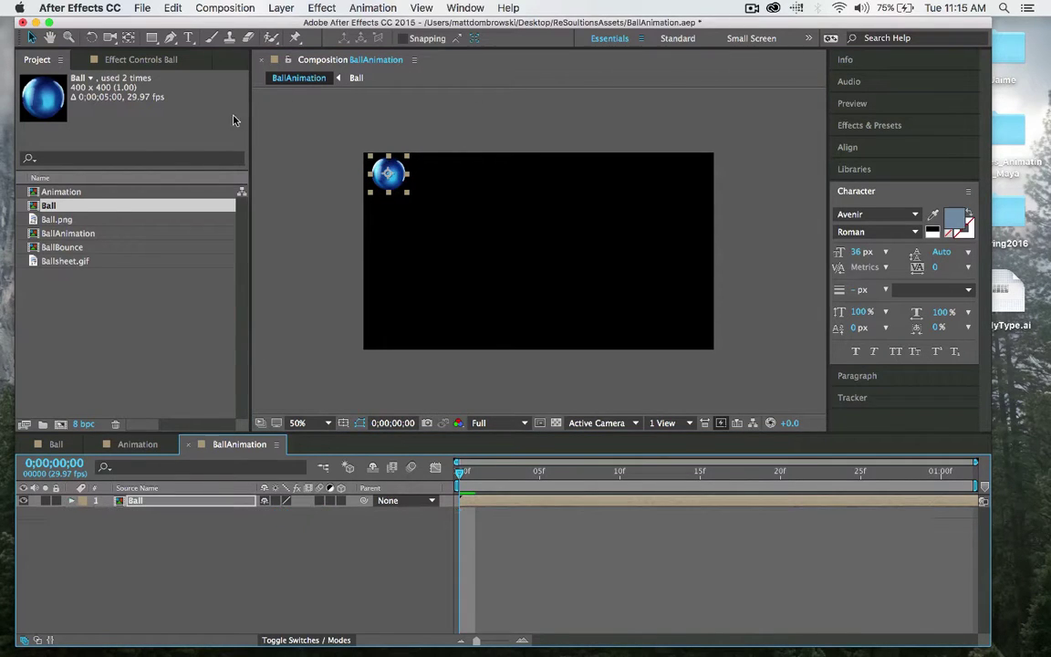
pyautogui.click(123, 262)
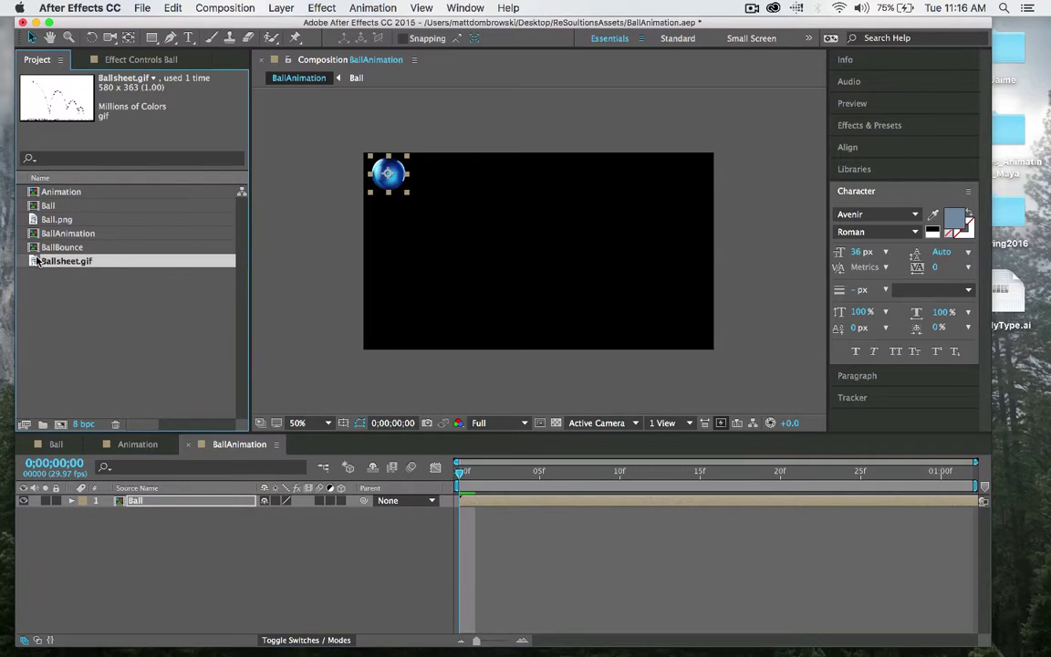
pyautogui.moveTo(122, 263); pyautogui.dragTo(99, 532)
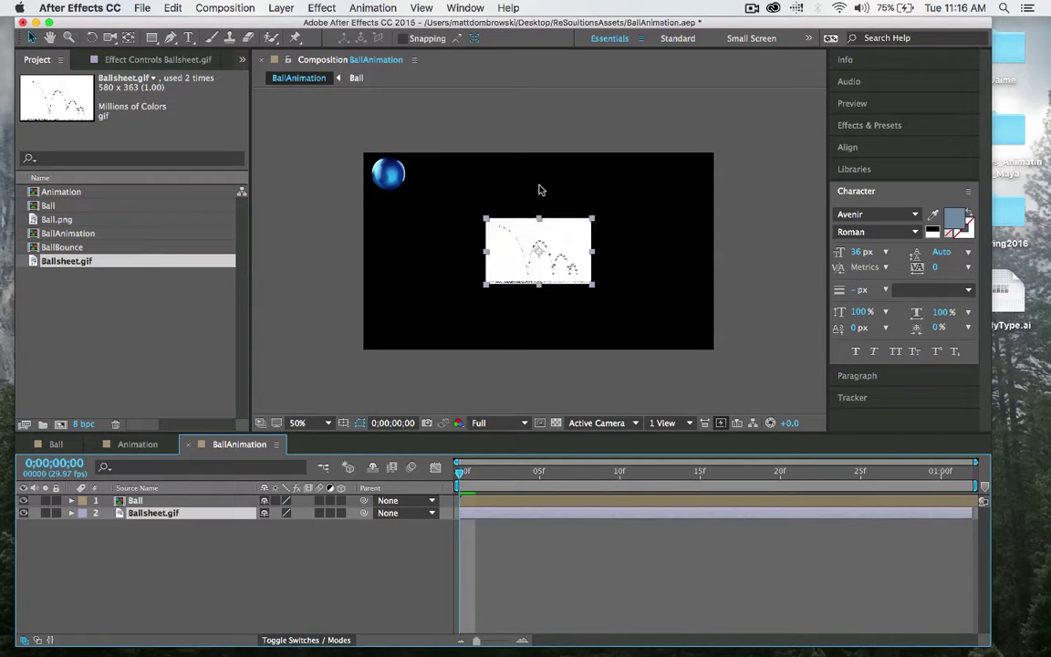
pyautogui.moveTo(487, 220); pyautogui.dragTo(325, 97)
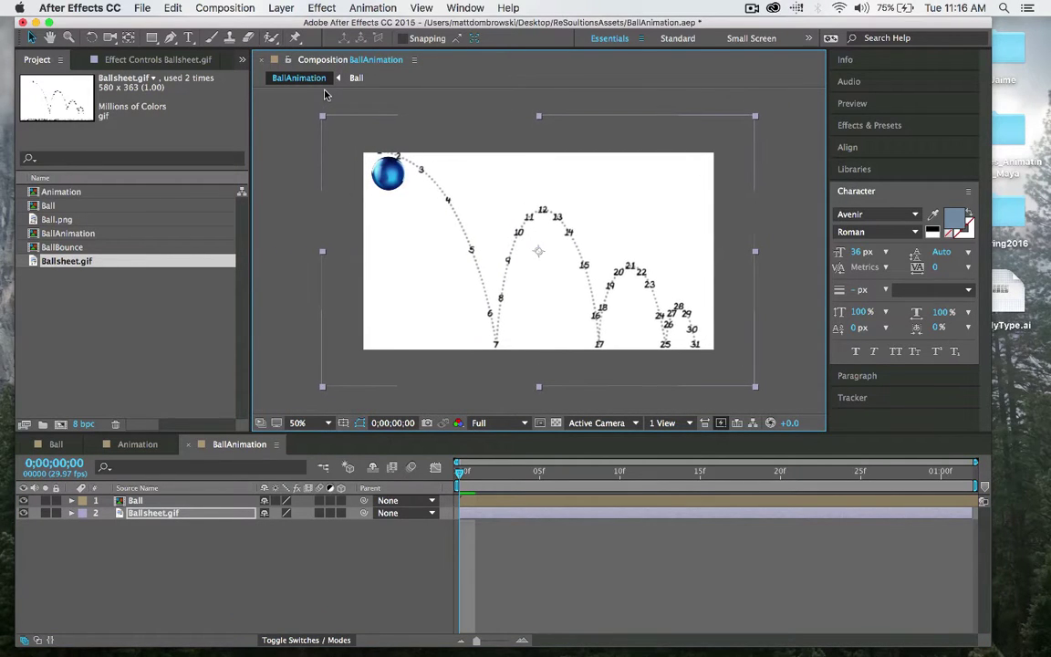
pyautogui.moveTo(482, 184); pyautogui.dragTo(475, 184)
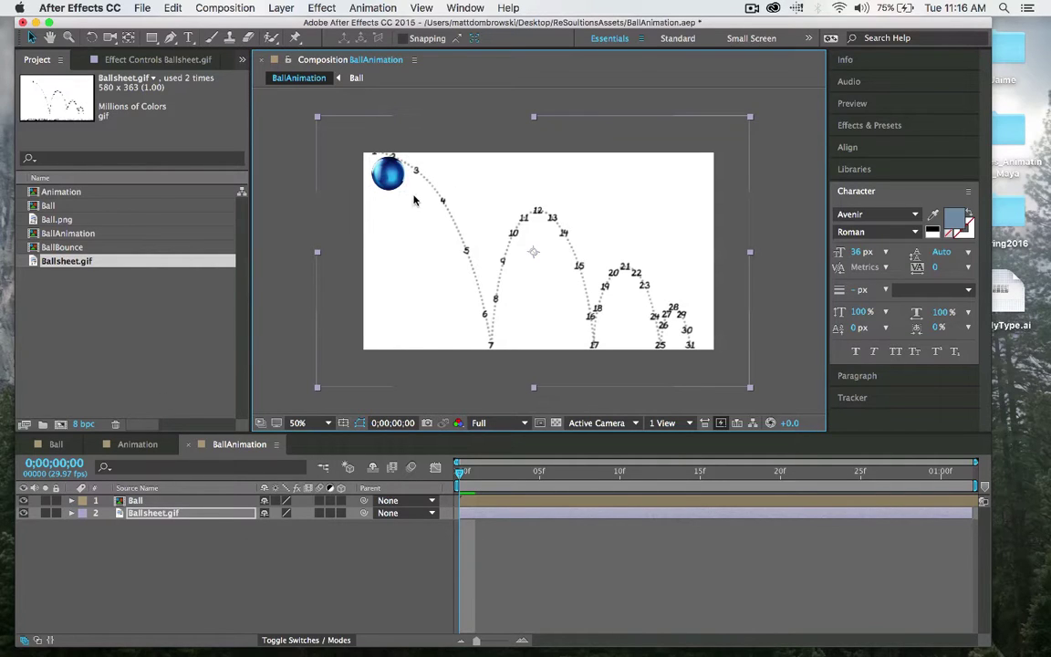
# Lock Ballsheet.gif, lower the ball onto the ground line, and move its anchor to the bottom
pyautogui.click(54, 513)
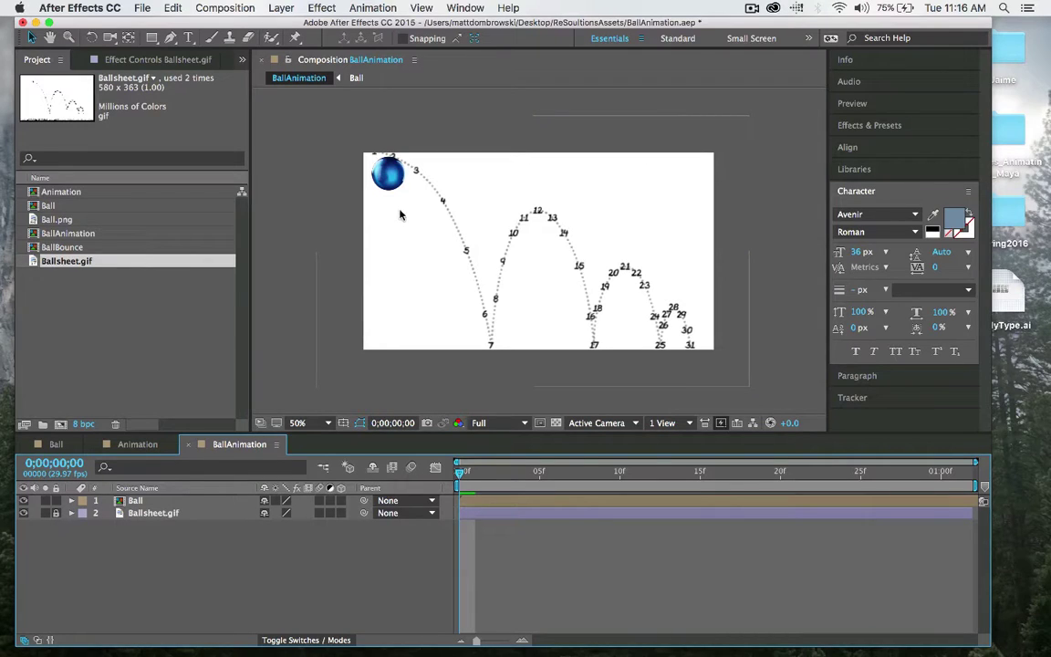
pyautogui.moveTo(411, 188)
pyautogui.mouseDown()
pyautogui.moveTo(536, 246)
pyautogui.moveTo(546, 338)
pyautogui.mouseUp()
pyautogui.press('Return')
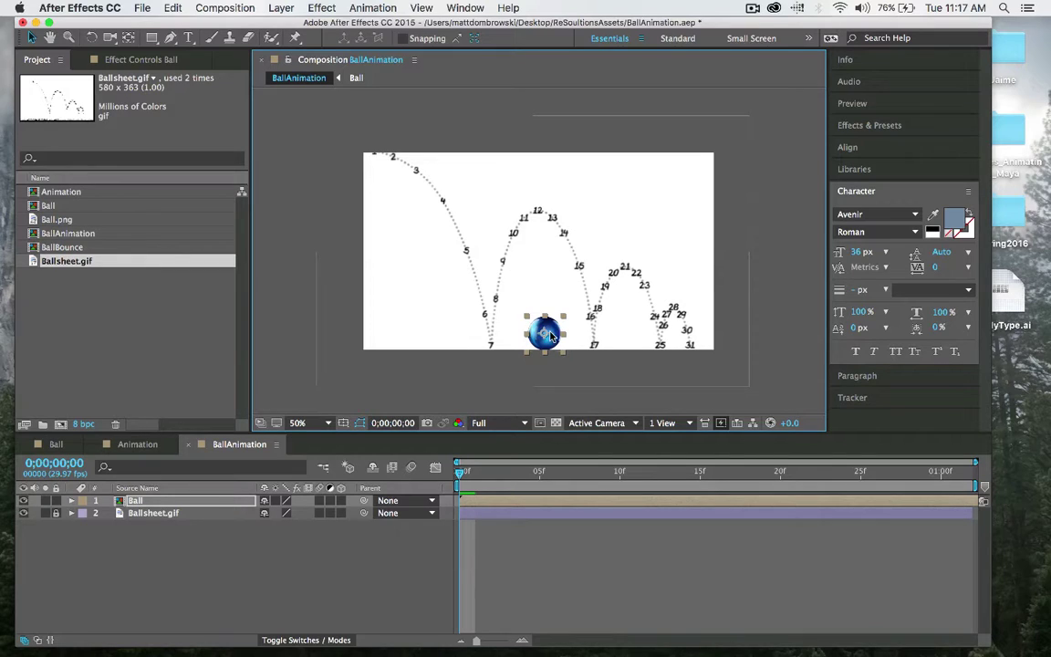
pyautogui.press('y')
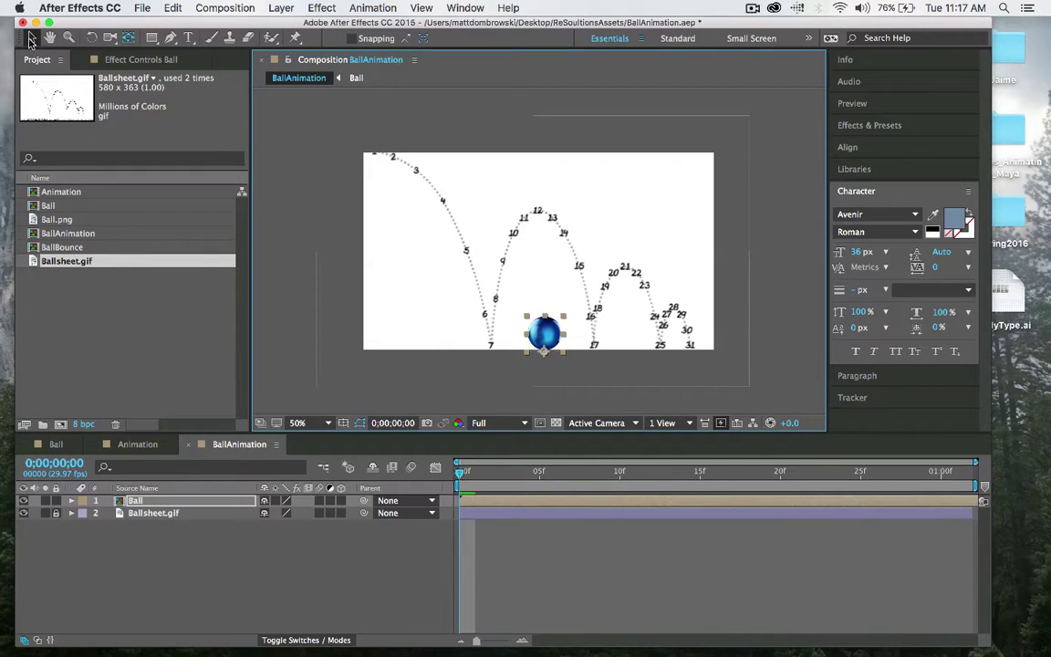
pyautogui.click(31, 37)
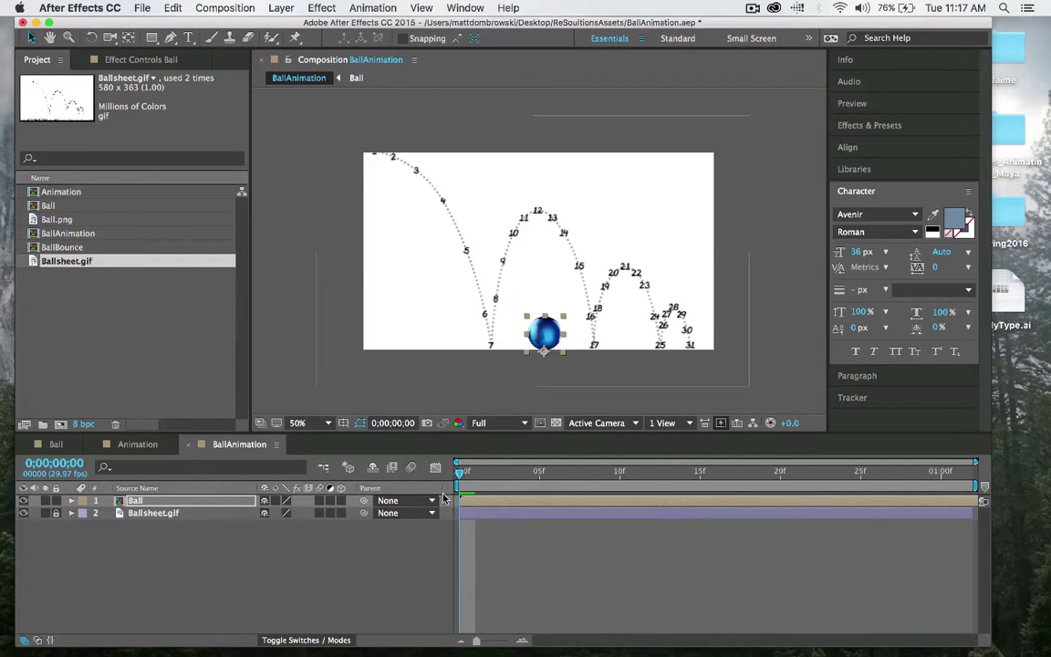
# Key the ball's Position at ground-contact frames 7, 17, 25 and 31
pyautogui.press('p')
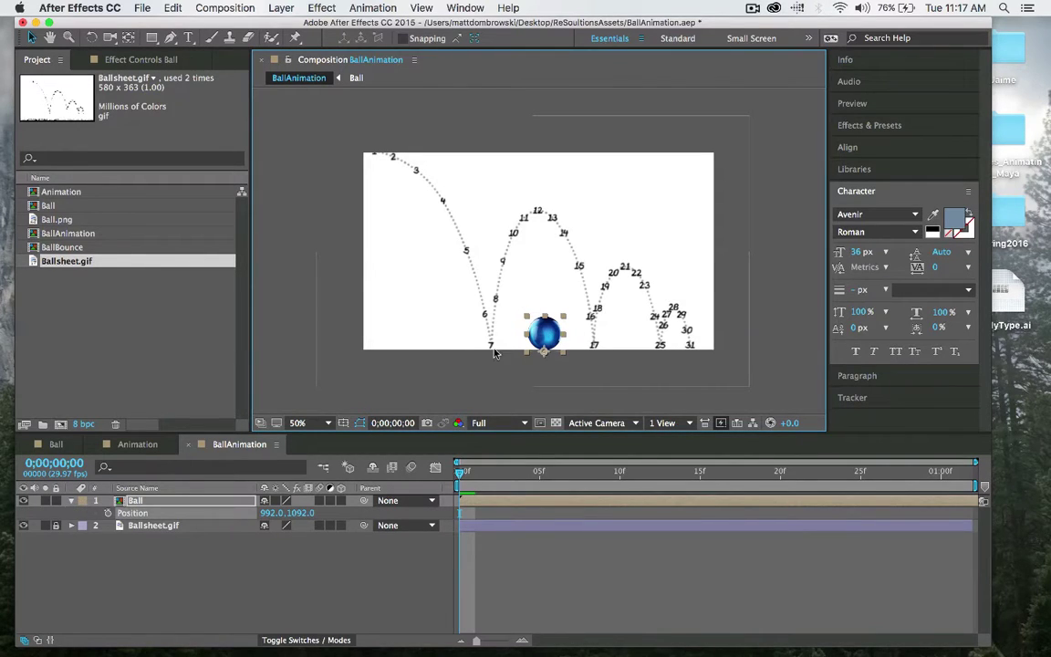
pyautogui.click(497, 478)
pyautogui.moveTo(497, 478); pyautogui.dragTo(571, 476)
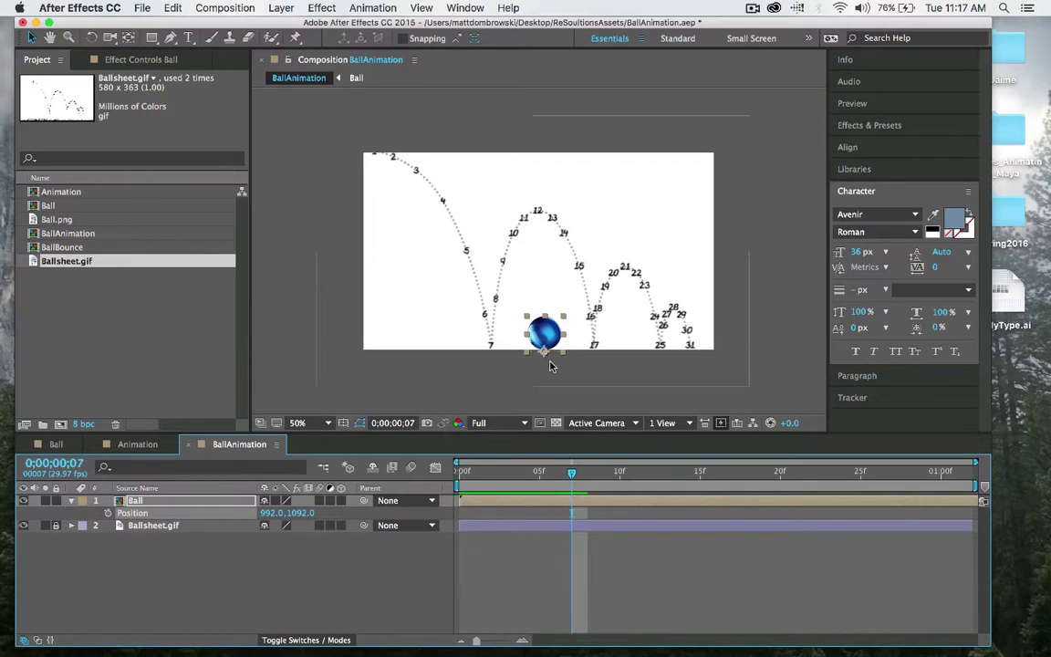
pyautogui.click(108, 512)
pyautogui.moveTo(573, 473); pyautogui.dragTo(731, 474)
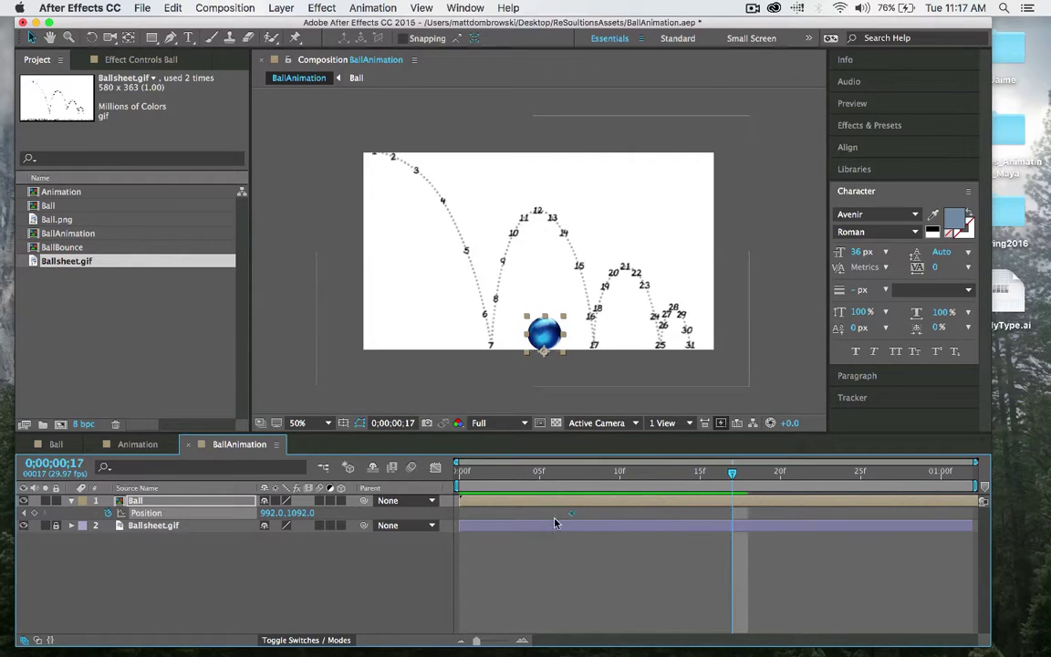
pyautogui.hotkey('alt', 'shift', 'p')
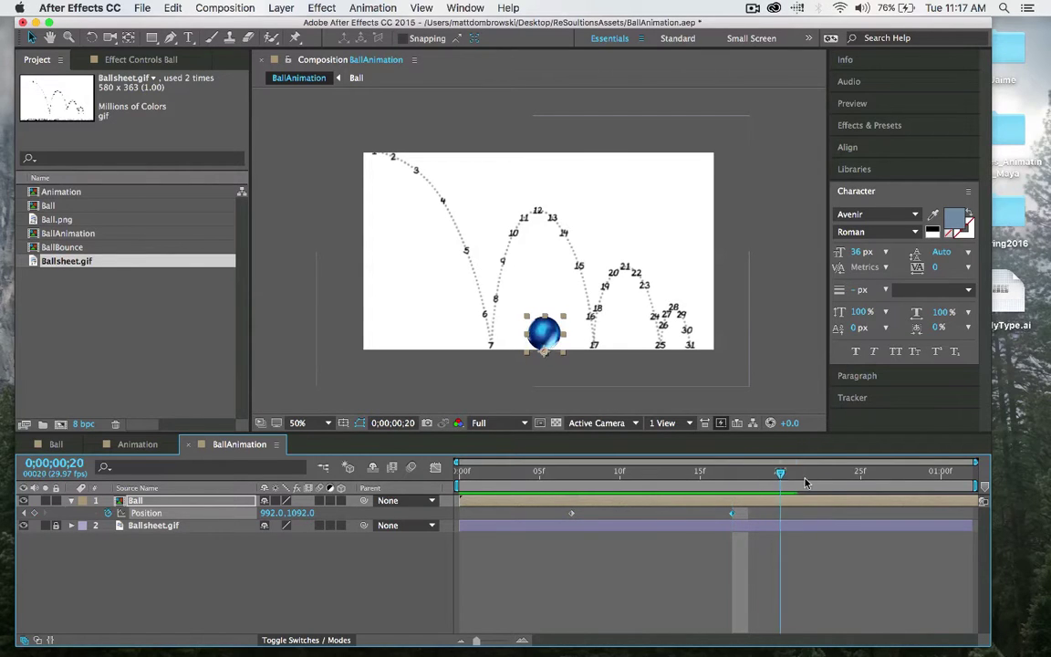
pyautogui.moveTo(807, 482); pyautogui.dragTo(960, 469)
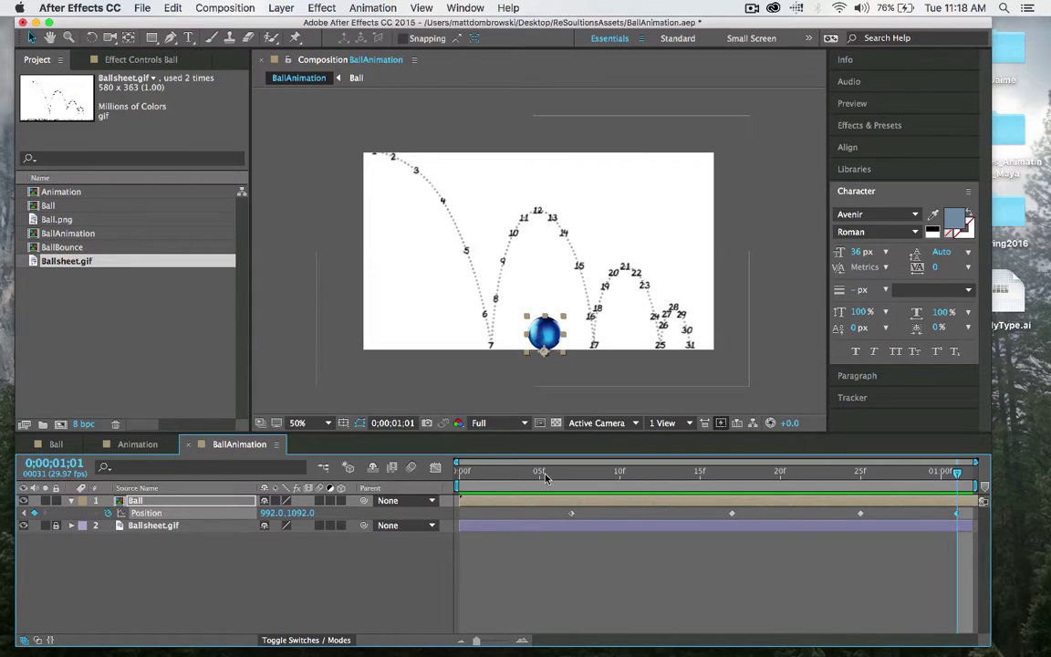
# Raise the ball to shrinking peak heights at frames 0, 12, 21 and 28
pyautogui.press('Home')
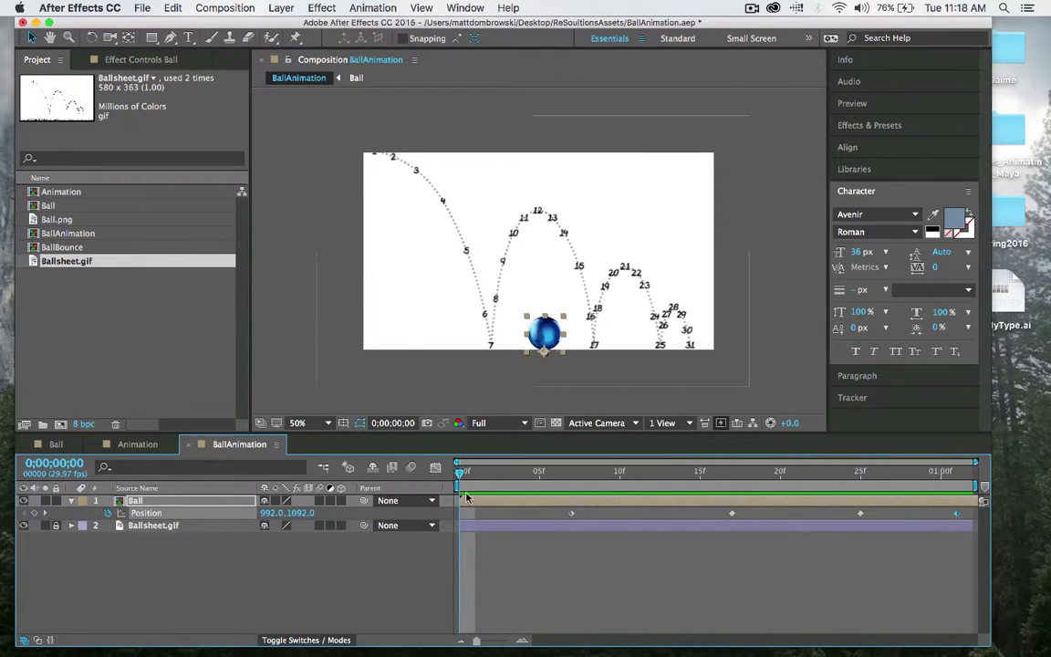
pyautogui.moveTo(547, 341); pyautogui.dragTo(548, 162)
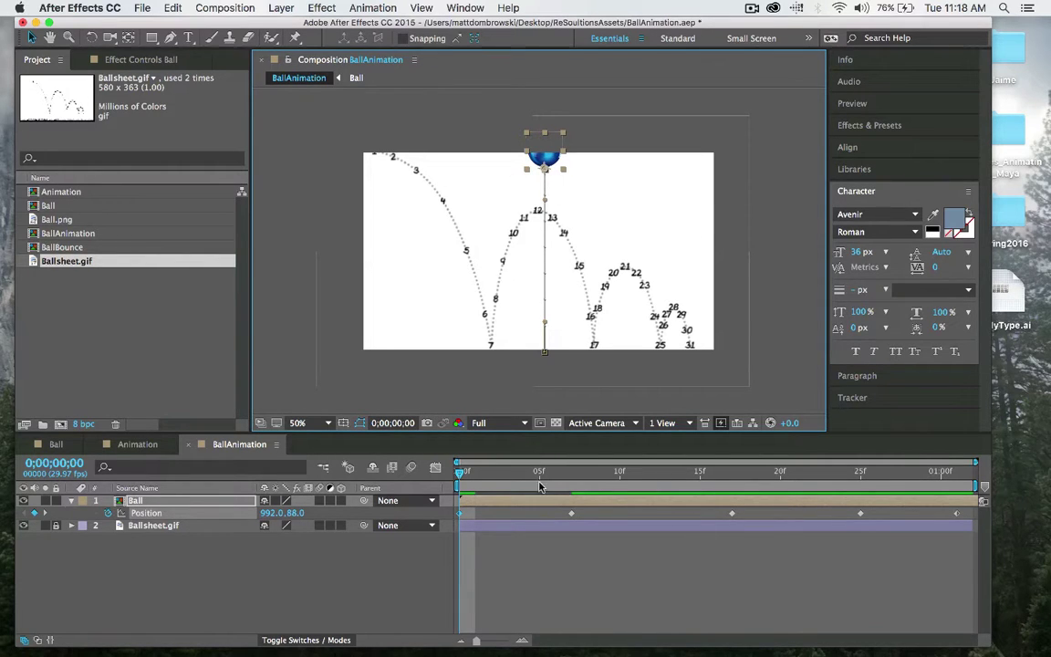
pyautogui.moveTo(539, 484); pyautogui.dragTo(649, 475)
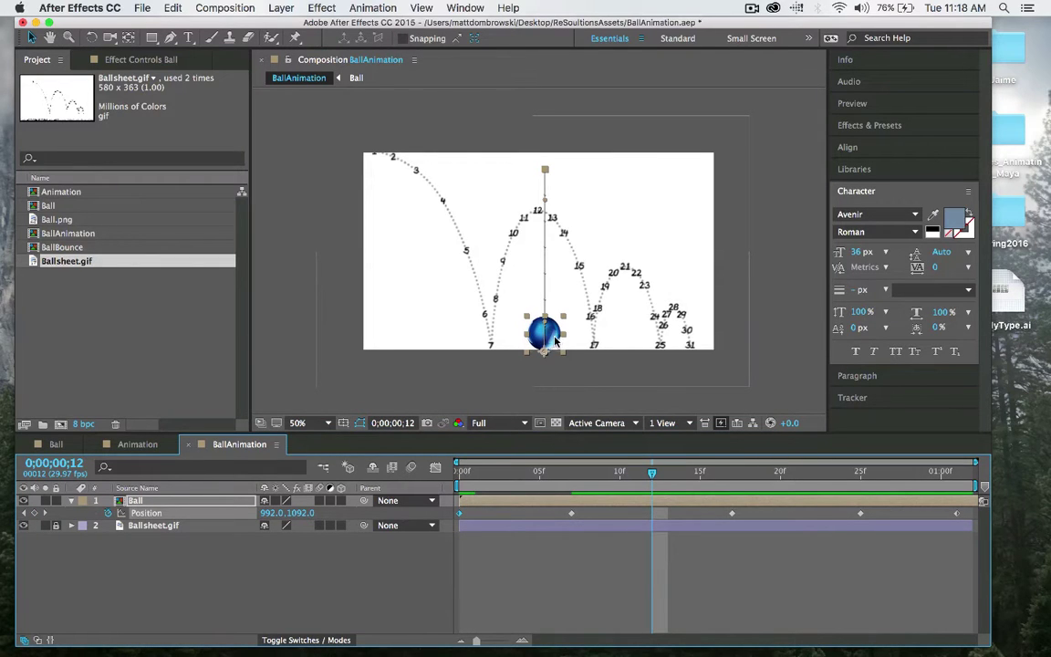
pyautogui.moveTo(553, 340); pyautogui.dragTo(551, 216)
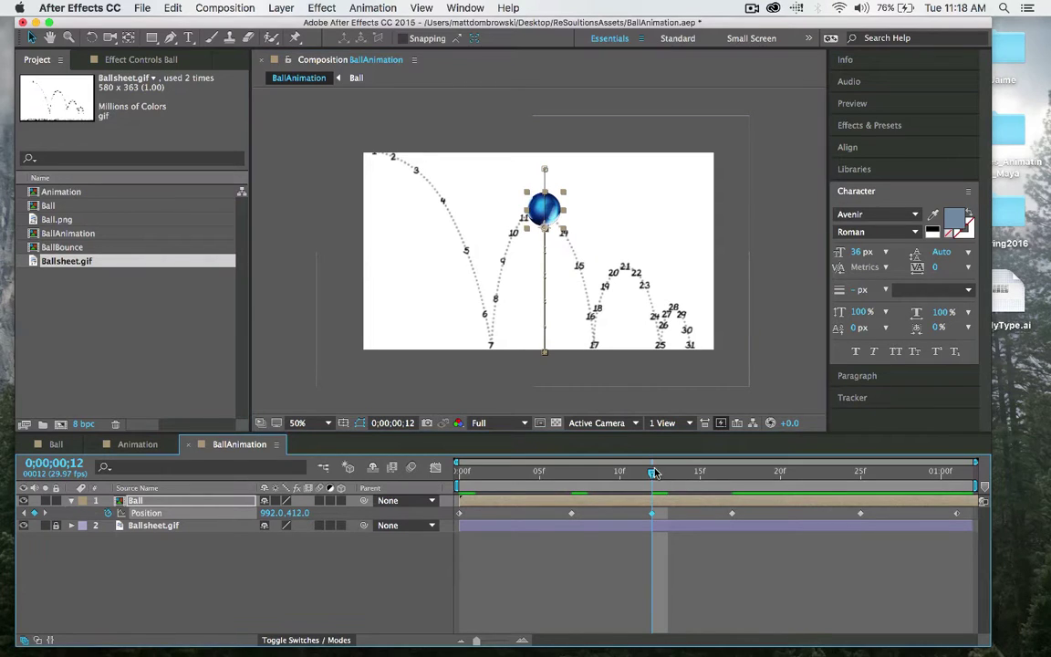
pyautogui.moveTo(653, 472); pyautogui.dragTo(778, 478)
pyautogui.click(789, 477)
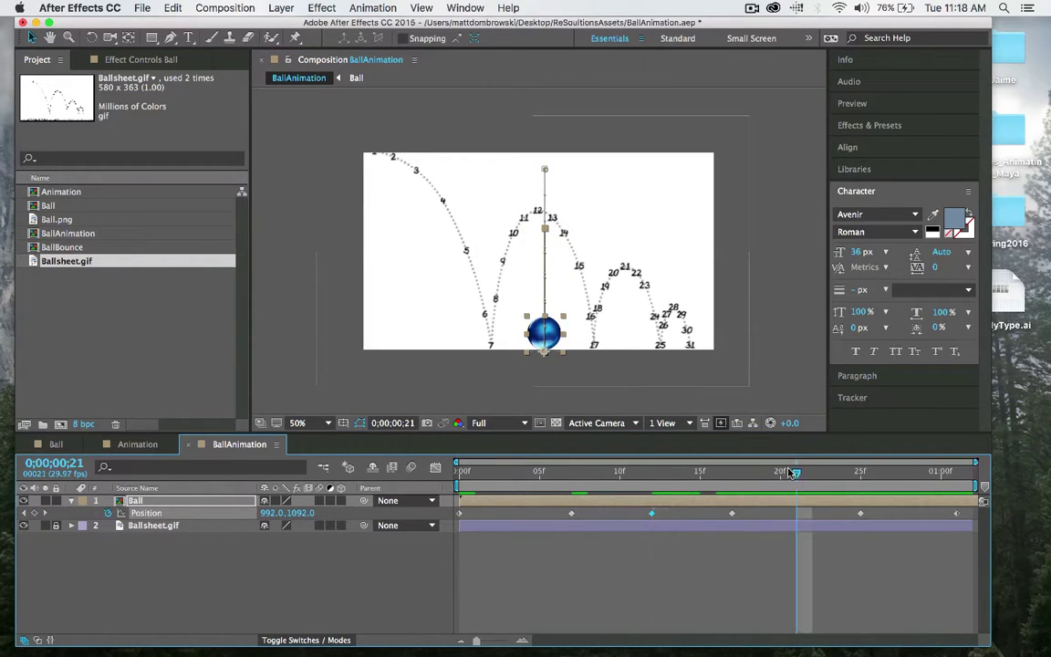
pyautogui.moveTo(548, 340); pyautogui.dragTo(548, 280)
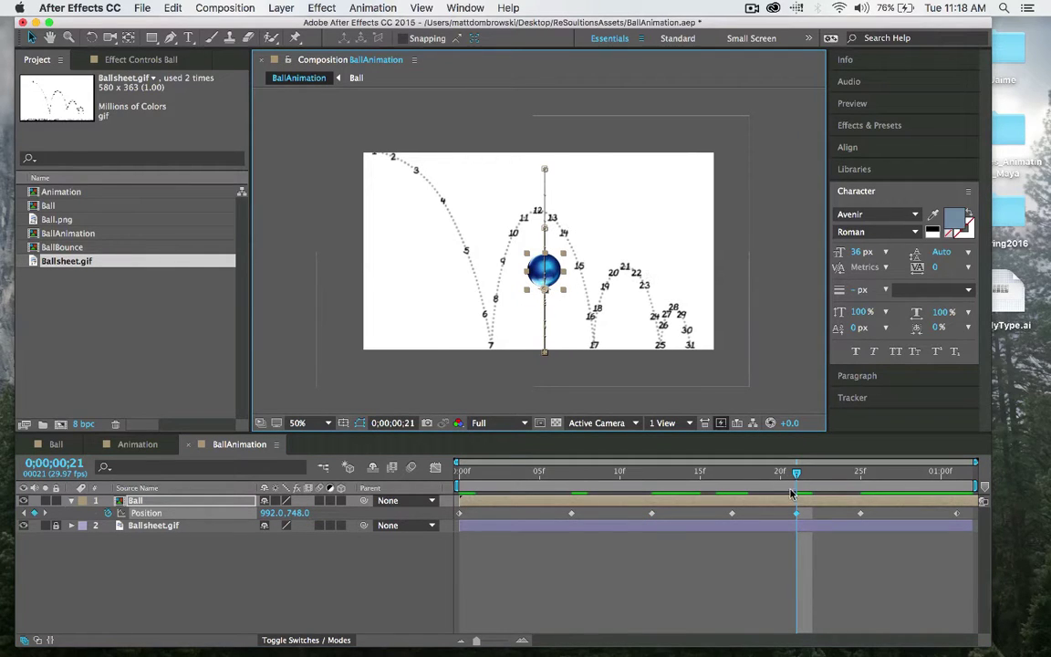
pyautogui.moveTo(795, 481); pyautogui.dragTo(913, 518)
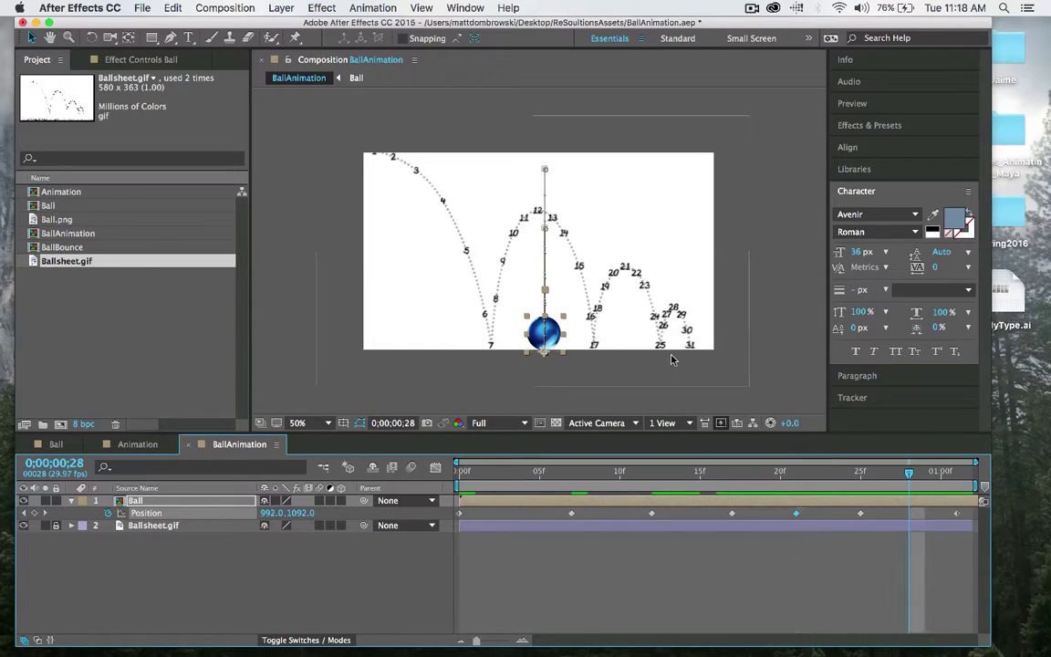
pyautogui.moveTo(545, 332)
pyautogui.mouseDown()
pyautogui.moveTo(546, 304)
pyautogui.moveTo(547, 312)
pyautogui.mouseUp()
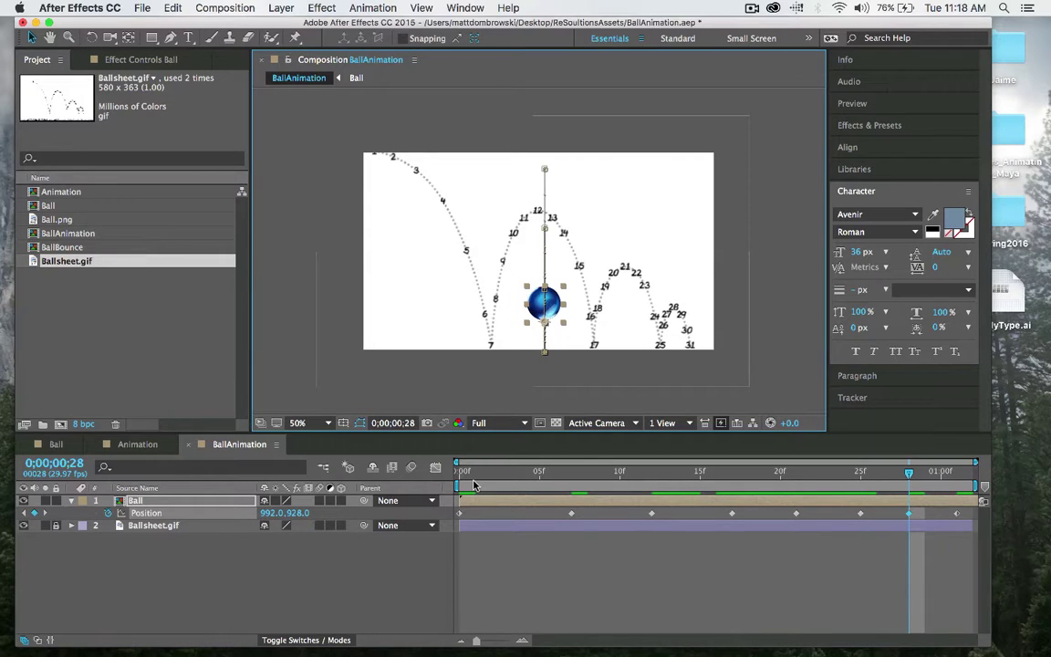
# Preview the bouncing animation
pyautogui.press('space')
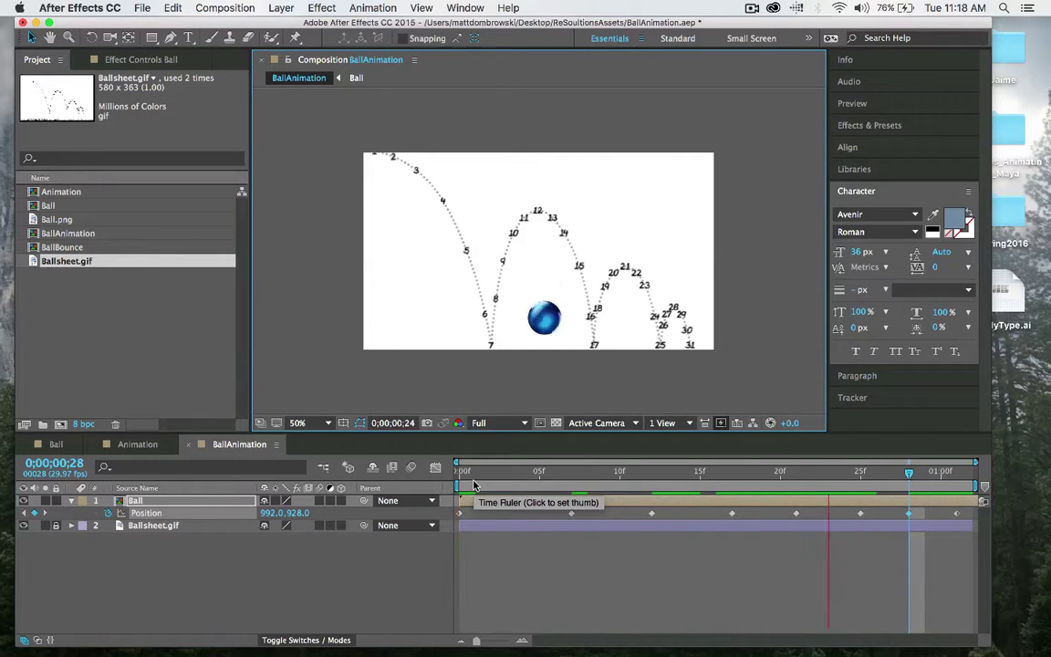
pyautogui.press('space')
pyautogui.press('space')
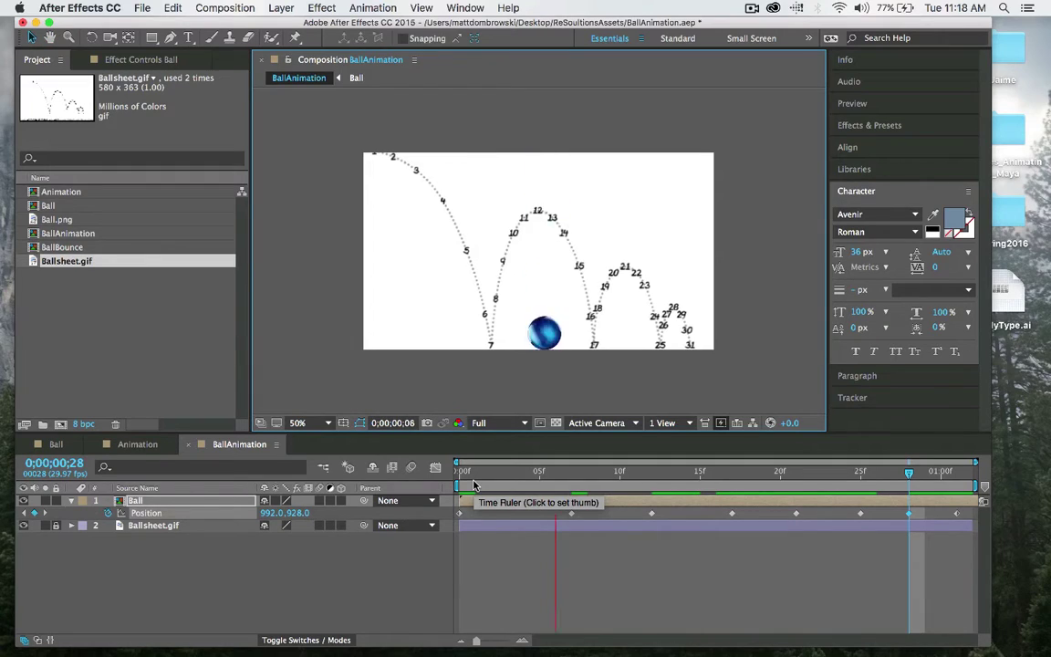
pyautogui.press('space')
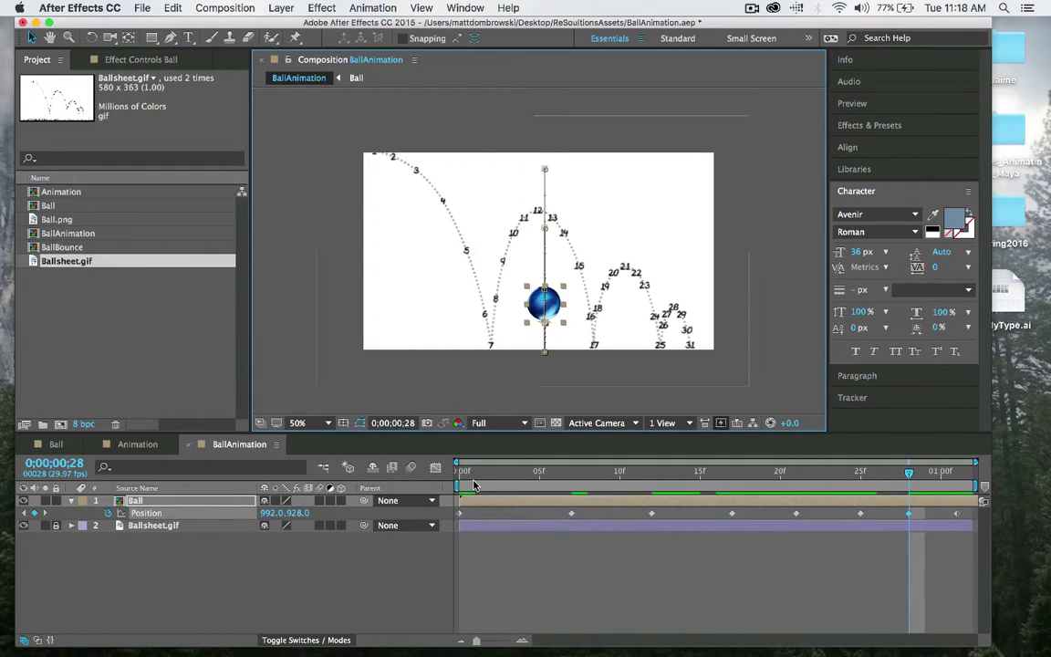
# Delete both Rotation keyframes inside the Ball precomp
pyautogui.click(571, 554)
pyautogui.doubleClick(136, 502)
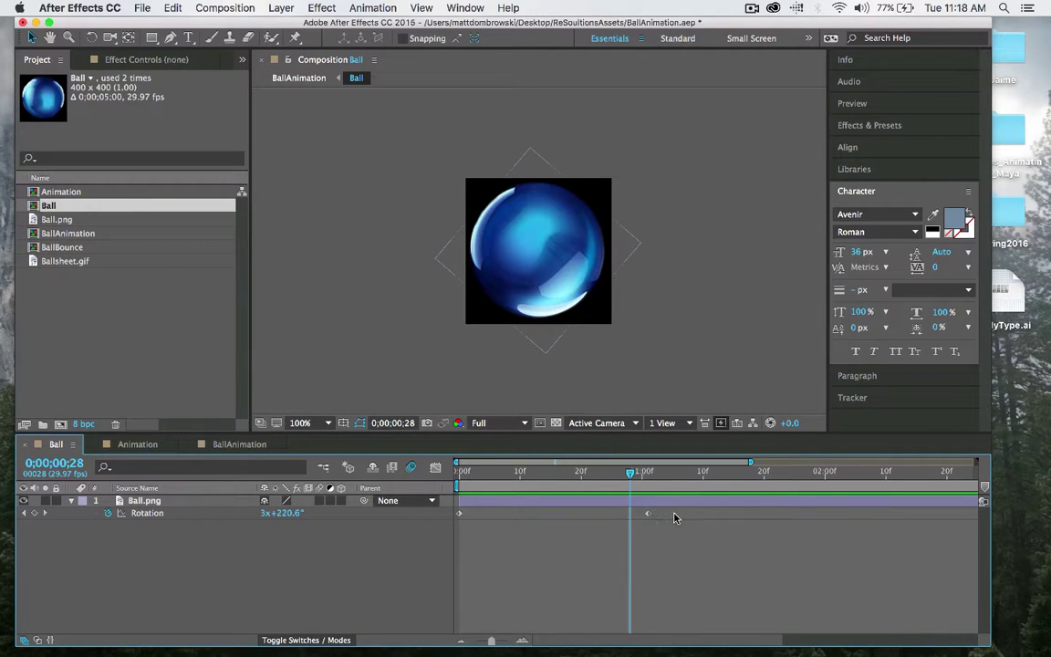
pyautogui.moveTo(675, 511); pyautogui.dragTo(450, 532)
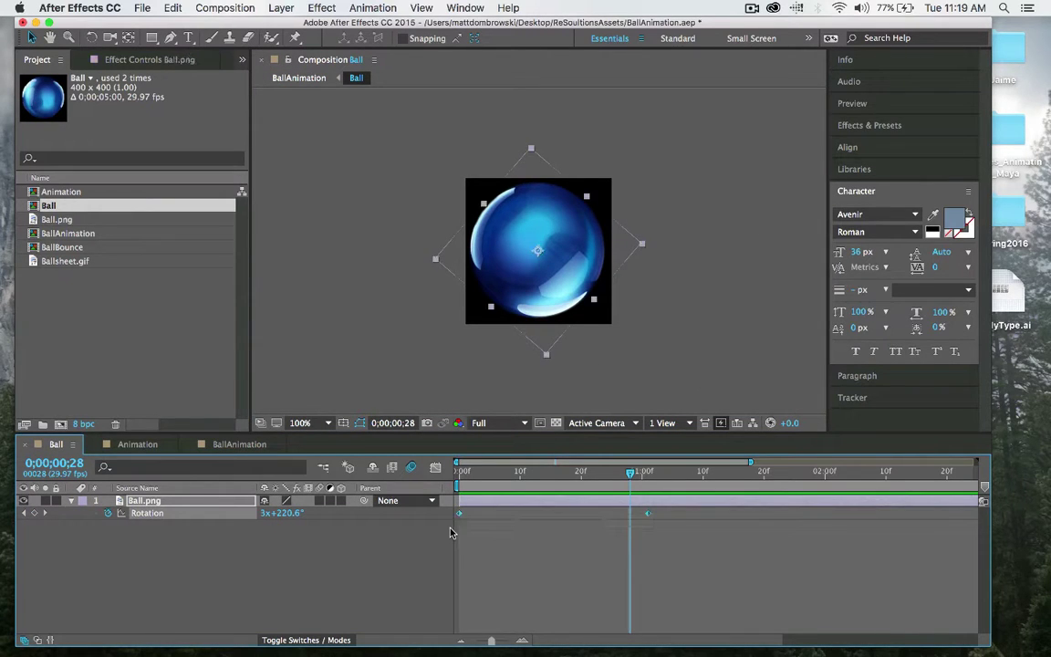
pyautogui.press('Delete')
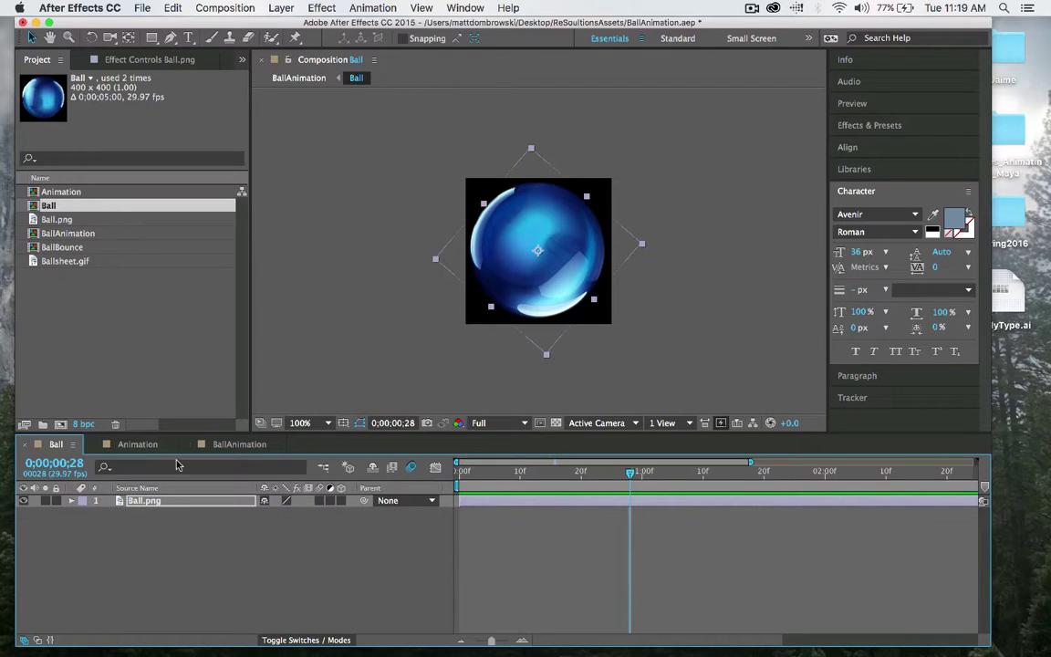
# Return to BallAnimation, preview the bounce, and go back to the first frame
pyautogui.click(137, 444)
pyautogui.click(239, 445)
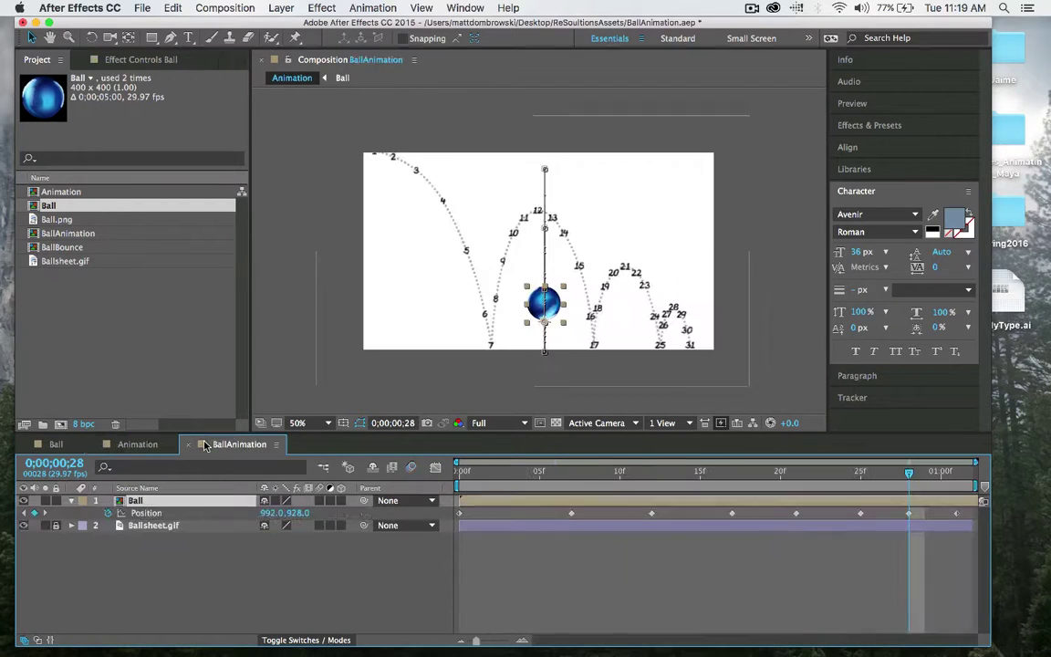
pyautogui.press('space')
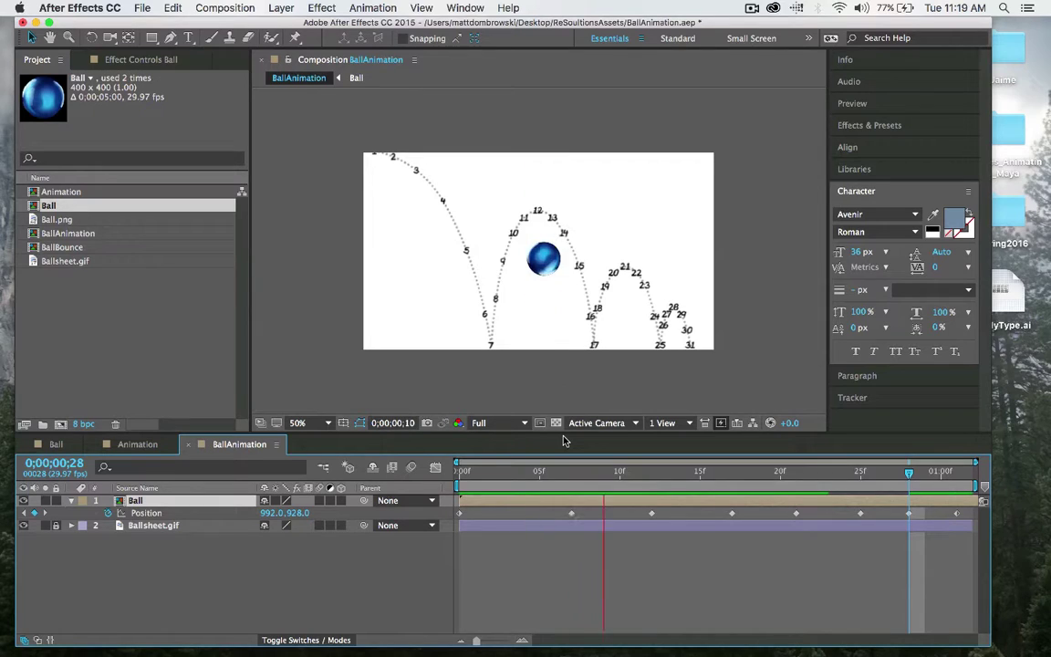
pyautogui.press('space')
pyautogui.press('space')
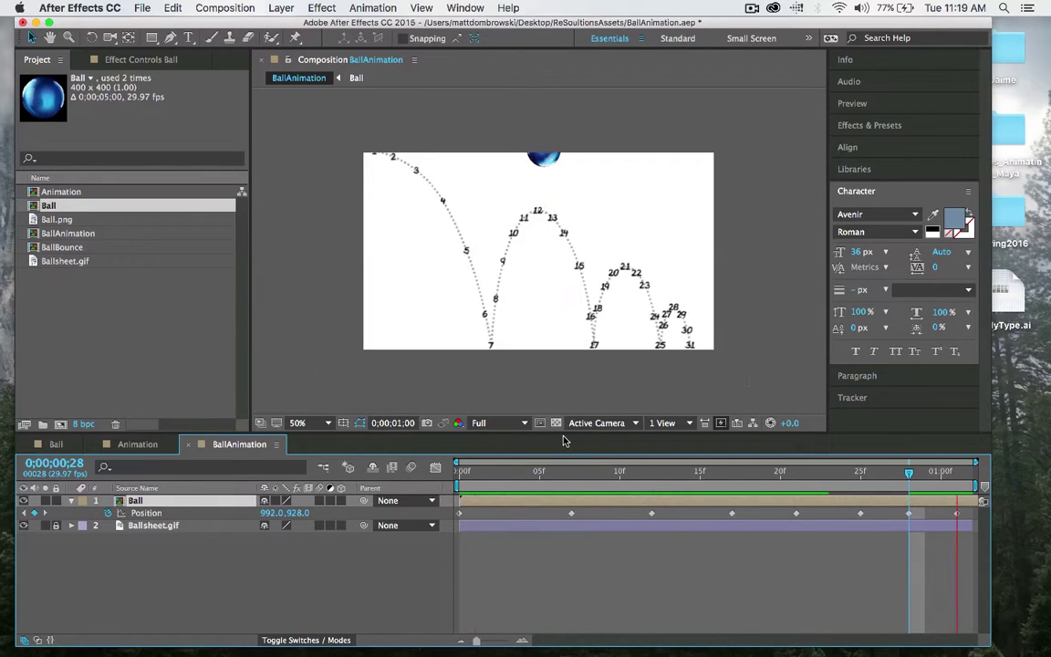
pyautogui.press('space')
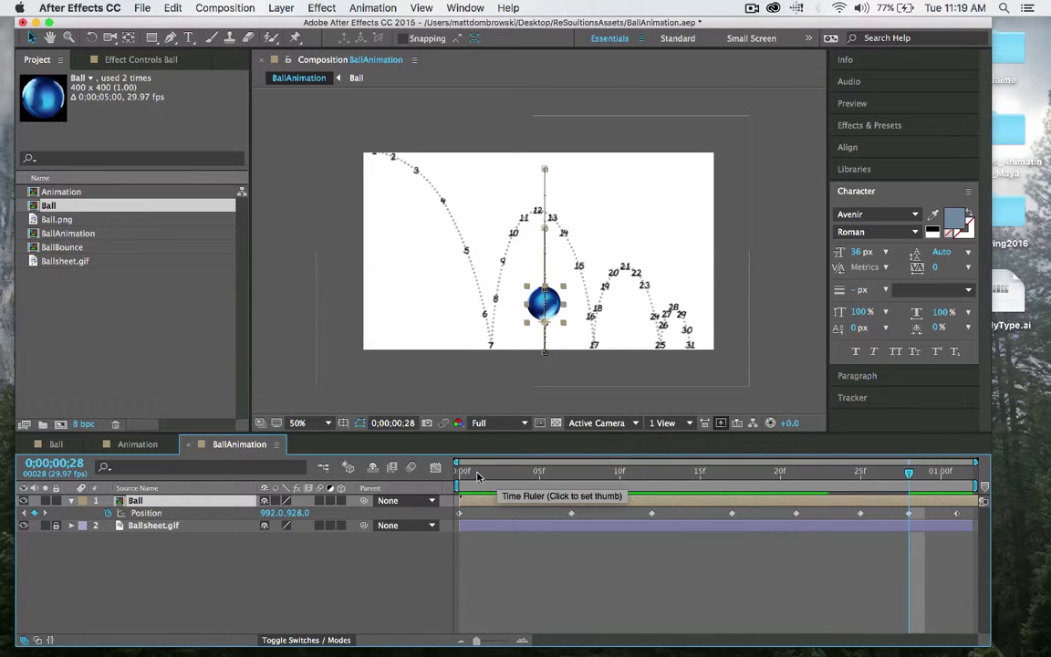
pyautogui.moveTo(499, 478); pyautogui.dragTo(444, 477)
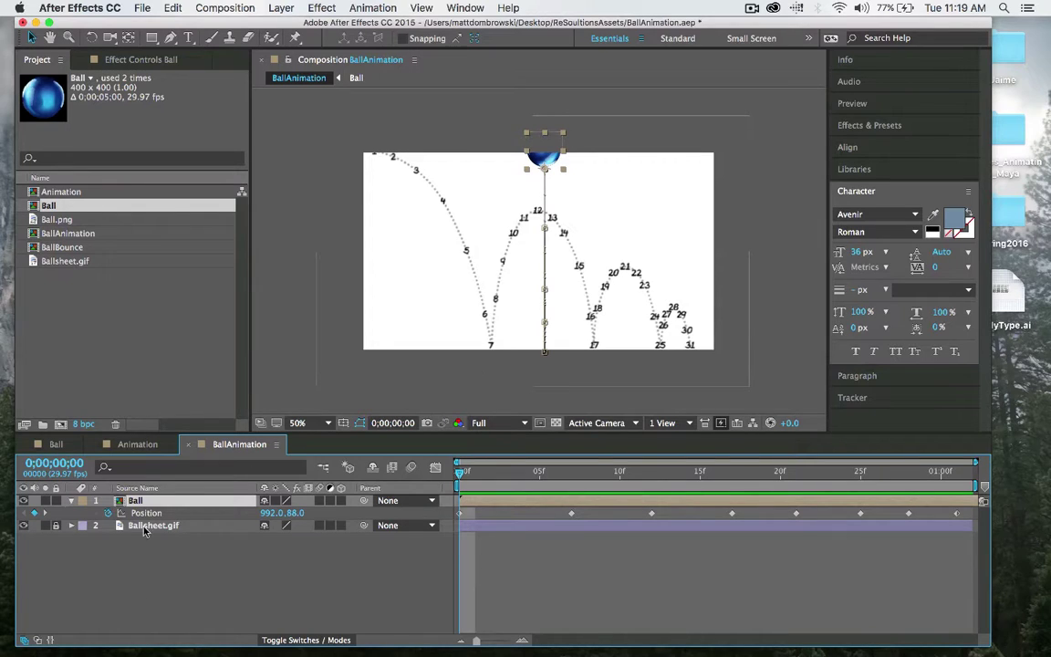
# Show the Ball's Position speed graph in the Graph Editor, fitted to view
pyautogui.click(435, 468)
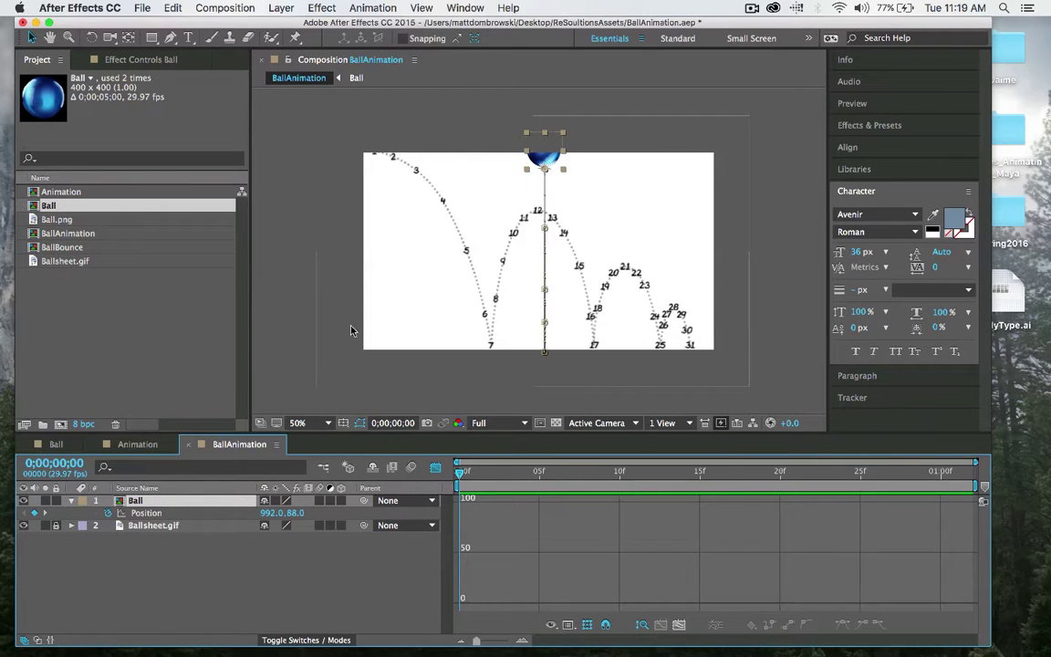
pyautogui.click(677, 625)
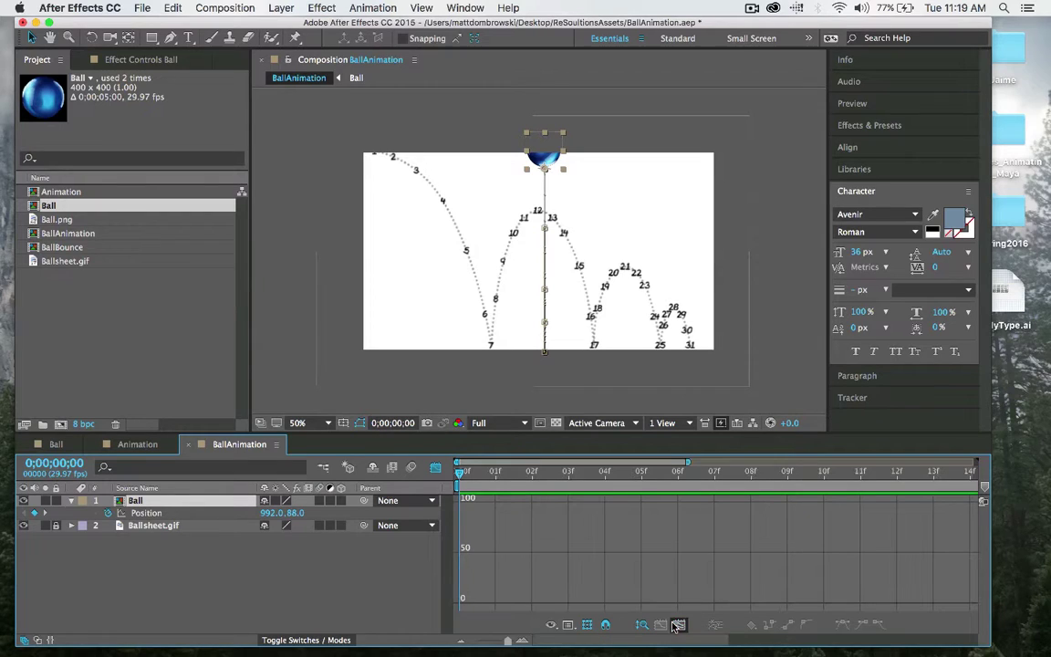
pyautogui.click(146, 512)
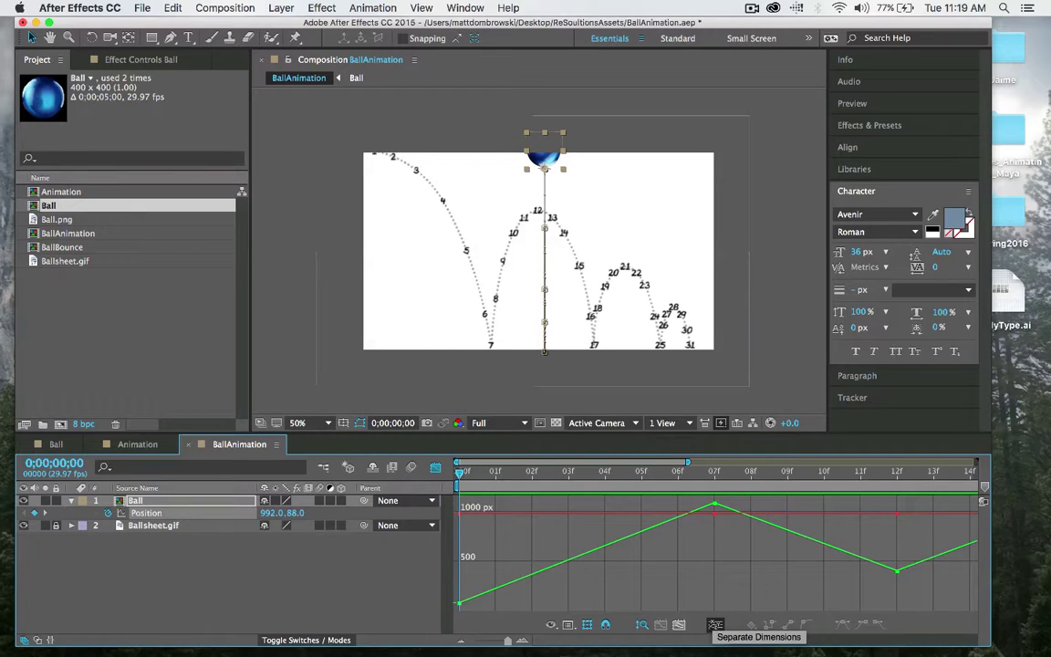
# Separate Position into X Position (992) and Y Position (88) and view the X curve
pyautogui.click(715, 627)
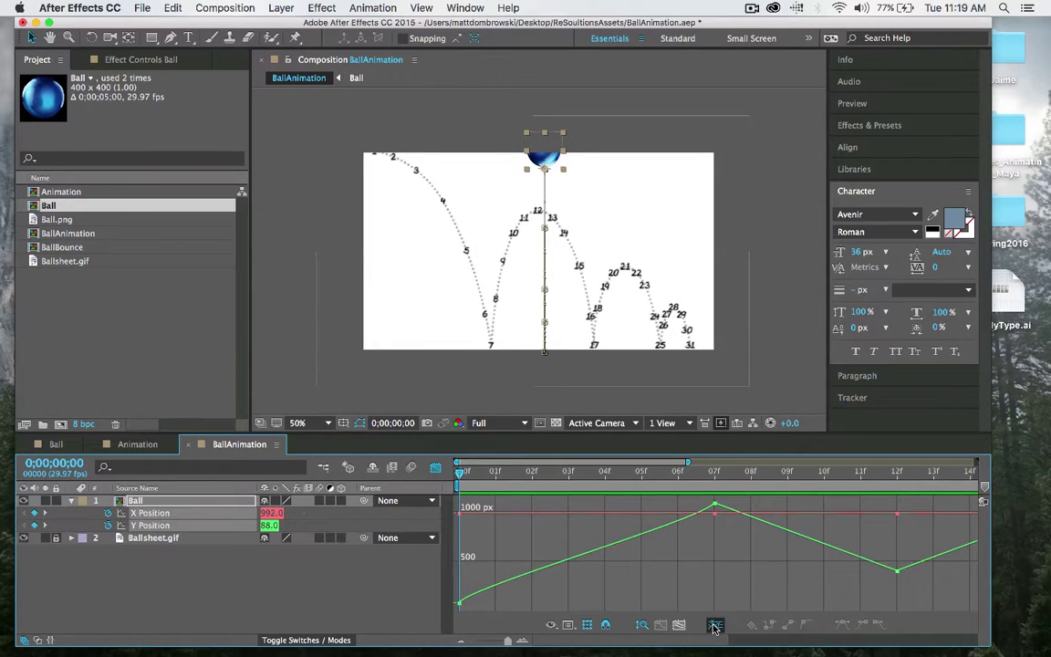
pyautogui.click(166, 526)
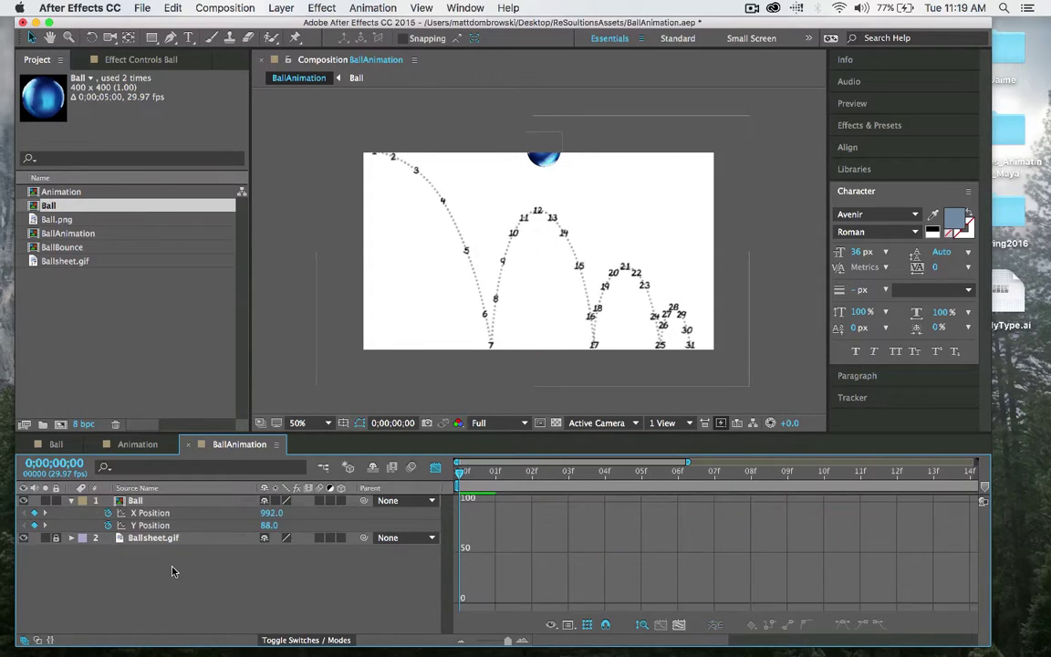
pyautogui.click(166, 520)
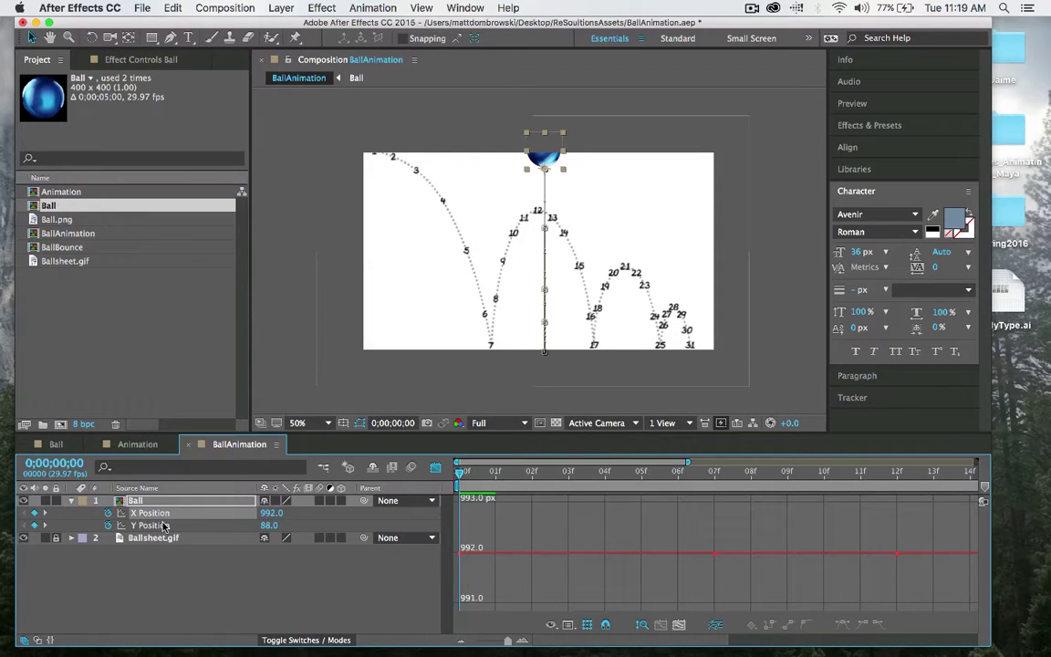
pyautogui.click(165, 527)
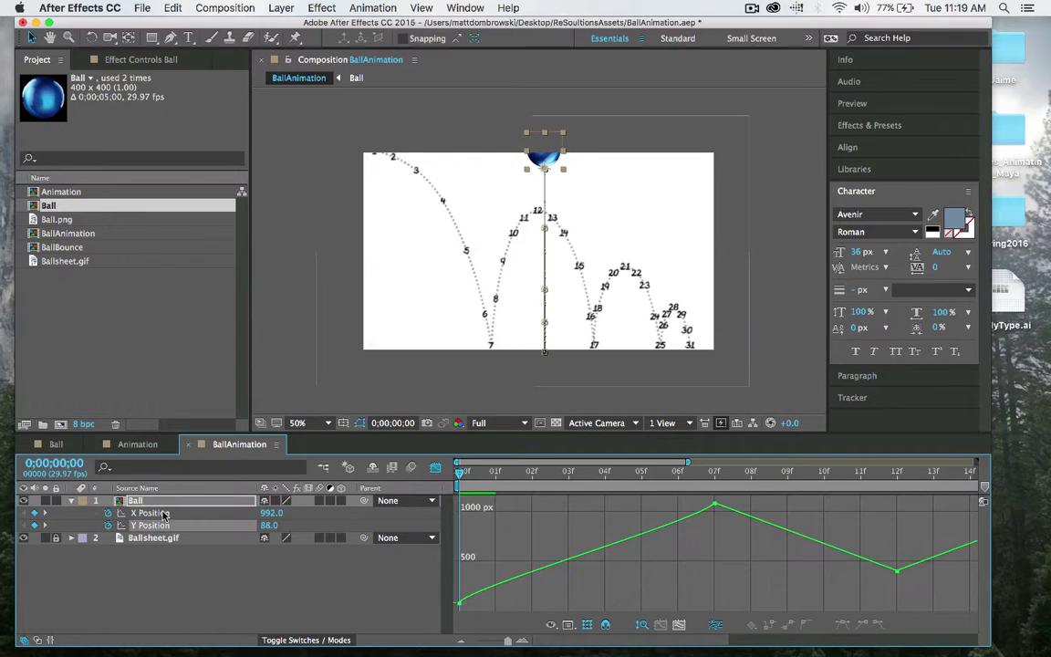
pyautogui.click(164, 514)
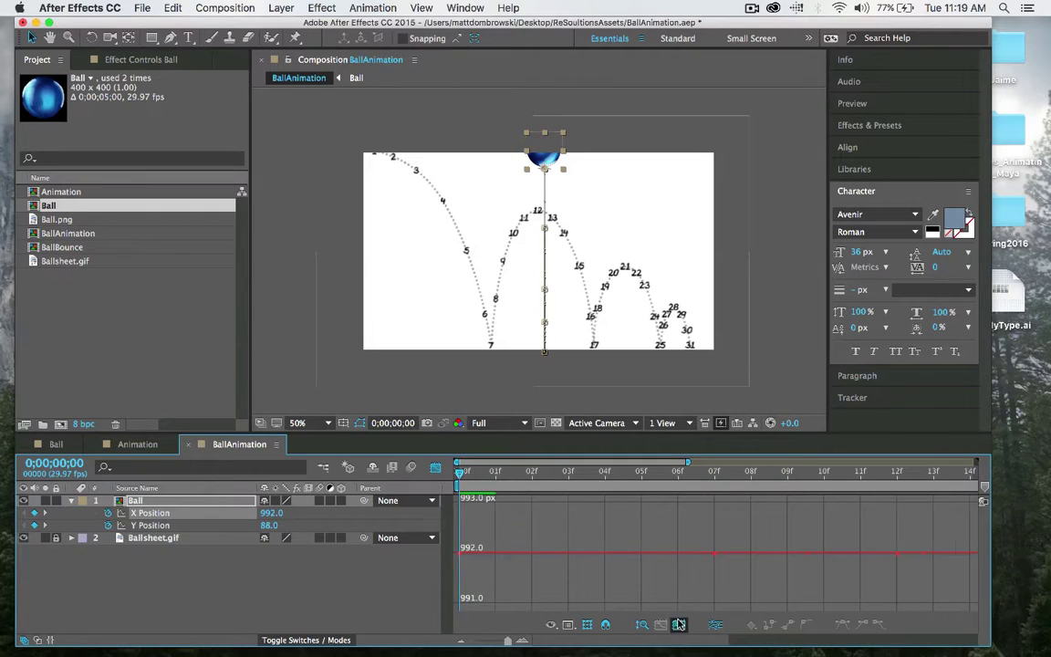
# Select then deselect the X Position keyframes and display the ball's X and Y curves
pyautogui.click(661, 625)
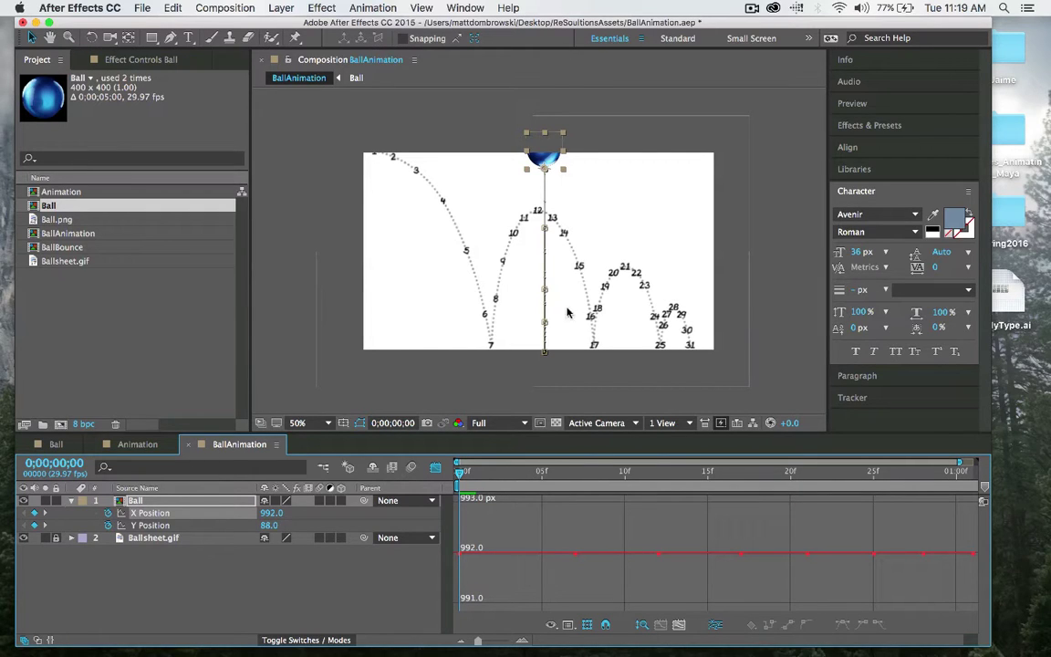
pyautogui.moveTo(459, 542); pyautogui.dragTo(470, 572)
pyautogui.moveTo(550, 534); pyautogui.dragTo(887, 567)
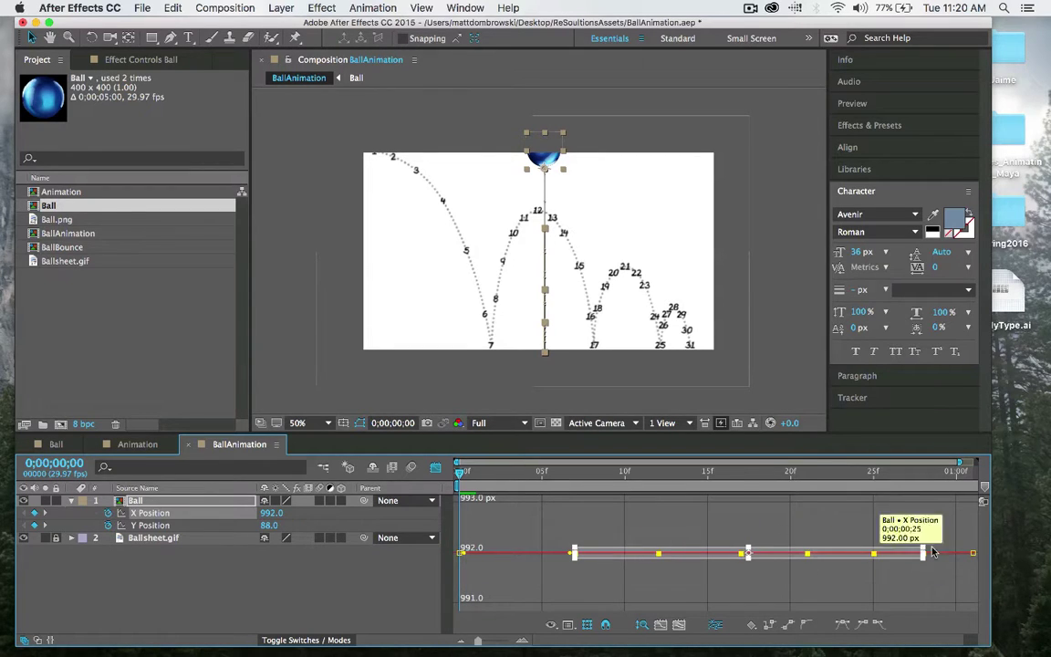
pyautogui.click(854, 552)
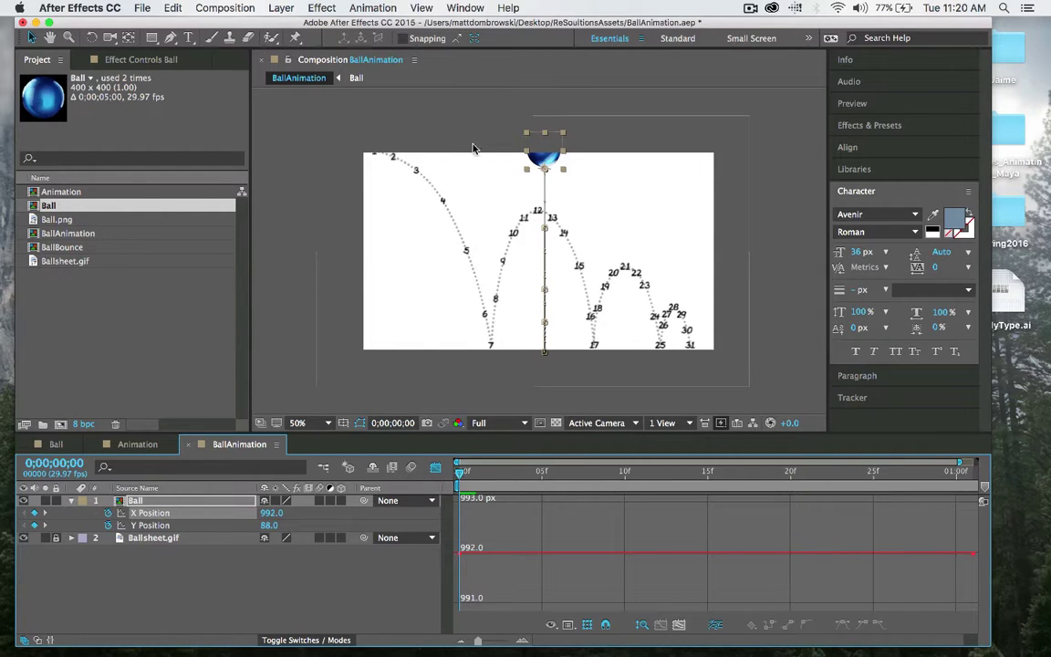
pyautogui.click(531, 156)
# Move the ball from top-left at frame 0 to X 1824 at 1;01, then fit the X curve
pyautogui.moveTo(532, 157); pyautogui.dragTo(368, 160)
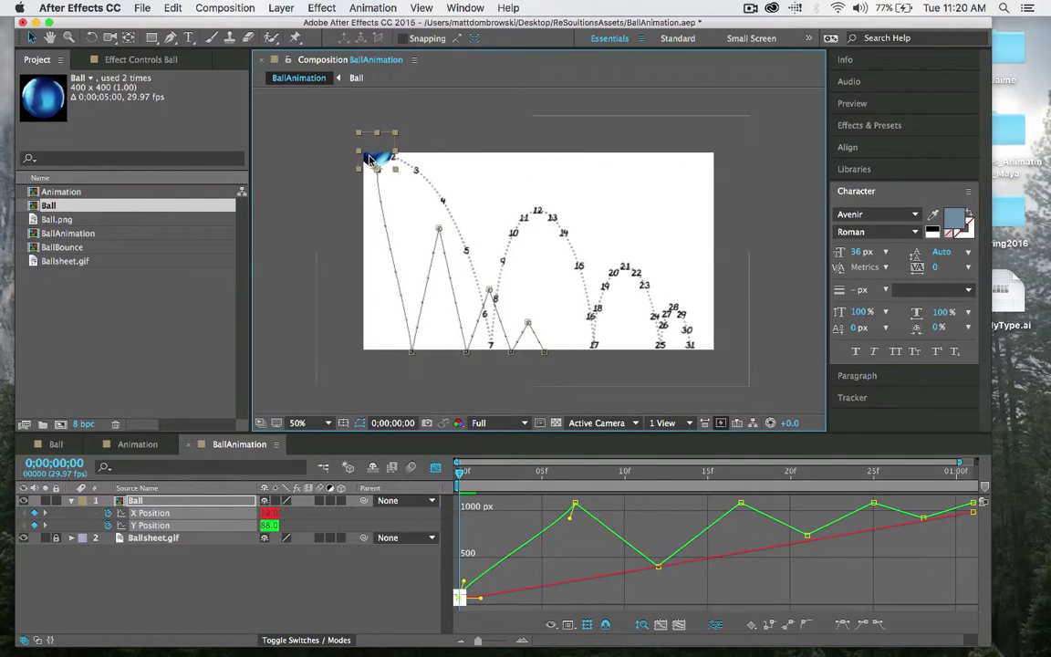
pyautogui.press('pagedown')
pyautogui.press('space')
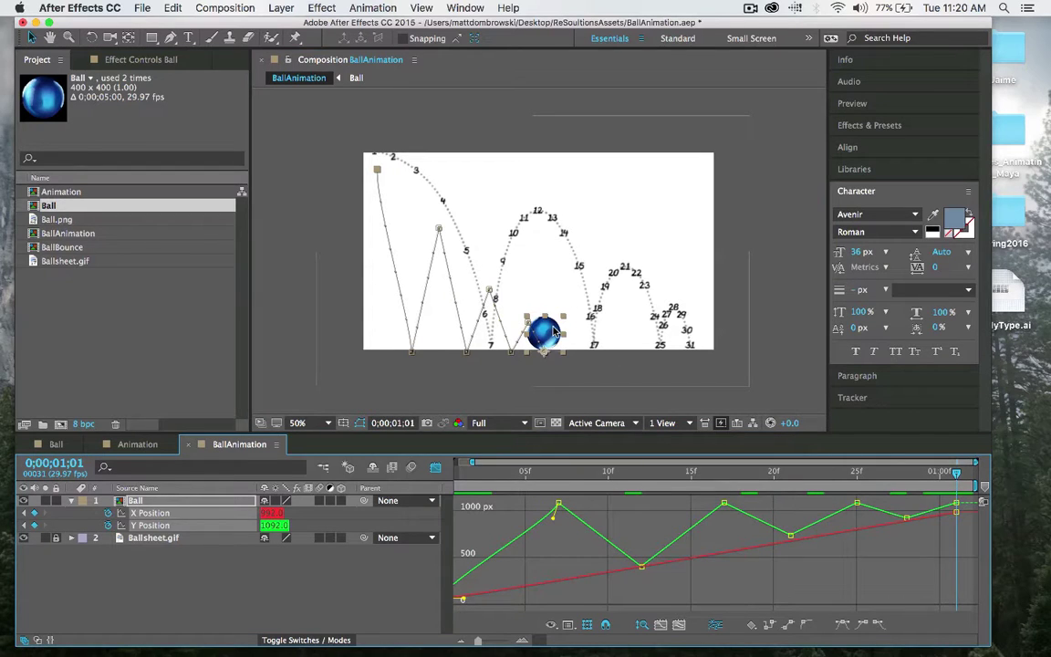
pyautogui.moveTo(554, 340); pyautogui.dragTo(705, 333)
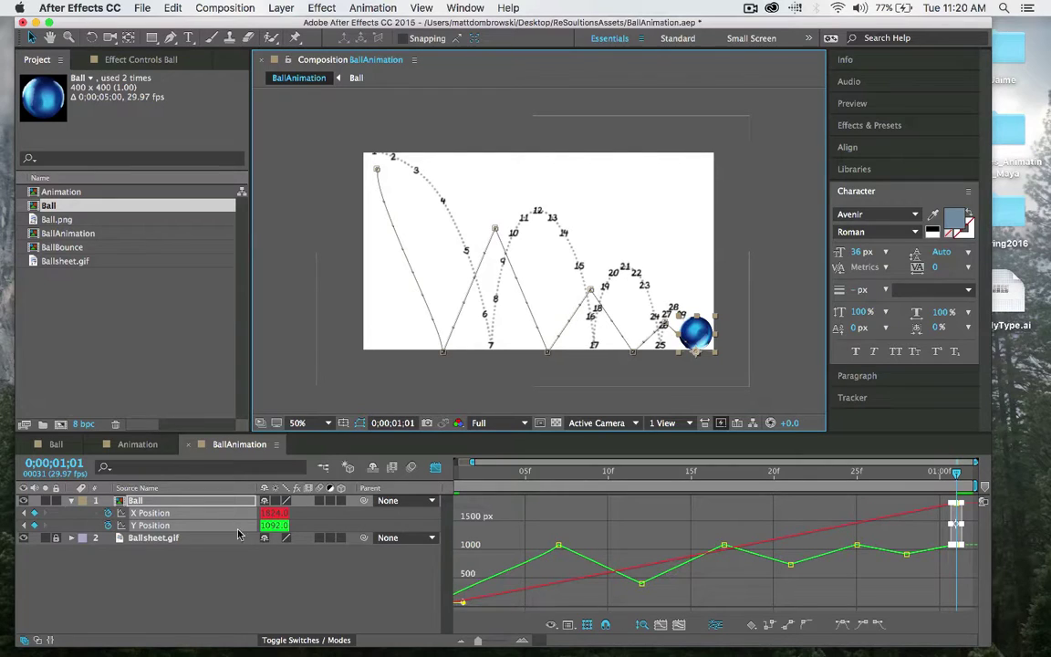
pyautogui.click(196, 563)
pyautogui.click(149, 513)
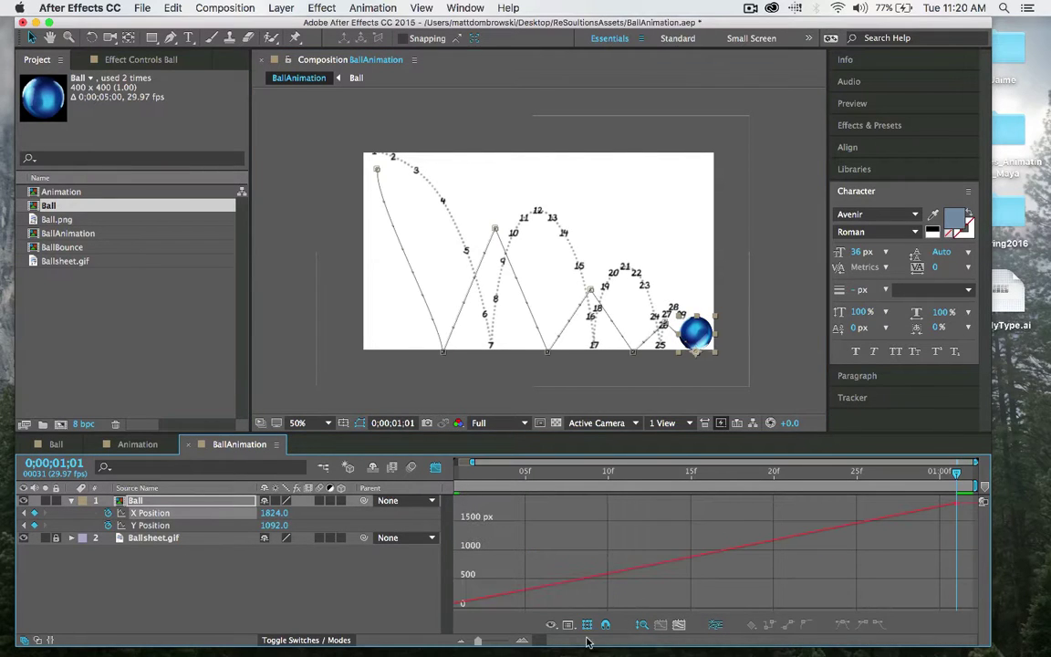
pyautogui.click(680, 625)
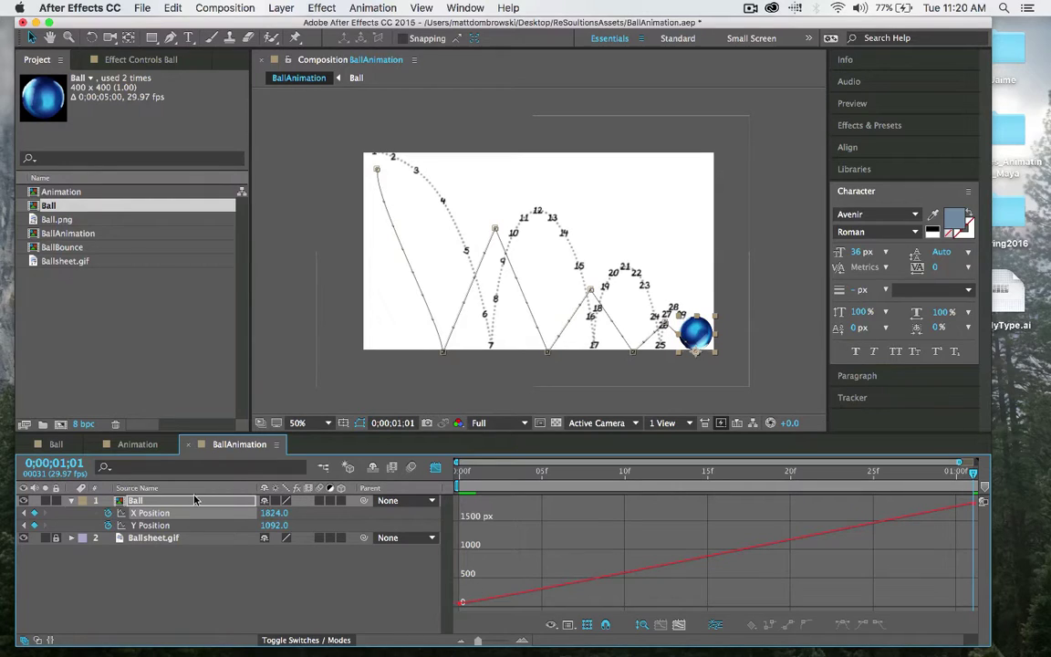
# Make both X Position keyframes linear for constant speed, then display the Y Position curve
pyautogui.click(462, 599)
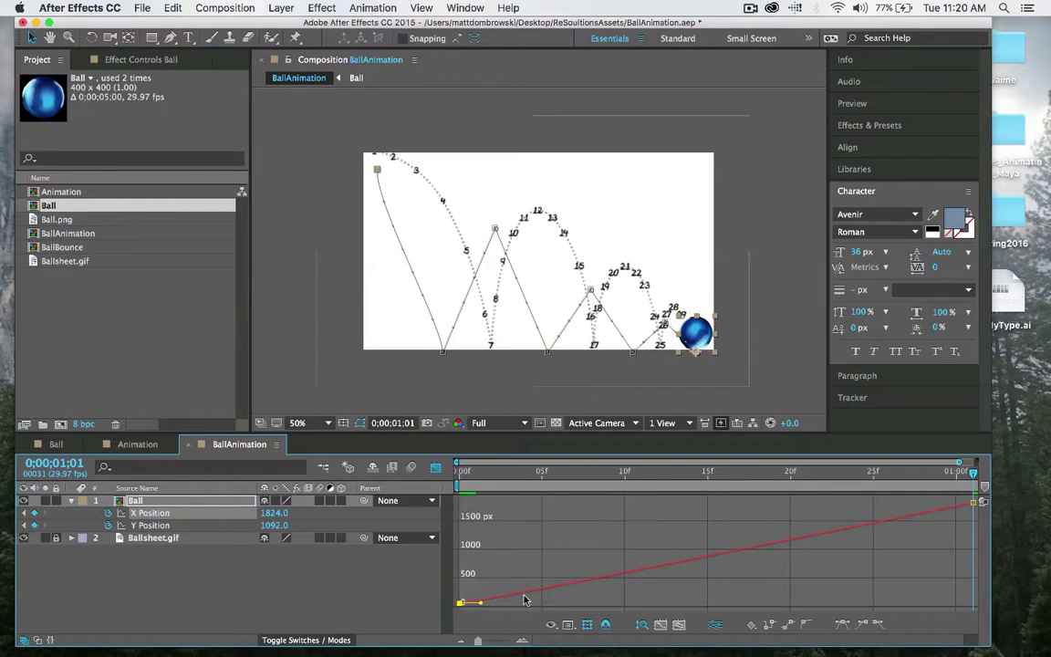
pyautogui.keyDown('shift'); pyautogui.click(966, 503); pyautogui.keyUp('shift')
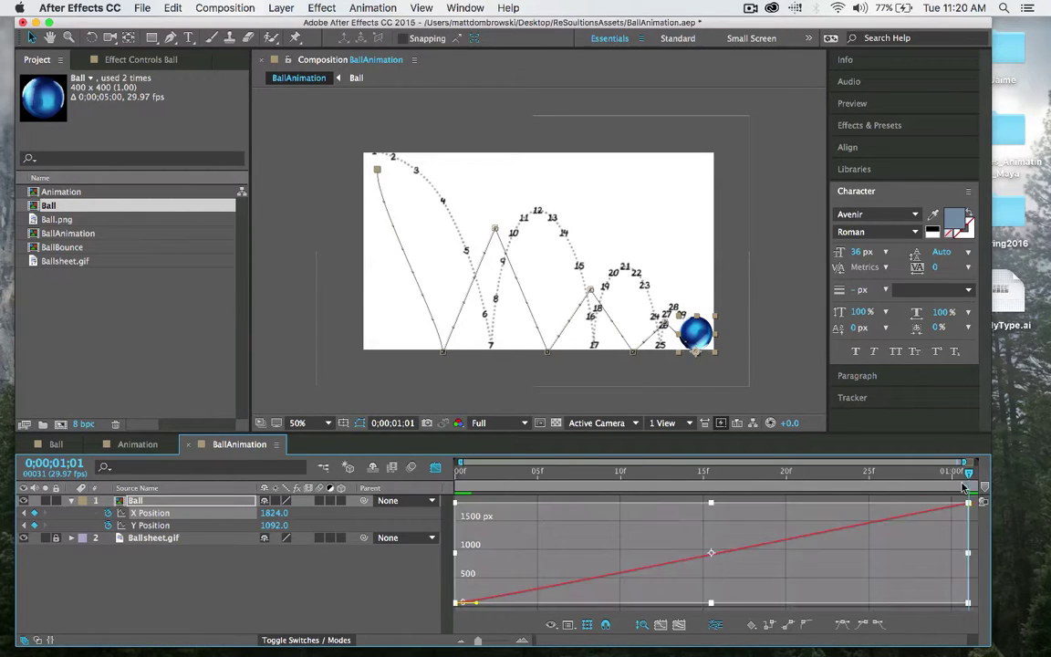
pyautogui.click(790, 627)
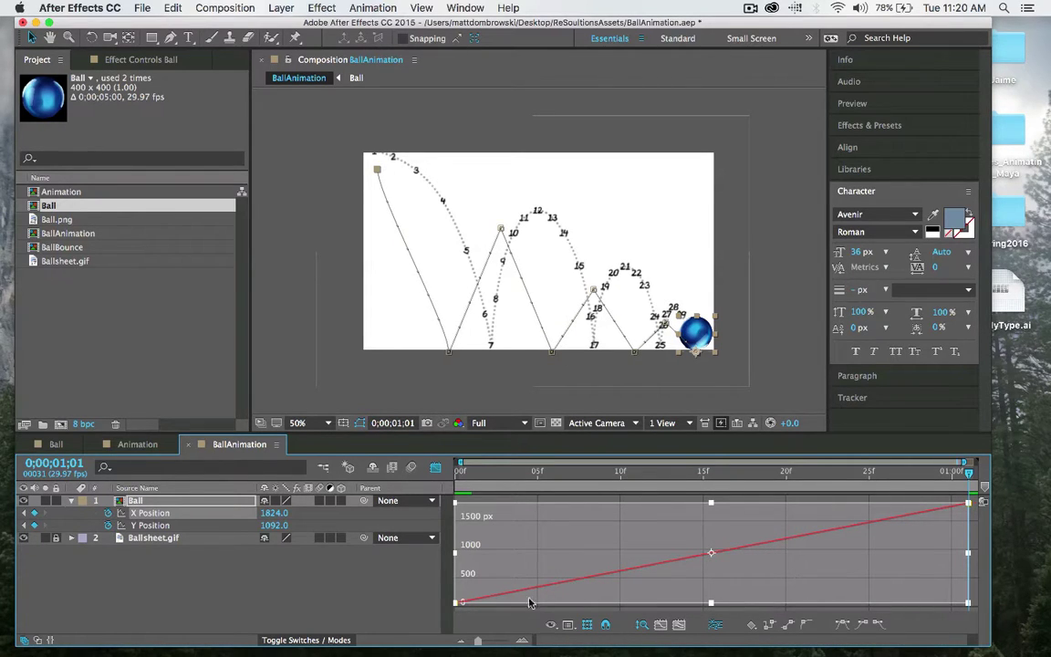
pyautogui.click(161, 525)
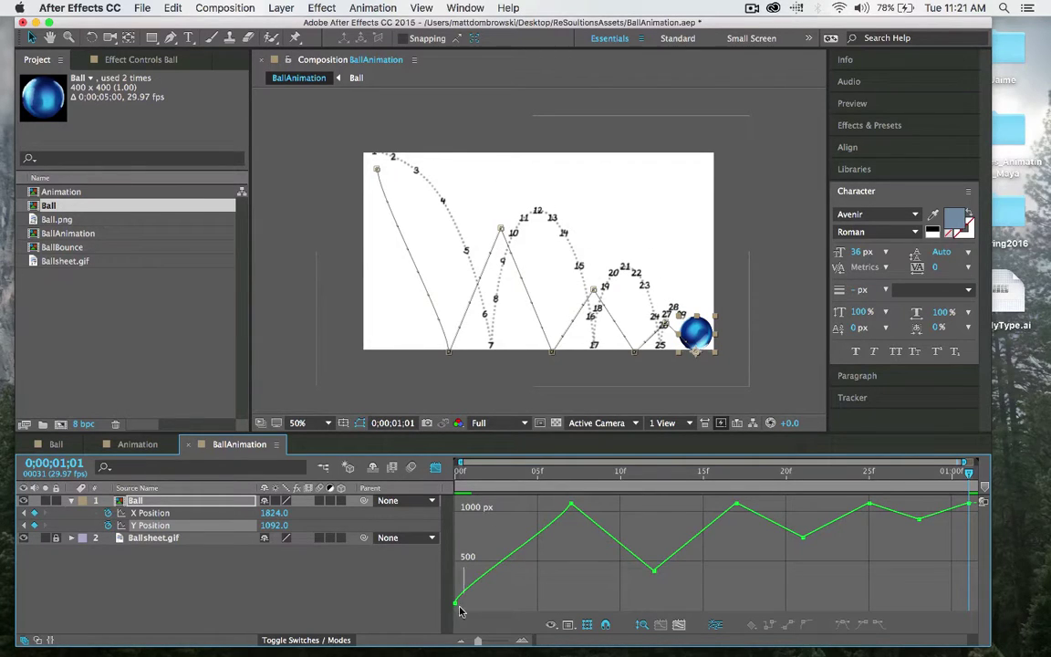
# Ease the opening fall and widen the rounded top of the first Y Position arc
pyautogui.moveTo(462, 572); pyautogui.dragTo(438, 612)
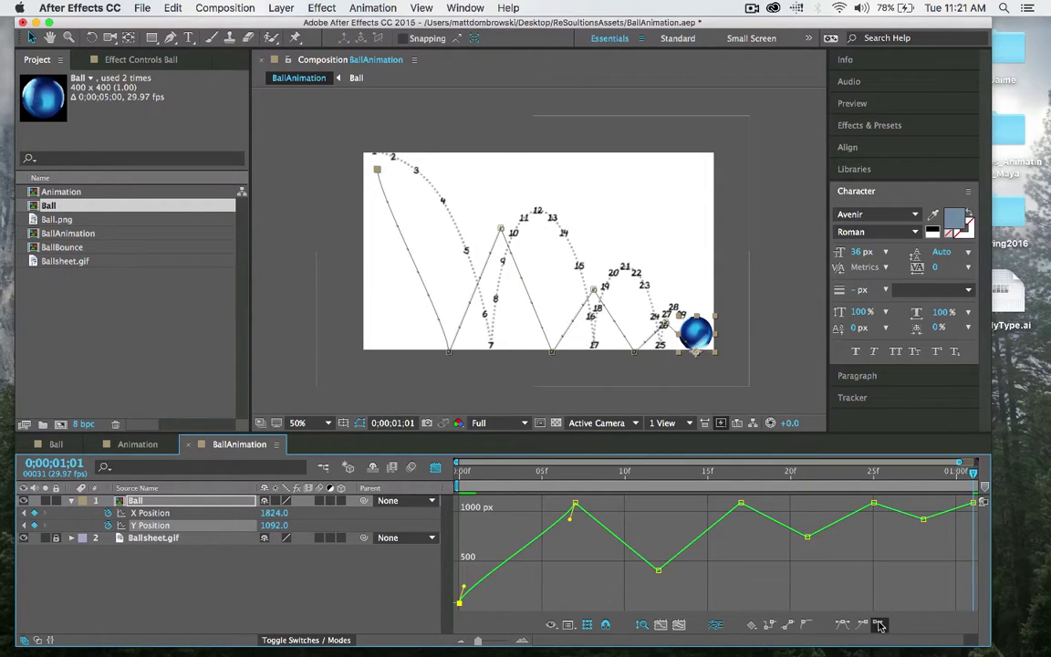
pyautogui.moveTo(465, 586); pyautogui.dragTo(594, 611)
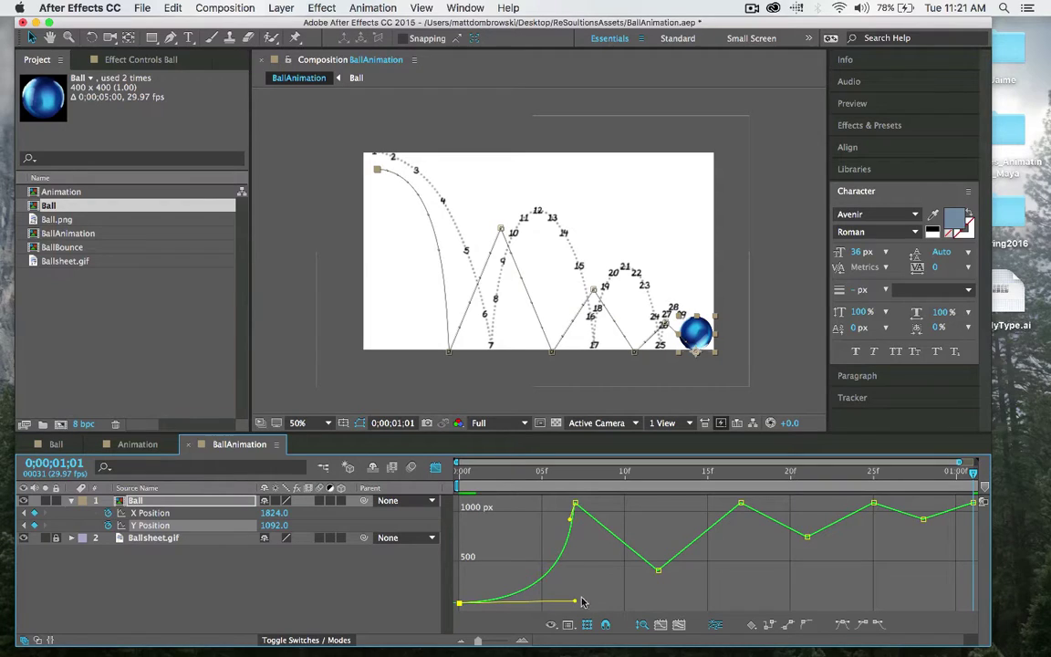
pyautogui.moveTo(571, 521); pyautogui.dragTo(591, 555)
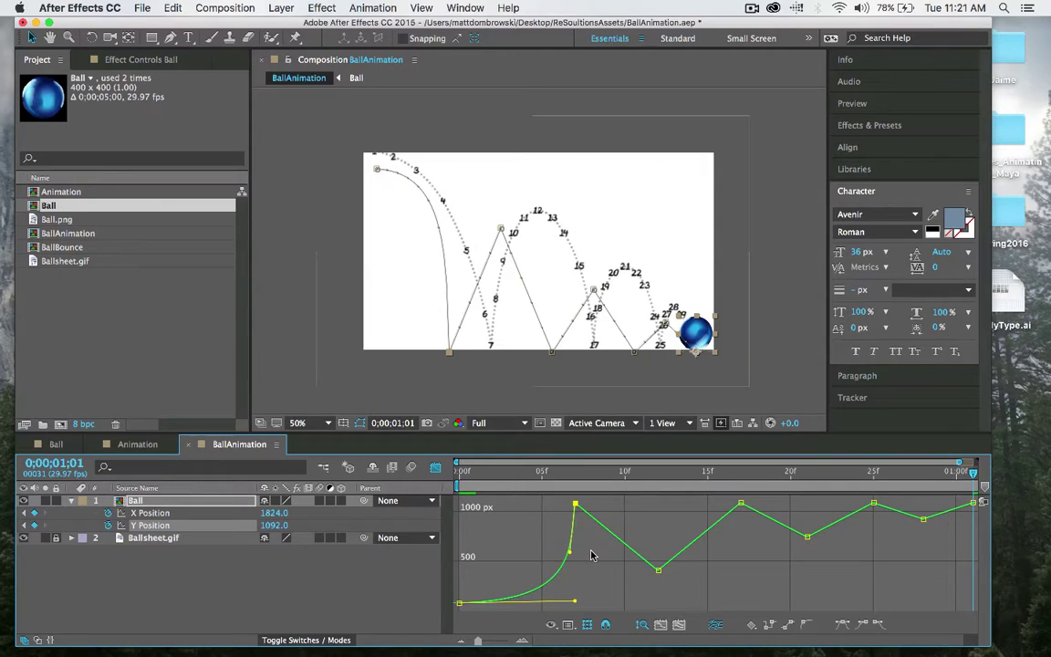
pyautogui.click(657, 570)
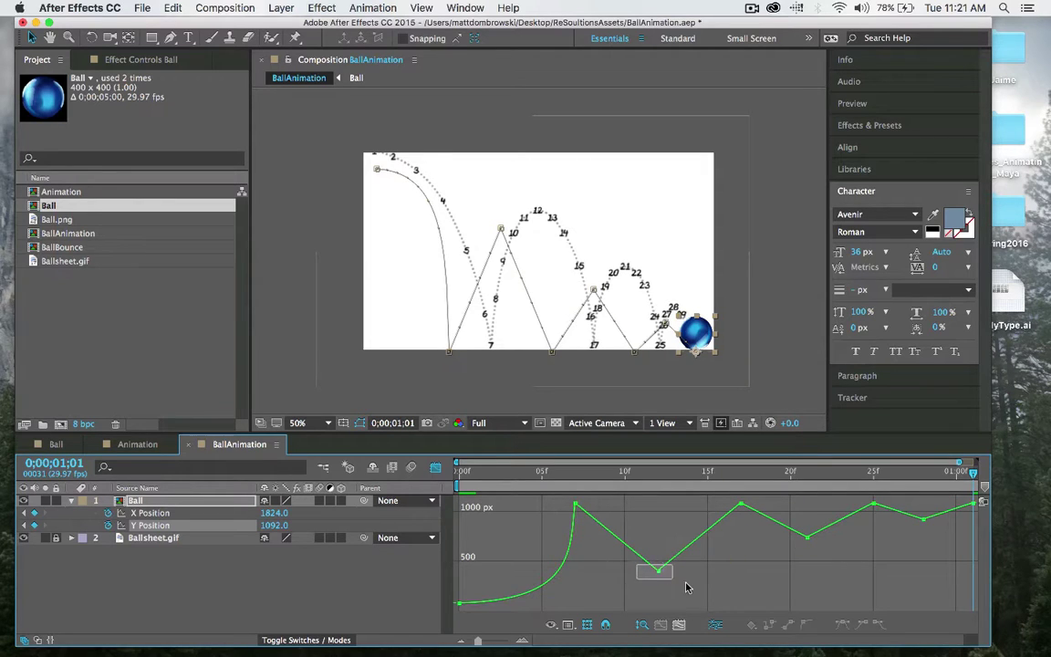
pyautogui.click(842, 624)
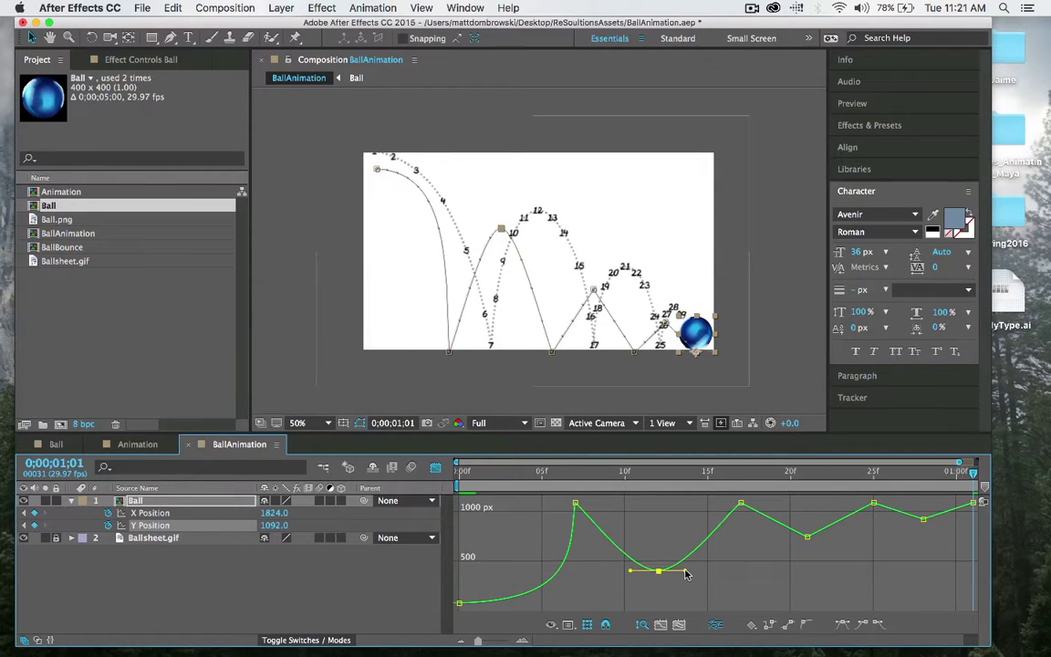
pyautogui.moveTo(686, 573); pyautogui.dragTo(710, 574)
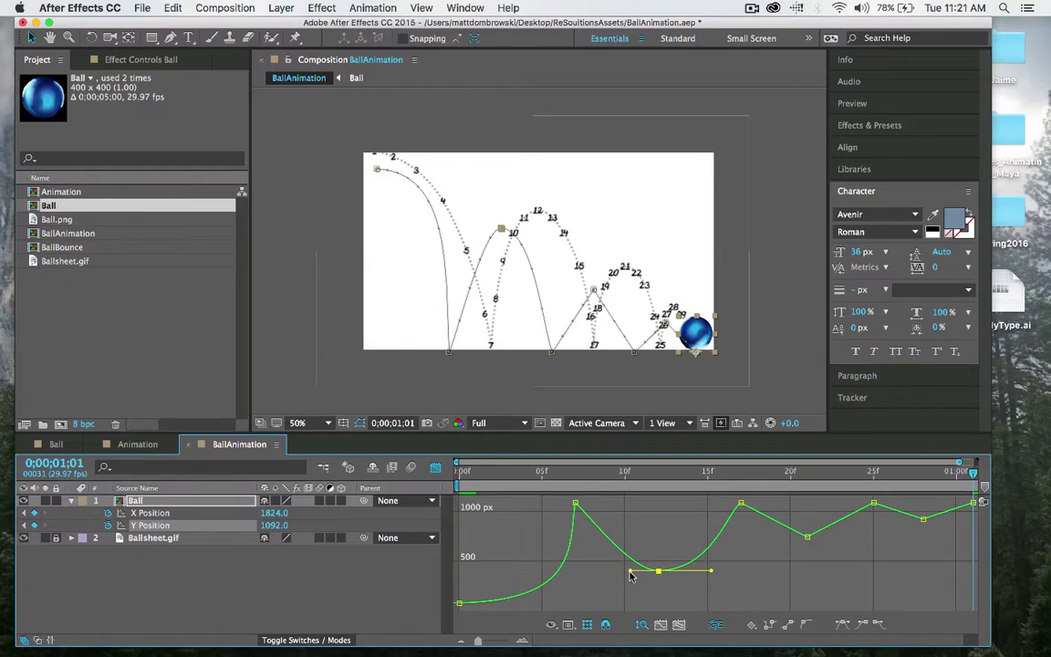
pyautogui.moveTo(630, 573); pyautogui.dragTo(612, 575)
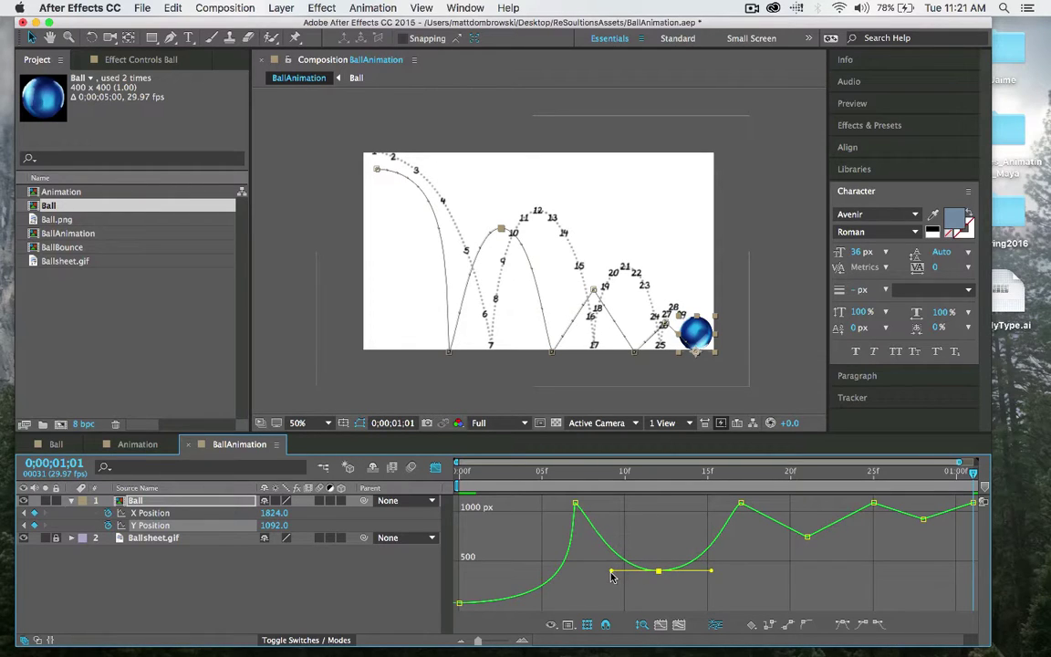
# Make the ball leave the frame 7 contact sharply and hit the second contact steeply
pyautogui.click(575, 503)
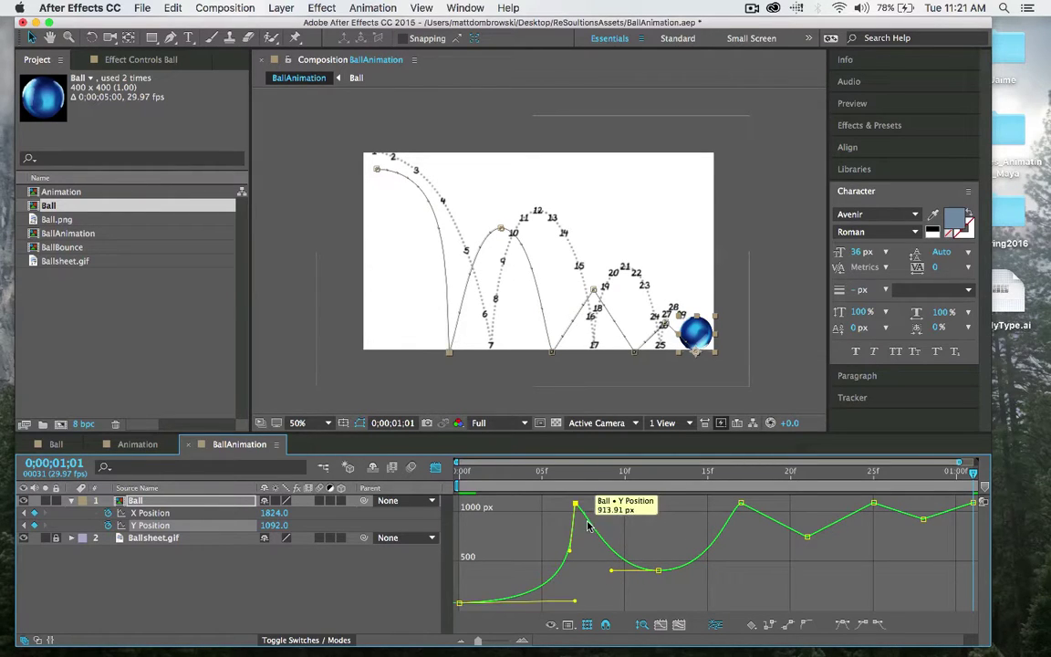
pyautogui.click(877, 626)
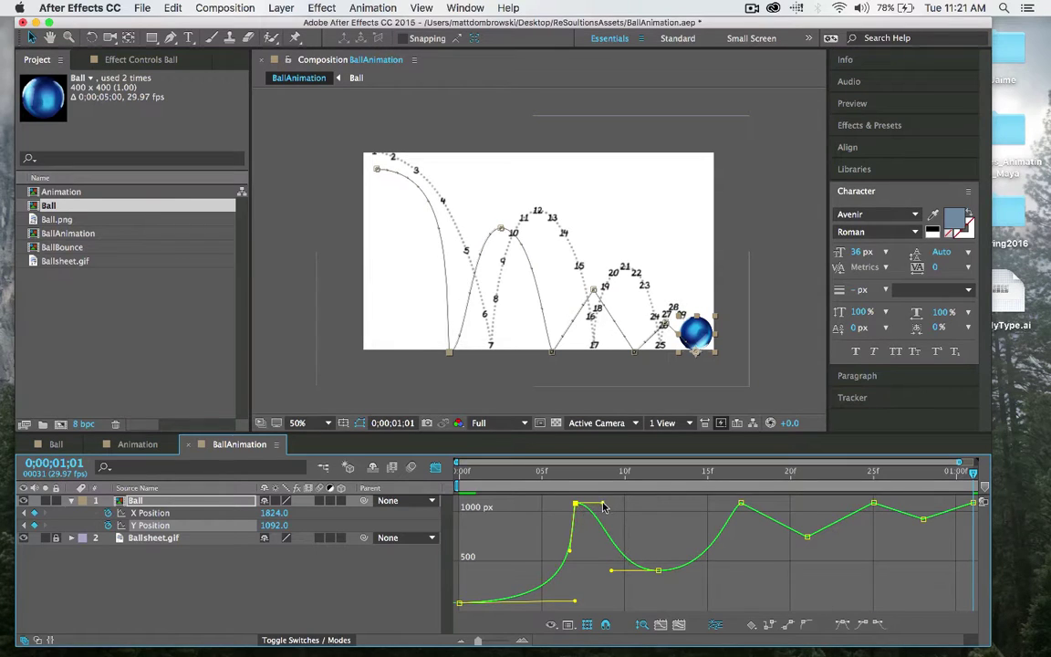
pyautogui.moveTo(602, 504); pyautogui.dragTo(593, 557)
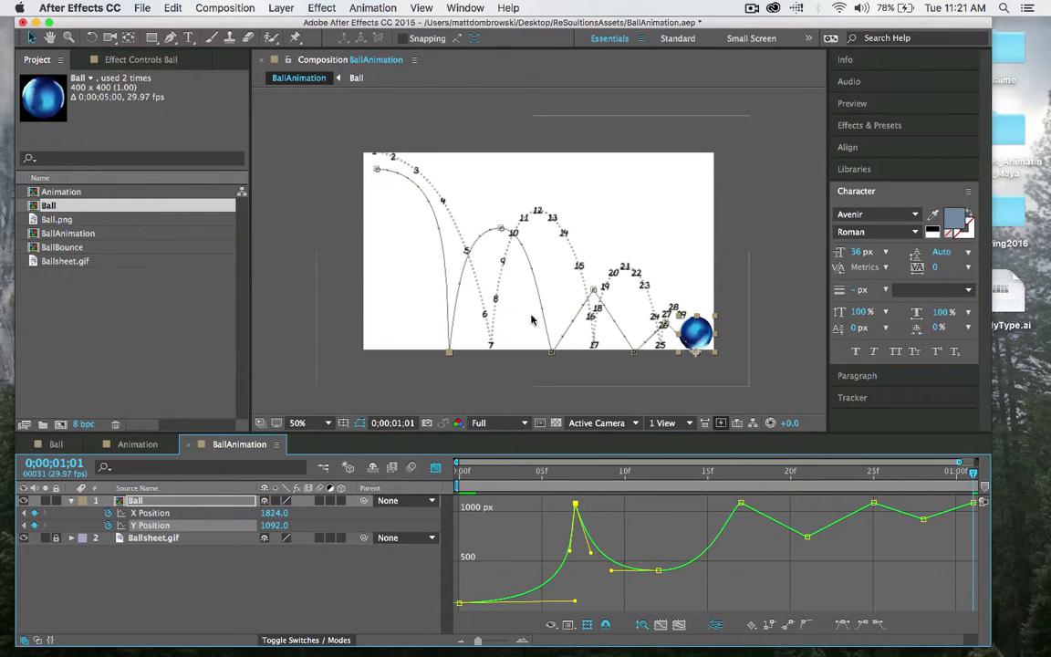
pyautogui.click(740, 503)
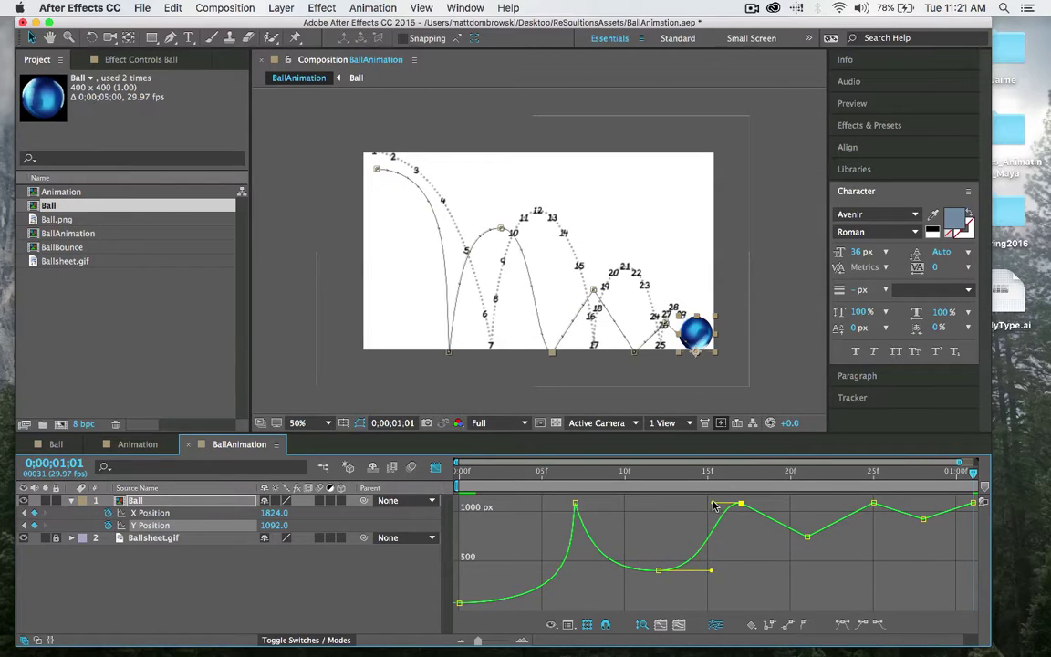
pyautogui.moveTo(714, 504); pyautogui.dragTo(732, 537)
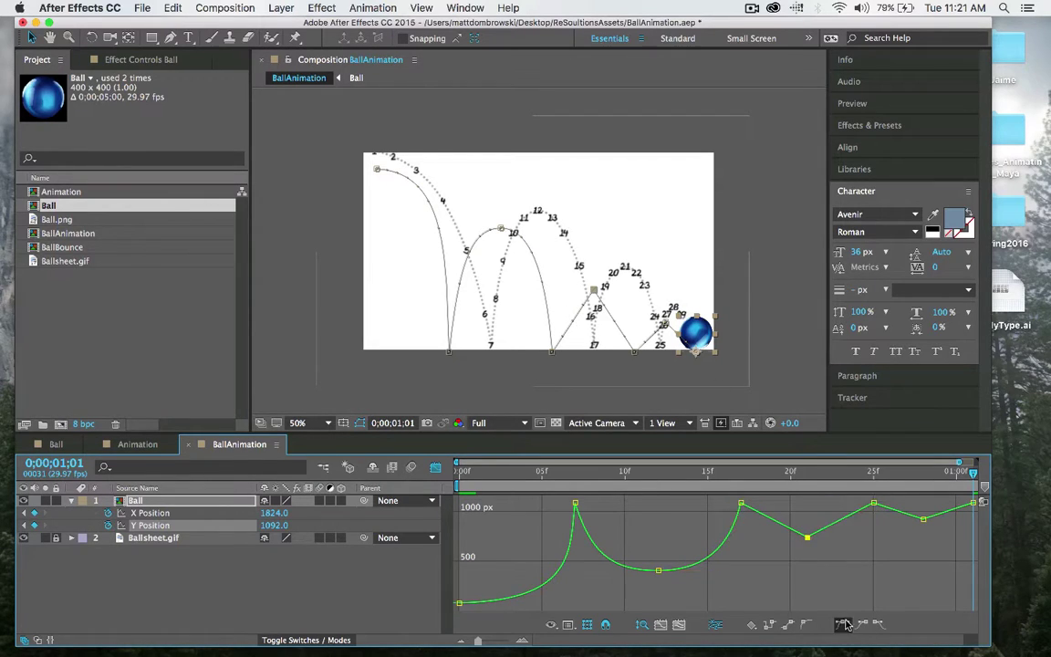
pyautogui.keyDown('alt'); pyautogui.click(808, 538); pyautogui.keyUp('alt')
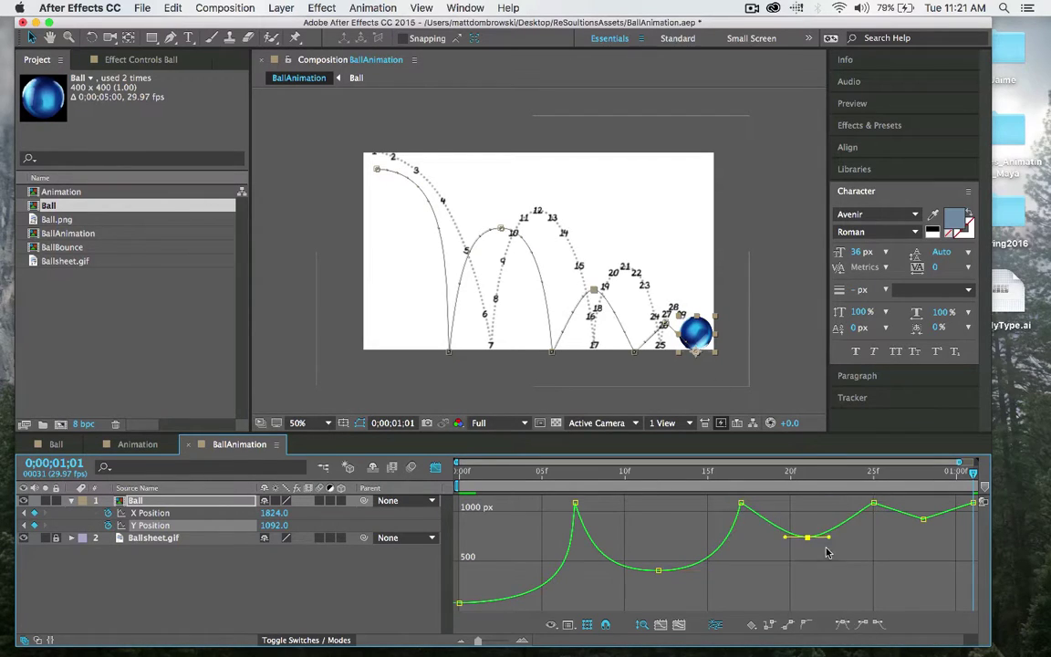
pyautogui.click(741, 503)
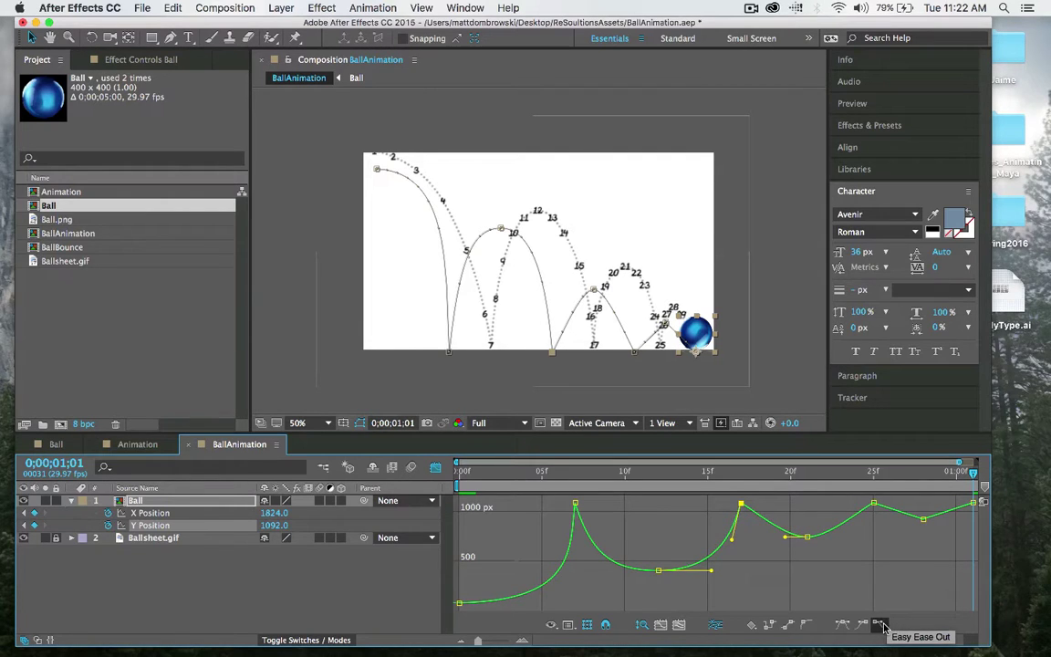
pyautogui.click(720, 547)
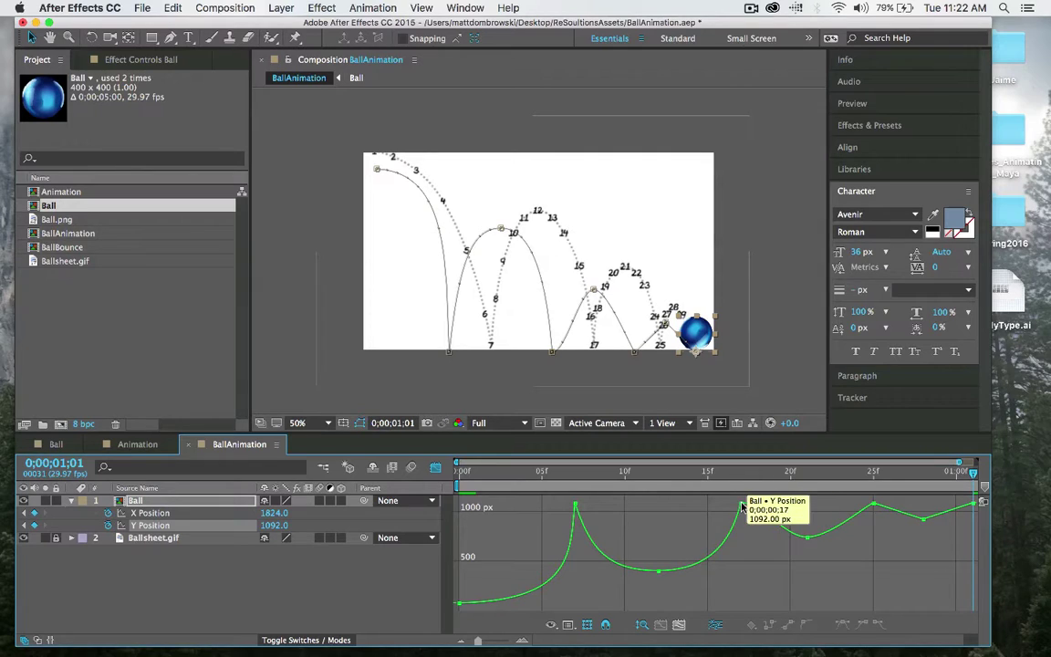
# Sharpen the rise after the 17f bounce and the landing and rise at 25f
pyautogui.click(741, 503)
pyautogui.moveTo(765, 508); pyautogui.dragTo(763, 542)
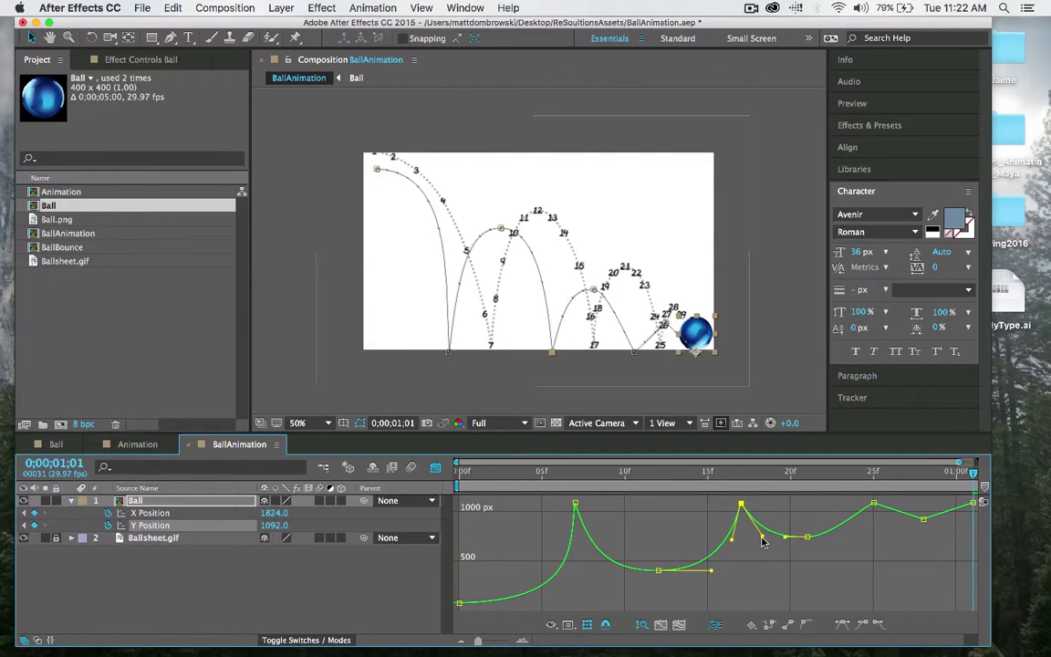
pyautogui.click(873, 503)
pyautogui.click(865, 624)
pyautogui.moveTo(853, 504); pyautogui.dragTo(846, 538)
pyautogui.click(807, 536)
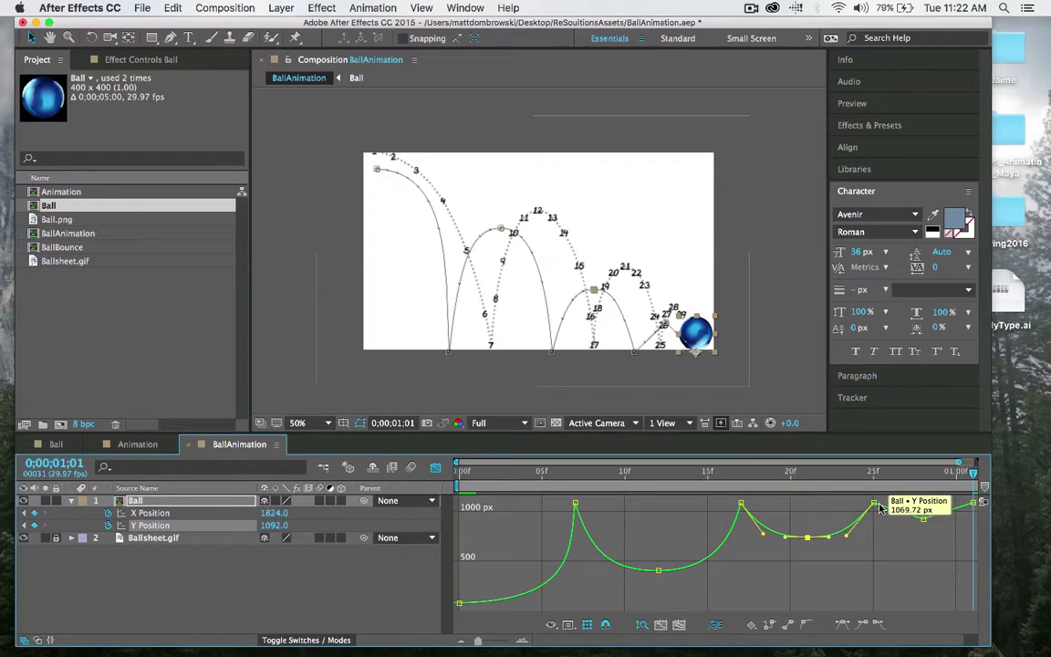
pyautogui.click(873, 502)
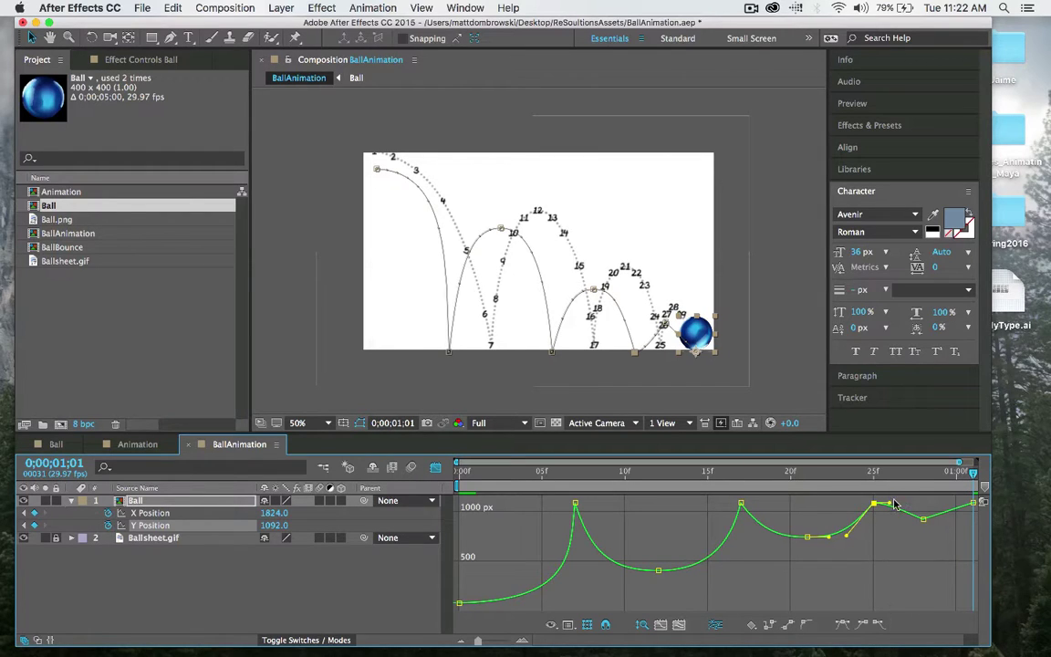
pyautogui.moveTo(891, 508)
pyautogui.mouseDown()
pyautogui.moveTo(891, 520)
pyautogui.moveTo(903, 520)
pyautogui.mouseUp()
# Smooth the third arc, steepen the final landing, and ease the last arc top
pyautogui.click(880, 624)
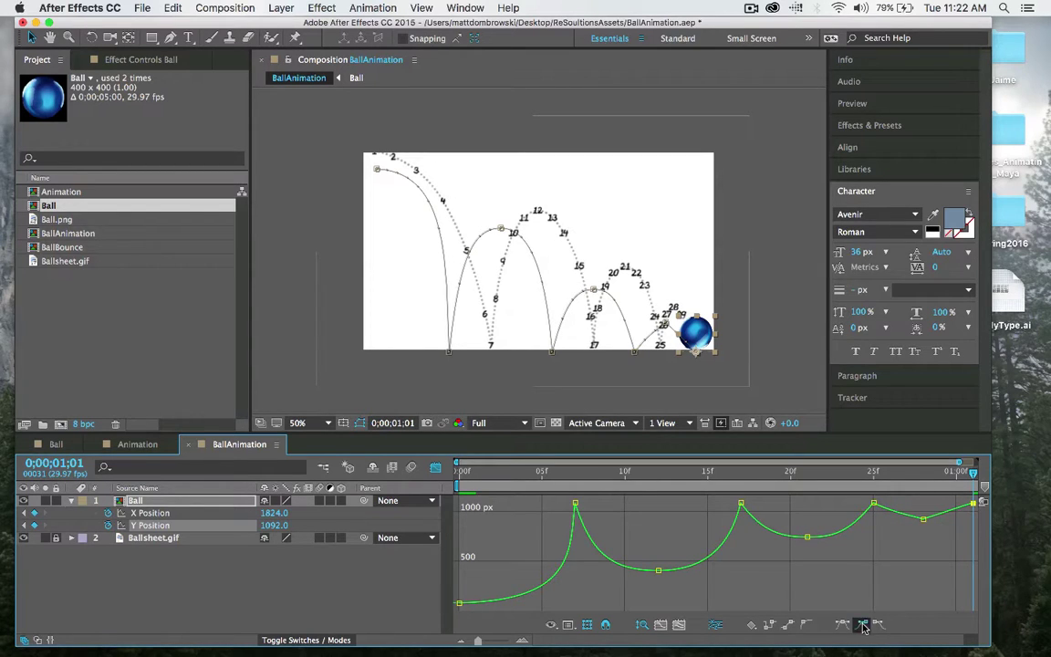
pyautogui.moveTo(955, 507); pyautogui.dragTo(958, 515)
pyautogui.click(923, 519)
pyautogui.click(843, 624)
pyautogui.click(910, 551)
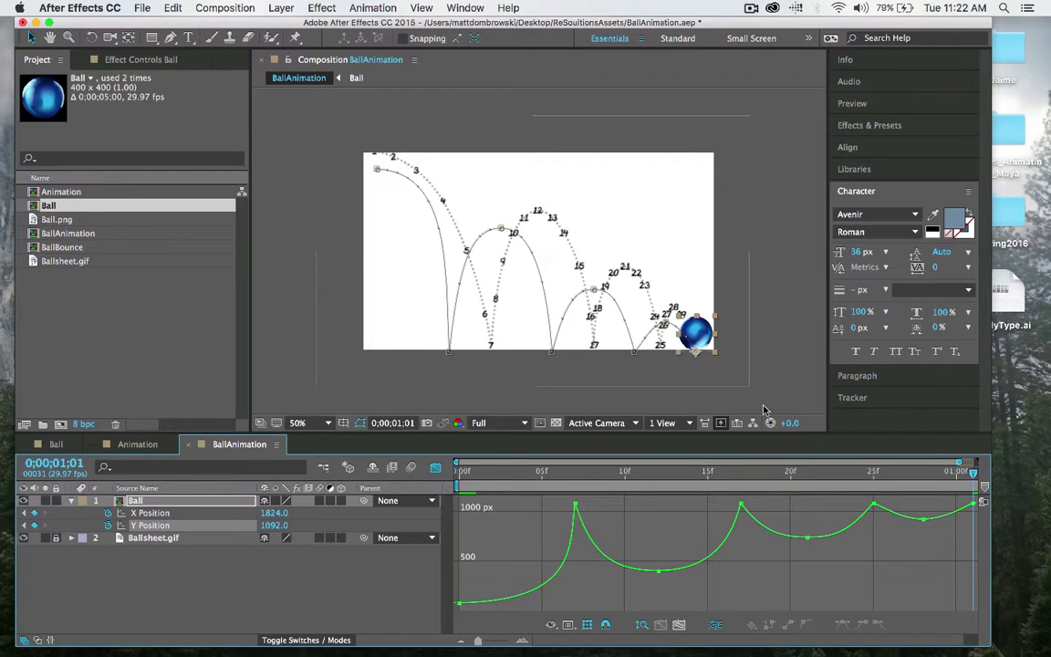
# Hide the Ballsheet.gif reference image and preview the bouncing ball
pyautogui.click(24, 538)
pyautogui.press('space')
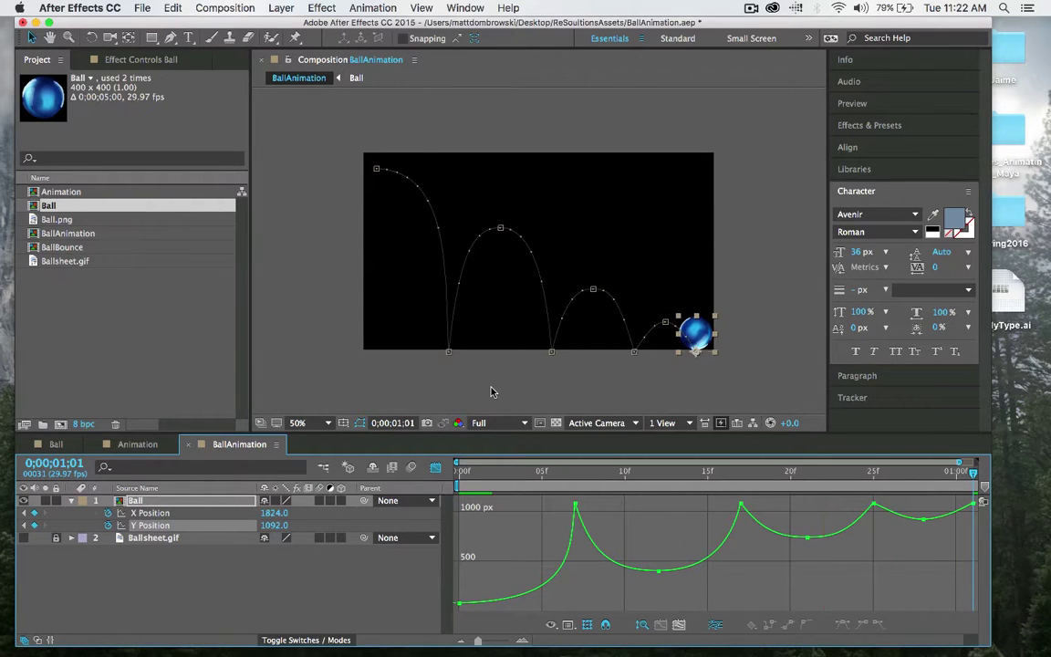
pyautogui.press('space')
# Ease the start of the fall, sharpen the first ground hit, and raise the second apex to 704 px
pyautogui.moveTo(462, 603); pyautogui.dragTo(578, 606)
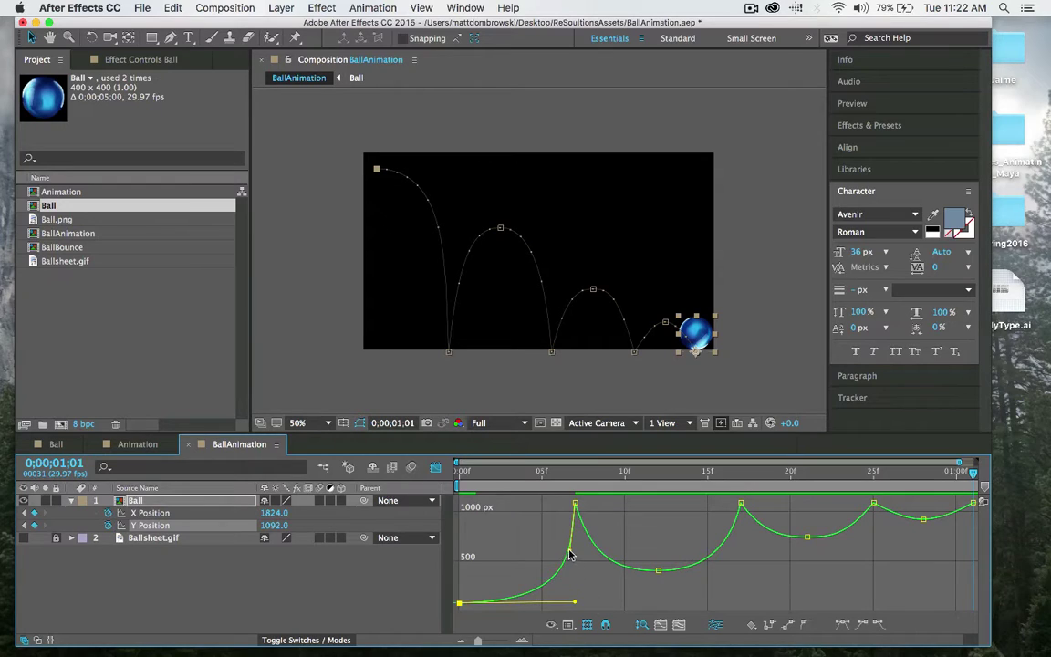
pyautogui.moveTo(569, 554); pyautogui.dragTo(596, 555)
pyautogui.click(612, 572)
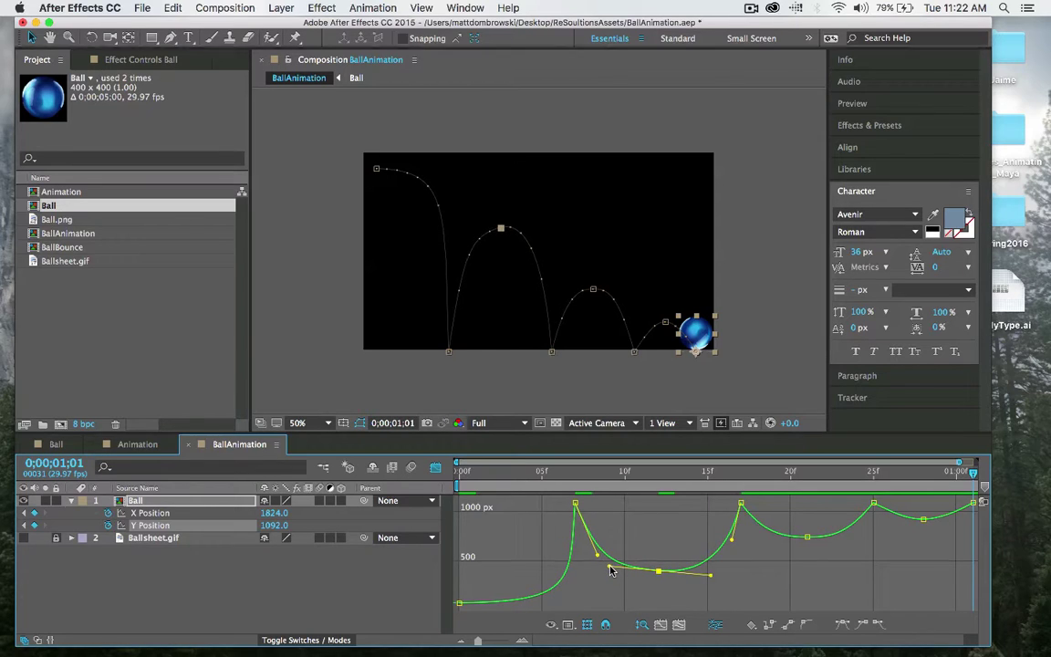
pyautogui.click(730, 543)
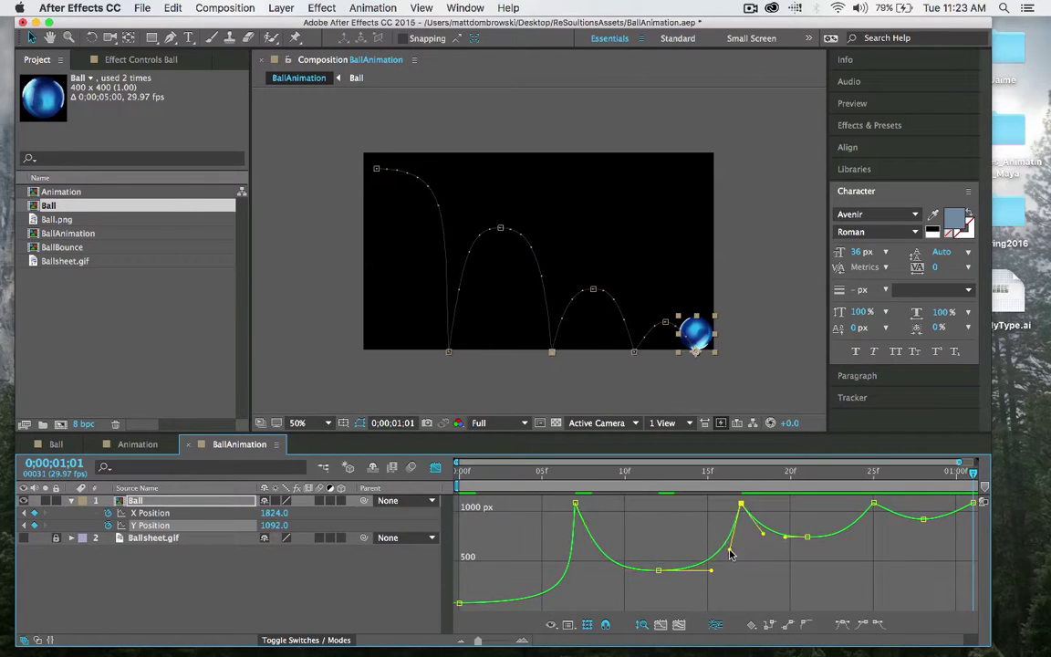
pyautogui.click(807, 537)
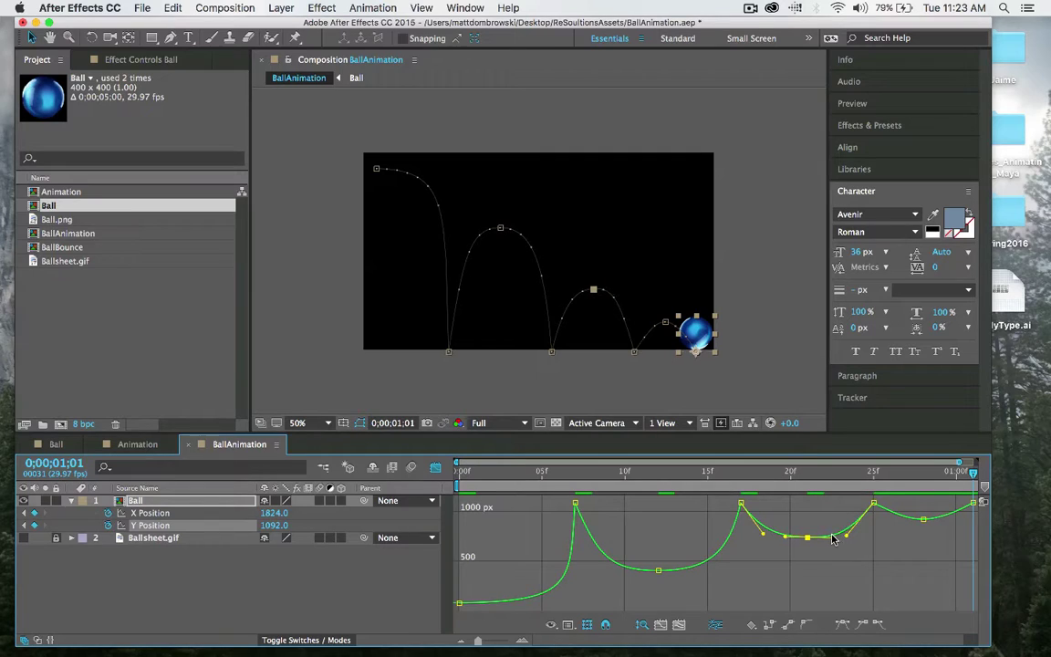
pyautogui.moveTo(808, 538); pyautogui.dragTo(807, 545)
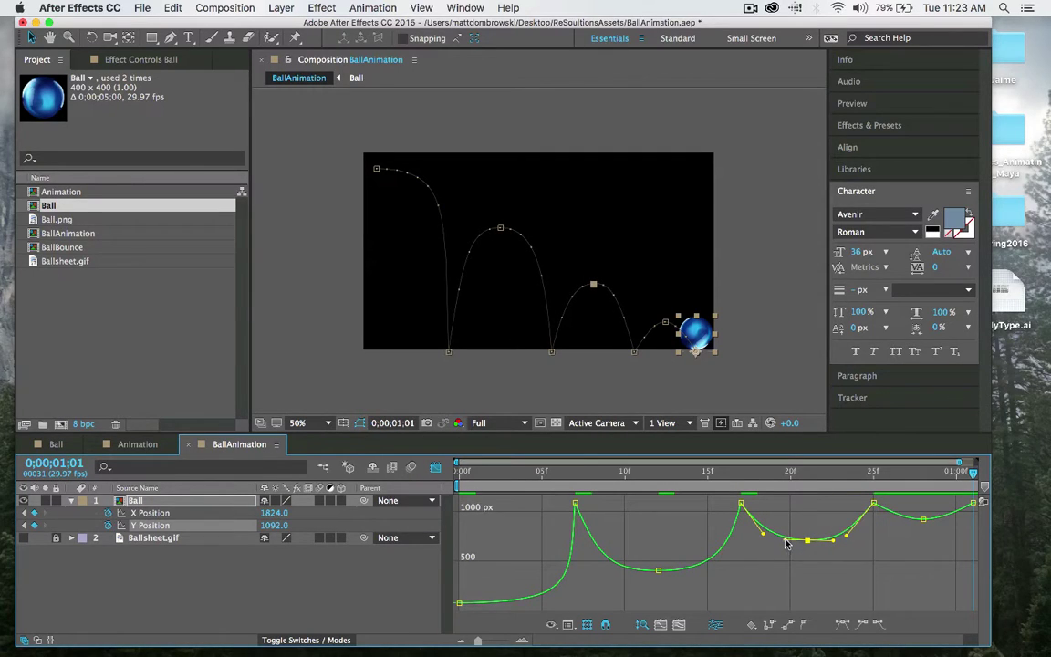
# Try interpolation types on the frame 7 contact keyframe and pull it into a sharp V
pyautogui.click(575, 504)
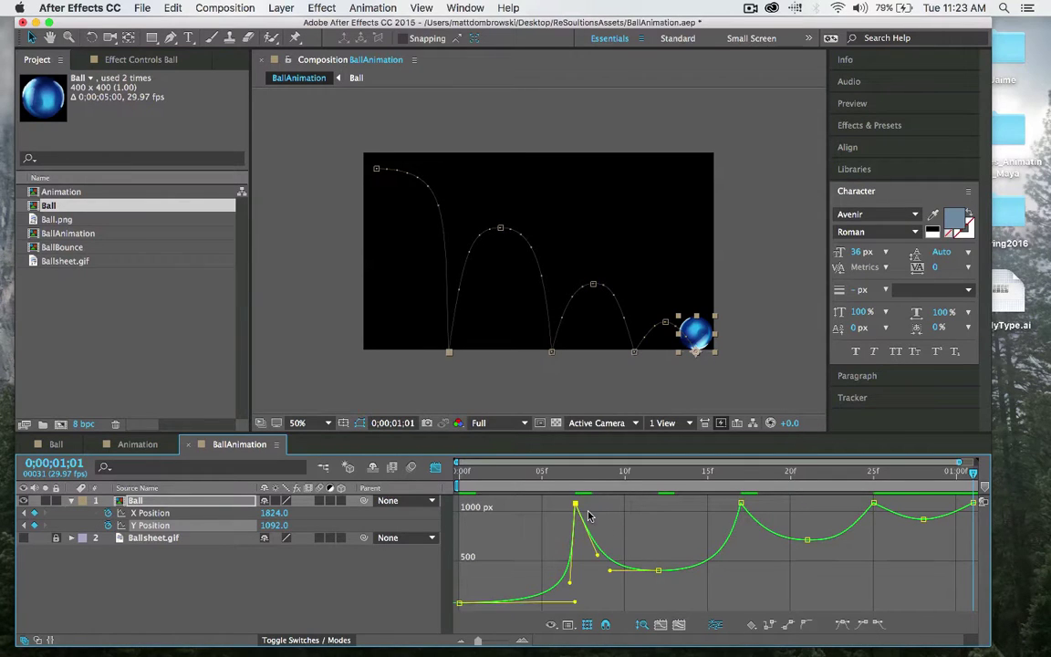
pyautogui.click(789, 627)
pyautogui.click(770, 627)
pyautogui.click(805, 628)
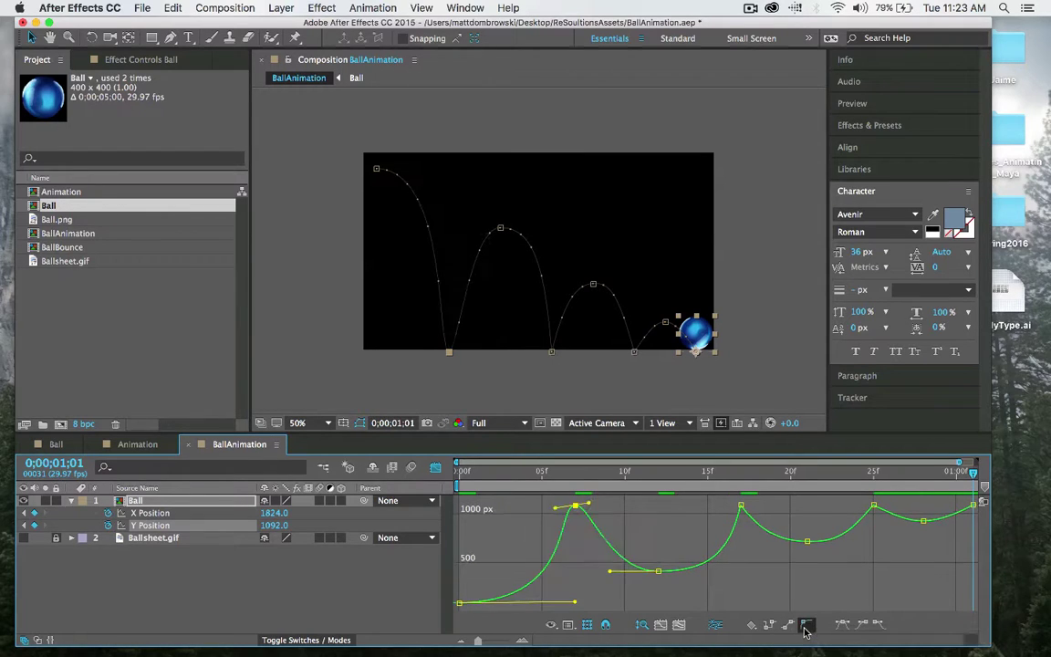
pyautogui.moveTo(589, 503); pyautogui.dragTo(596, 553)
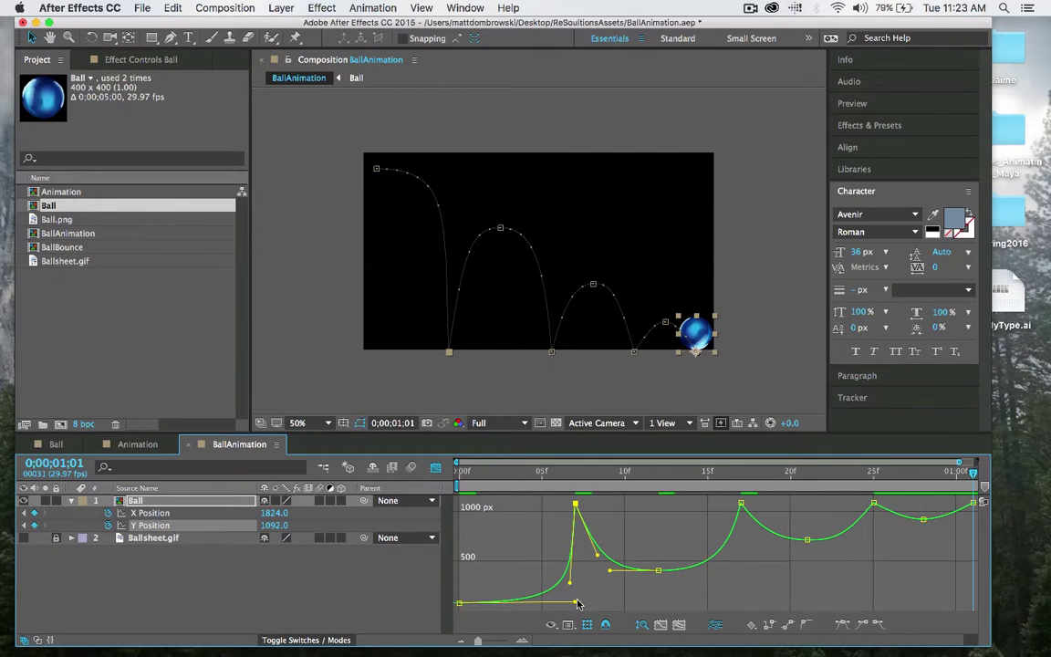
pyautogui.moveTo(575, 603); pyautogui.dragTo(527, 607)
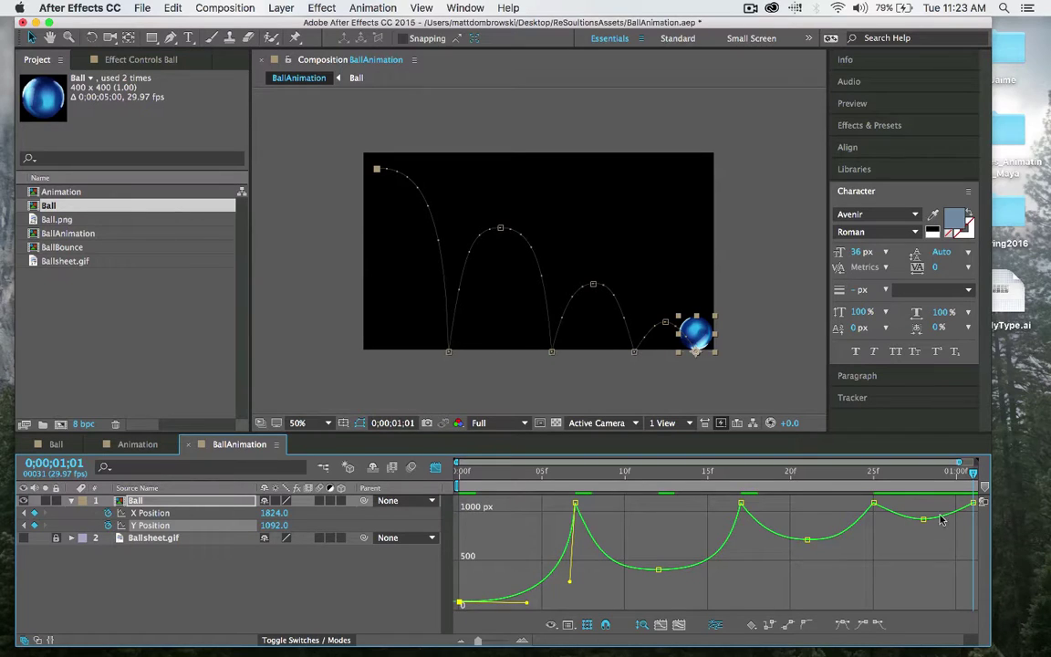
# Preview the revised bounce and switch from the Graph Editor back to layer bars
pyautogui.press('space')
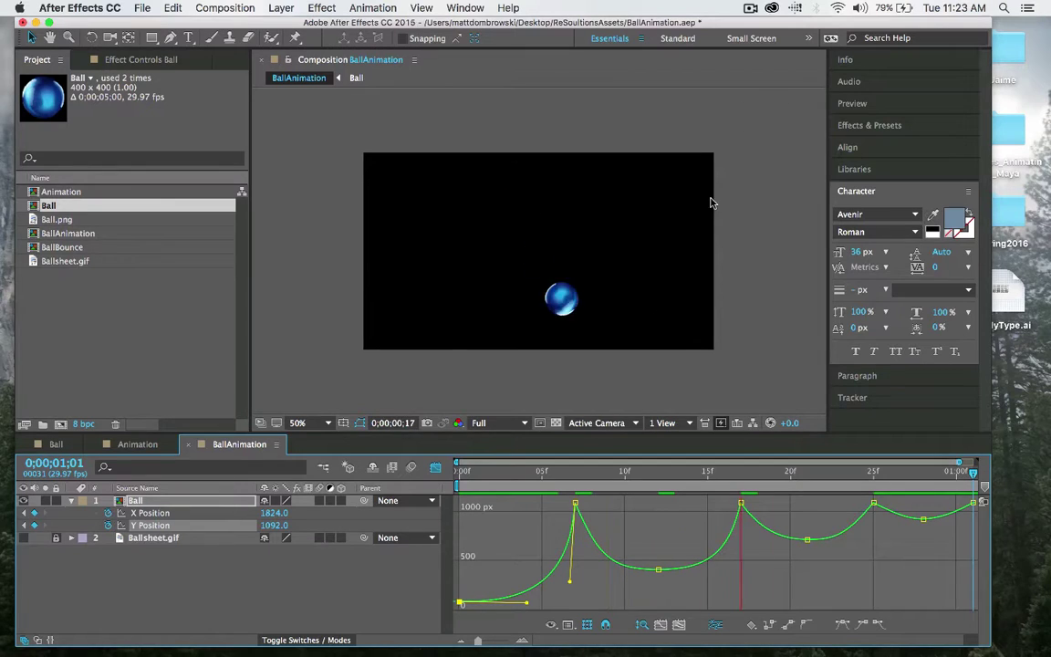
pyautogui.press('space')
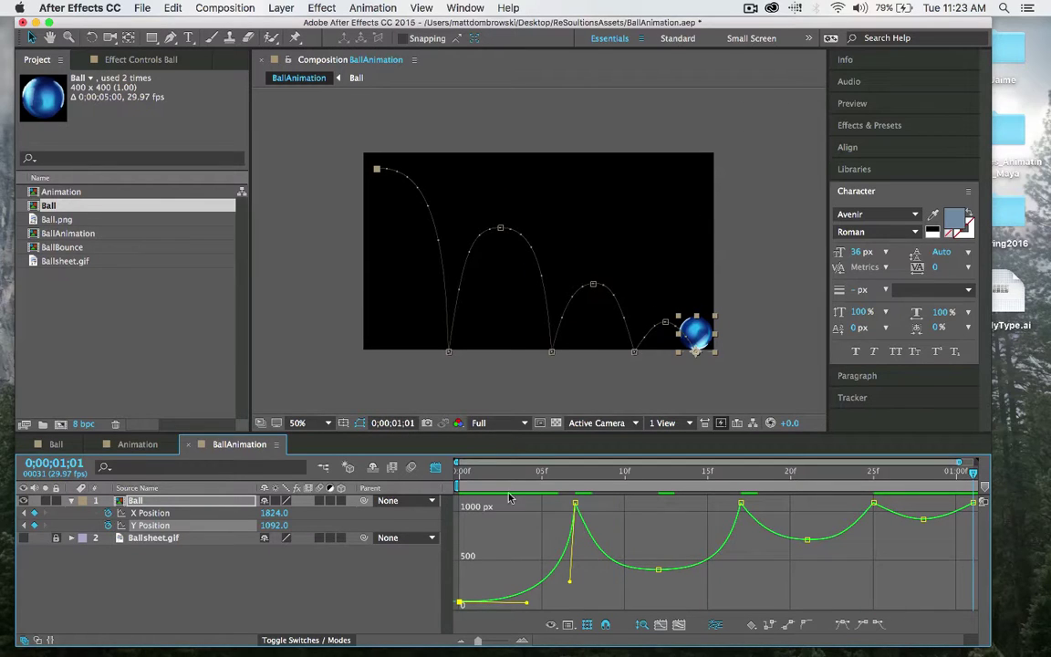
pyautogui.hotkey('shift', 'F3')
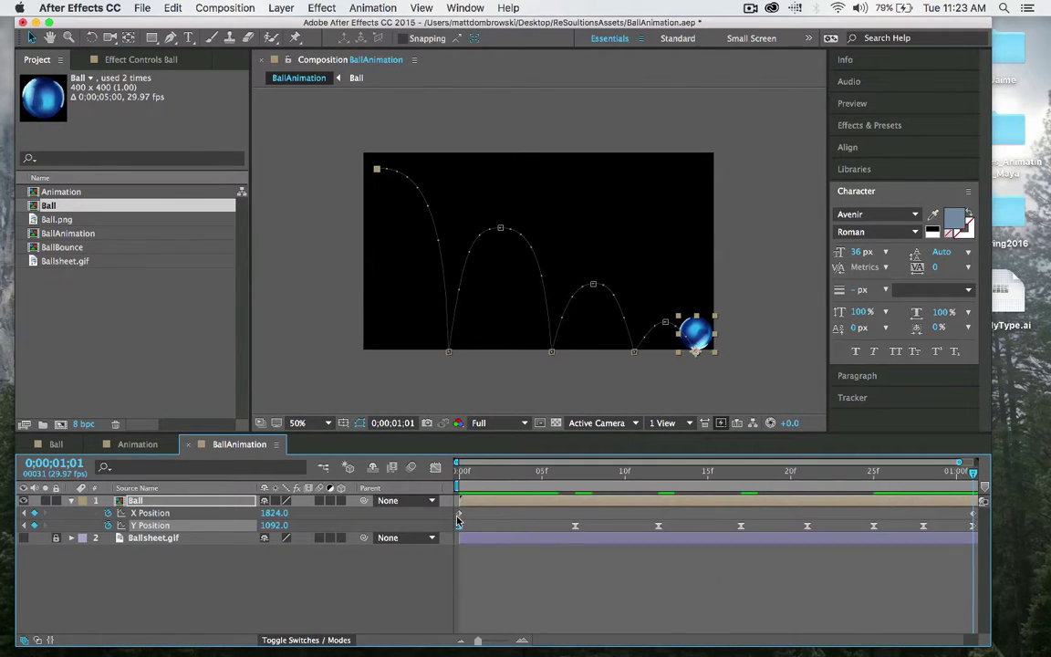
# Move the playhead from the start to frame 7, the ball's first landing
pyautogui.click(459, 514)
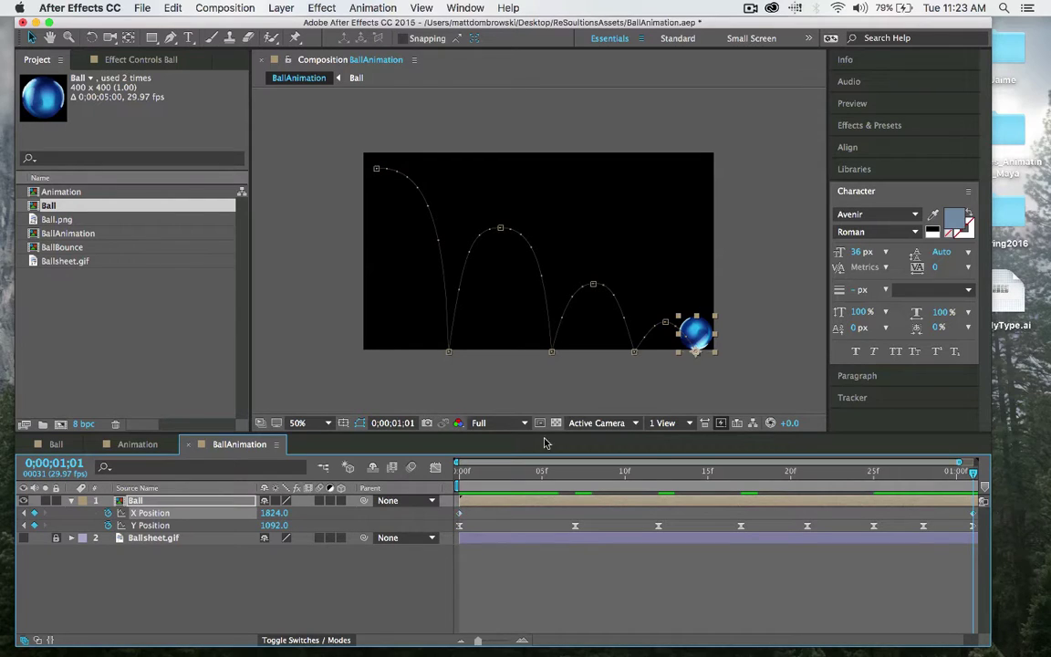
pyautogui.click(459, 526)
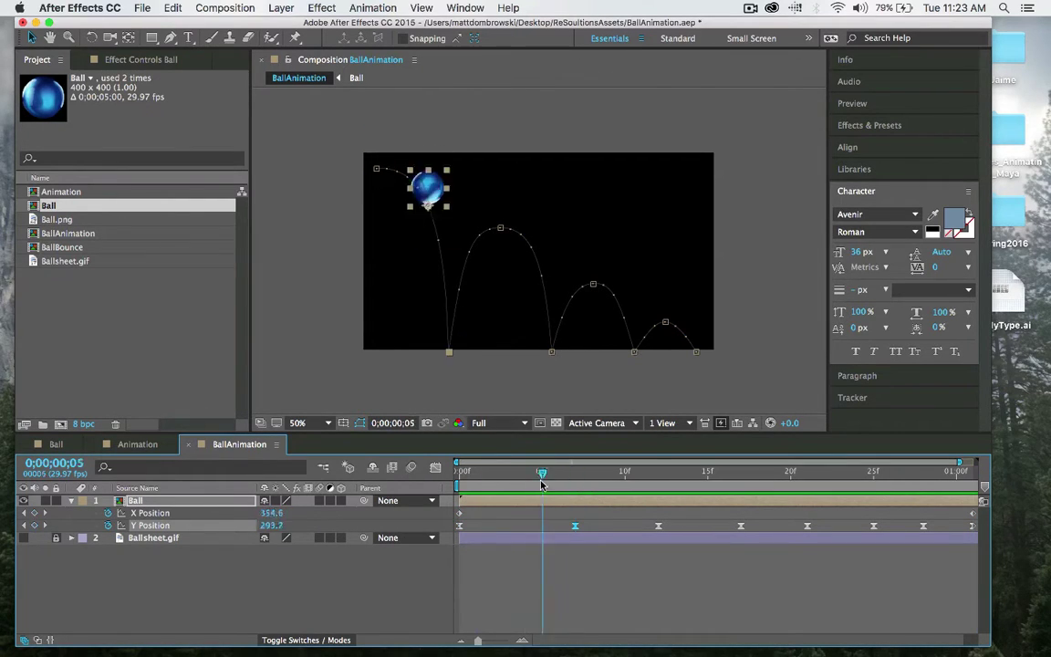
pyautogui.click(459, 476)
pyautogui.moveTo(458, 480); pyautogui.dragTo(574, 479)
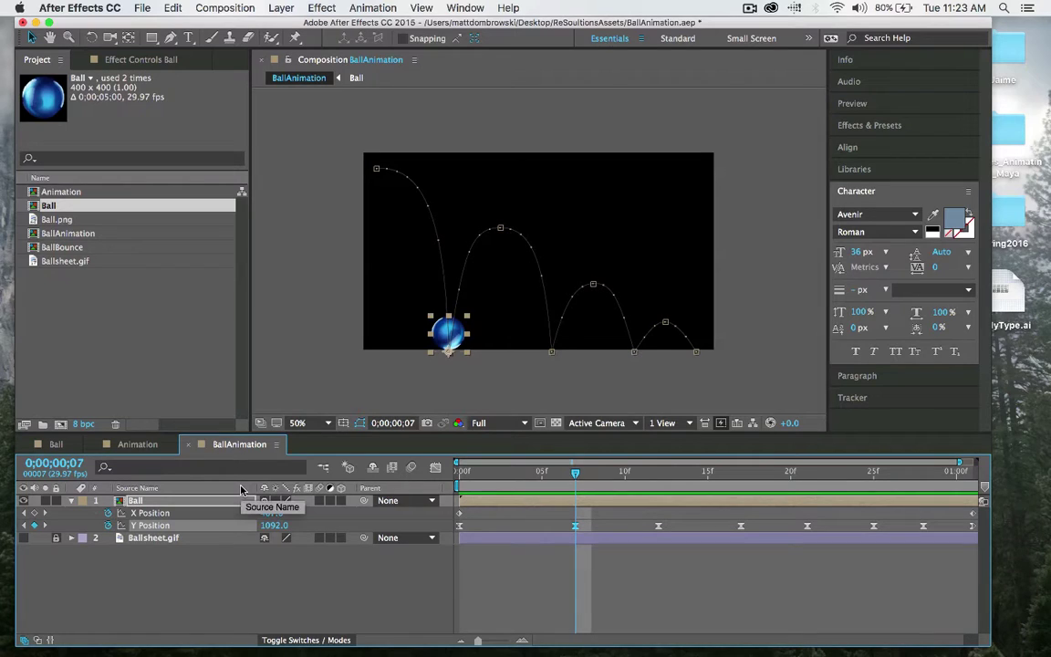
# Test a vertical stretch on the ball's Scale, then undo it to keep 50%
pyautogui.press('s')
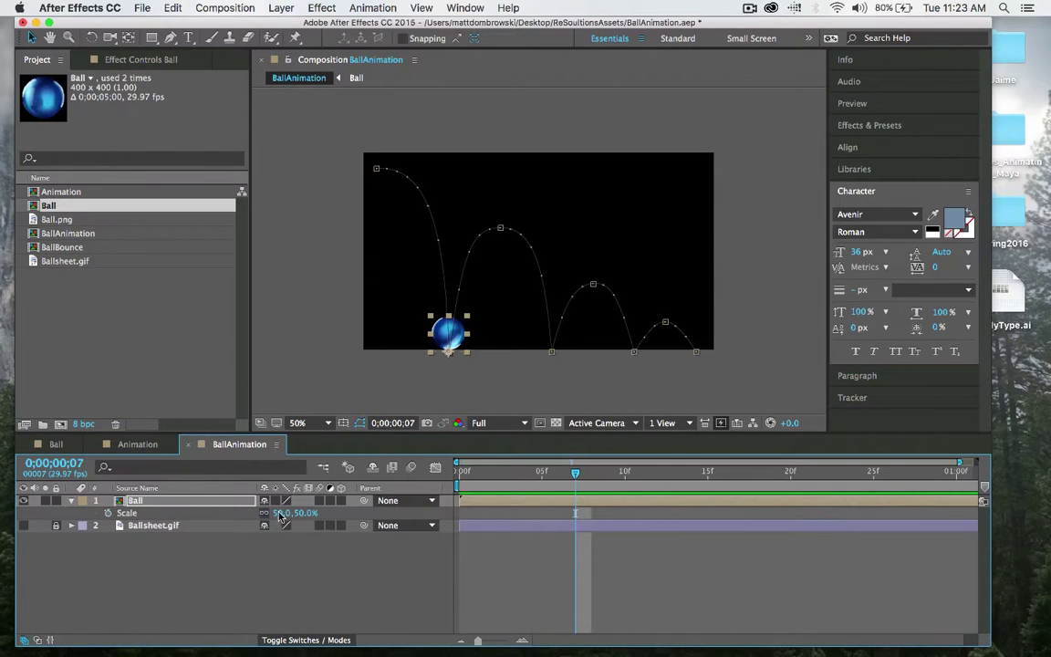
pyautogui.moveTo(281, 517); pyautogui.dragTo(325, 513)
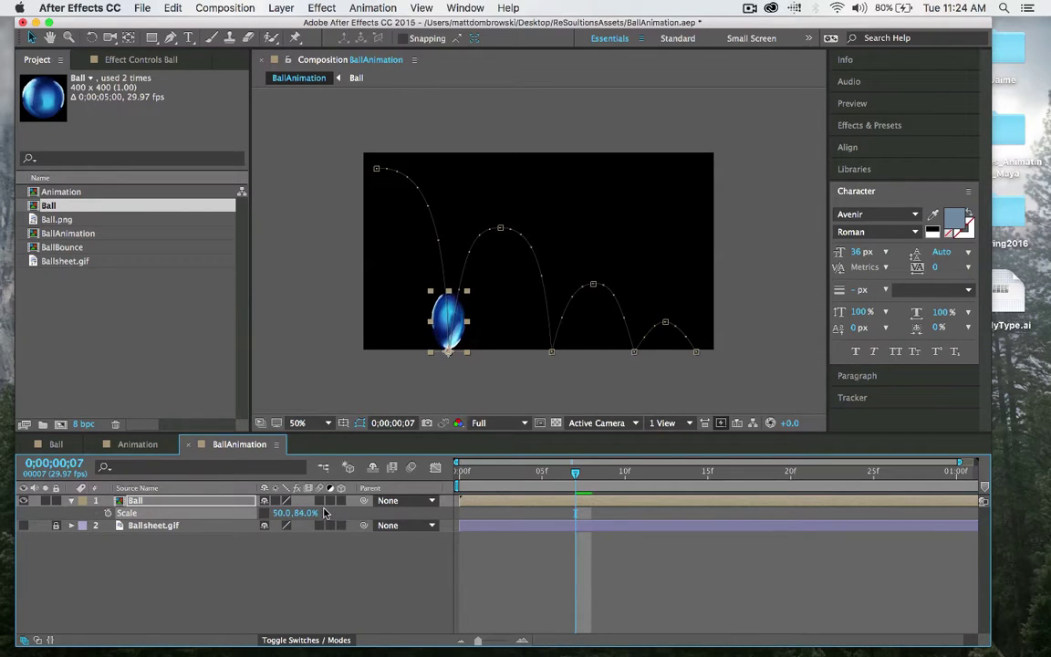
pyautogui.press('super+z')
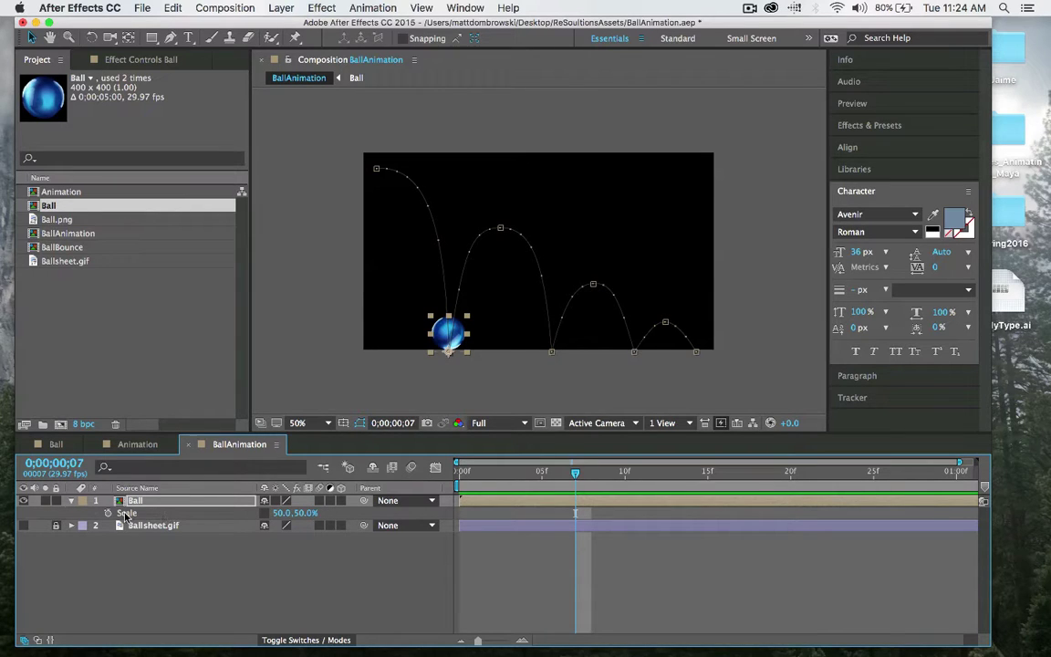
# Return to frame 0, enter 0° Rotation, and set the first Rotation keyframe
pyautogui.press('r')
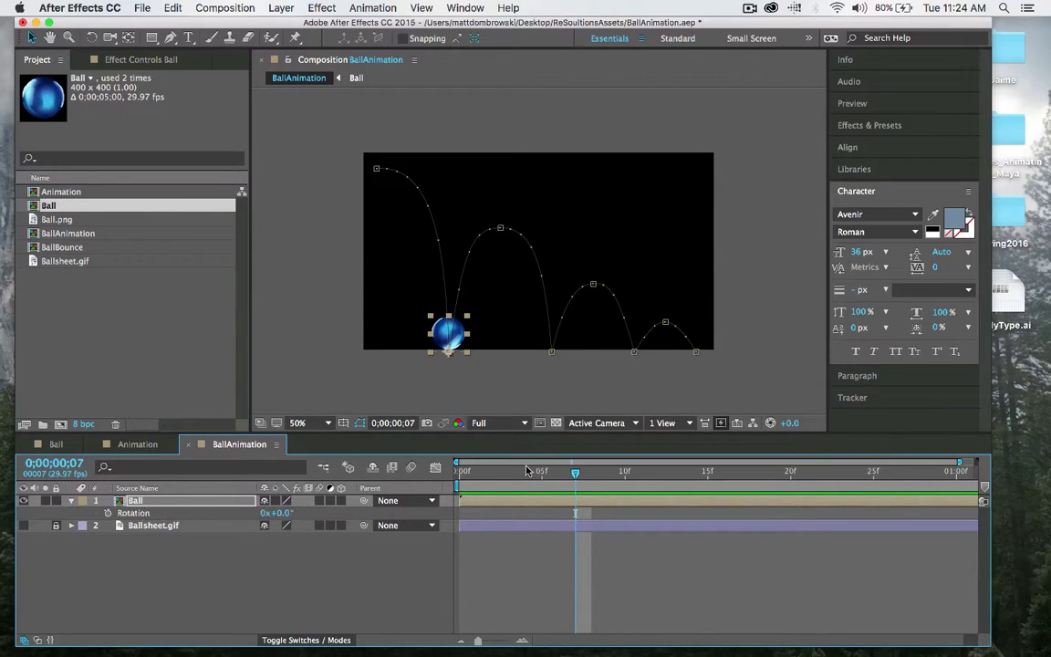
pyautogui.moveTo(515, 477); pyautogui.dragTo(557, 491)
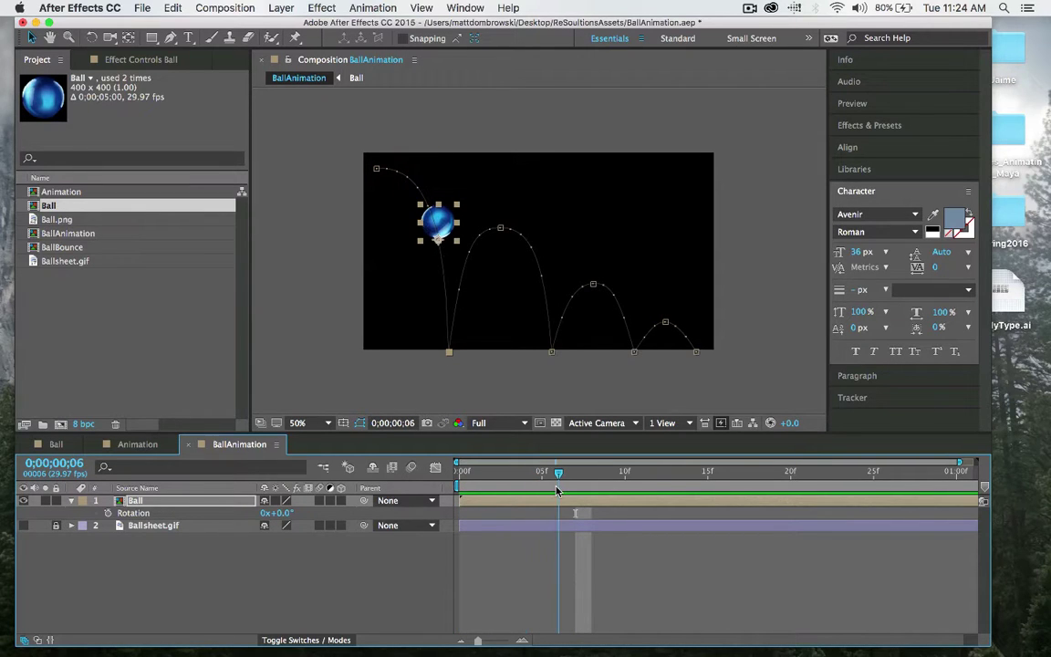
pyautogui.moveTo(284, 516); pyautogui.dragTo(275, 517)
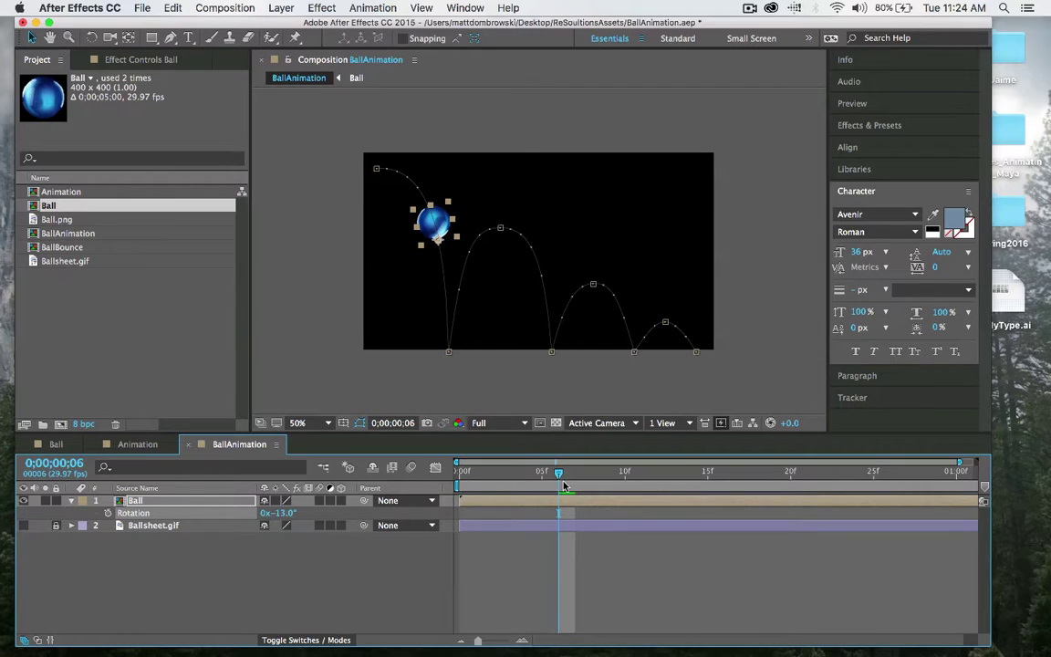
pyautogui.moveTo(563, 486); pyautogui.dragTo(453, 474)
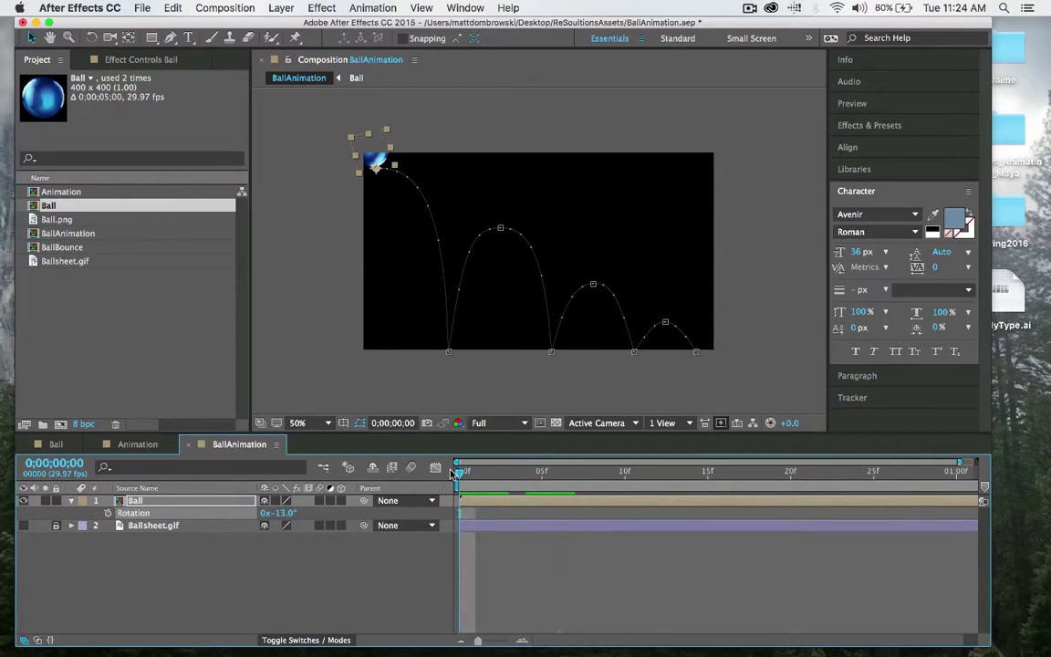
pyautogui.moveTo(292, 514); pyautogui.dragTo(284, 515)
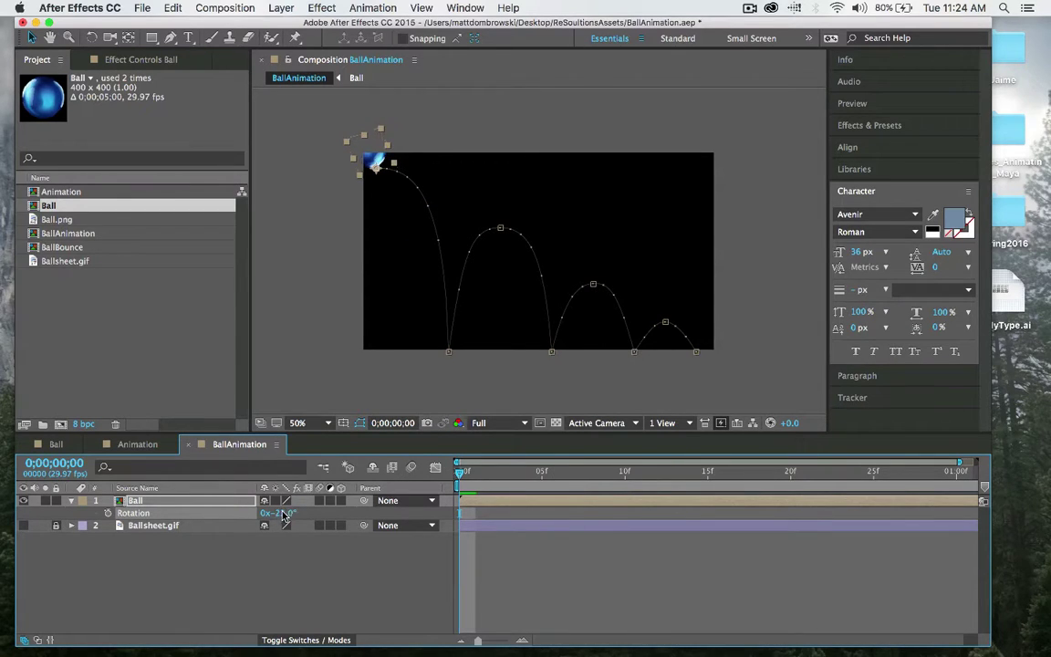
pyautogui.click(284, 516)
pyautogui.write('0')
pyautogui.press('Return')
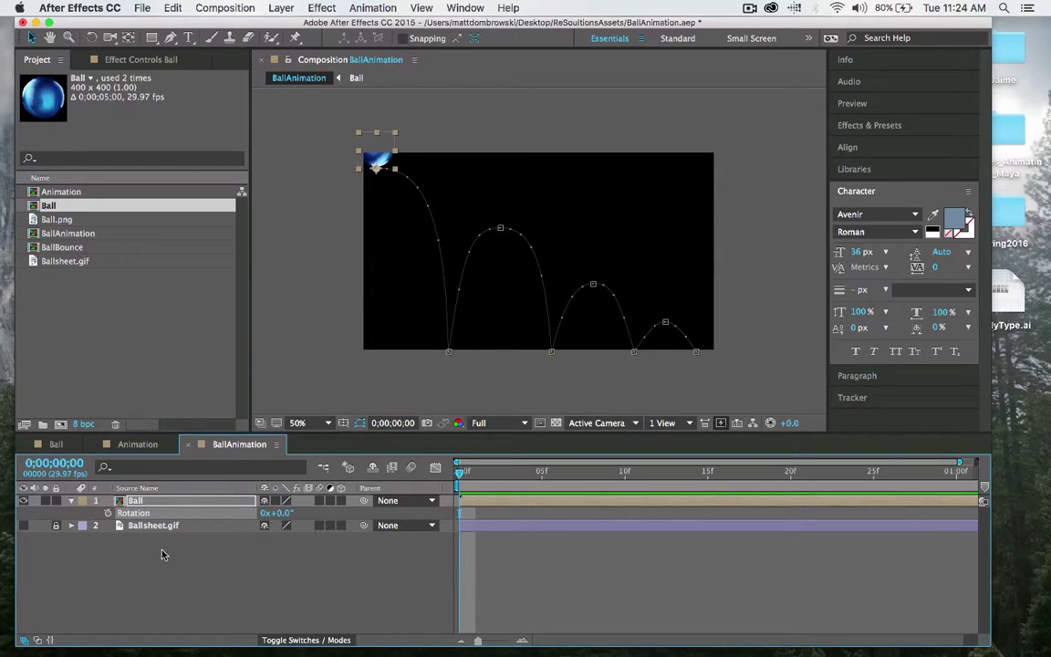
pyautogui.click(108, 513)
# Tilt the ball -19° the frame before landing and set it upright at frame 7
pyautogui.press('u')
pyautogui.click(573, 482)
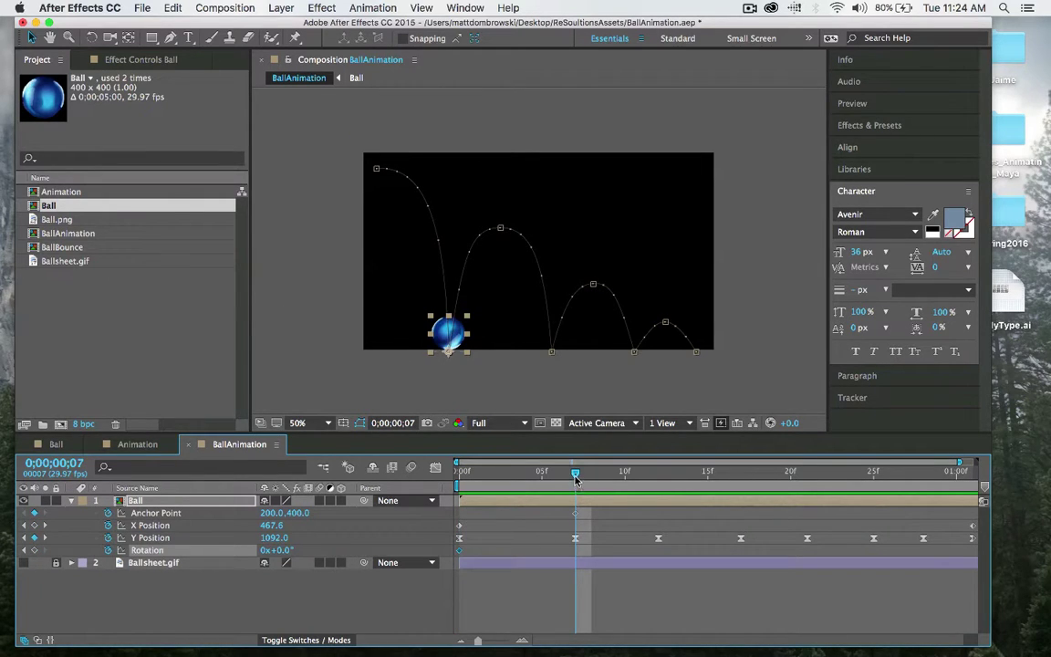
pyautogui.moveTo(576, 479); pyautogui.dragTo(566, 475)
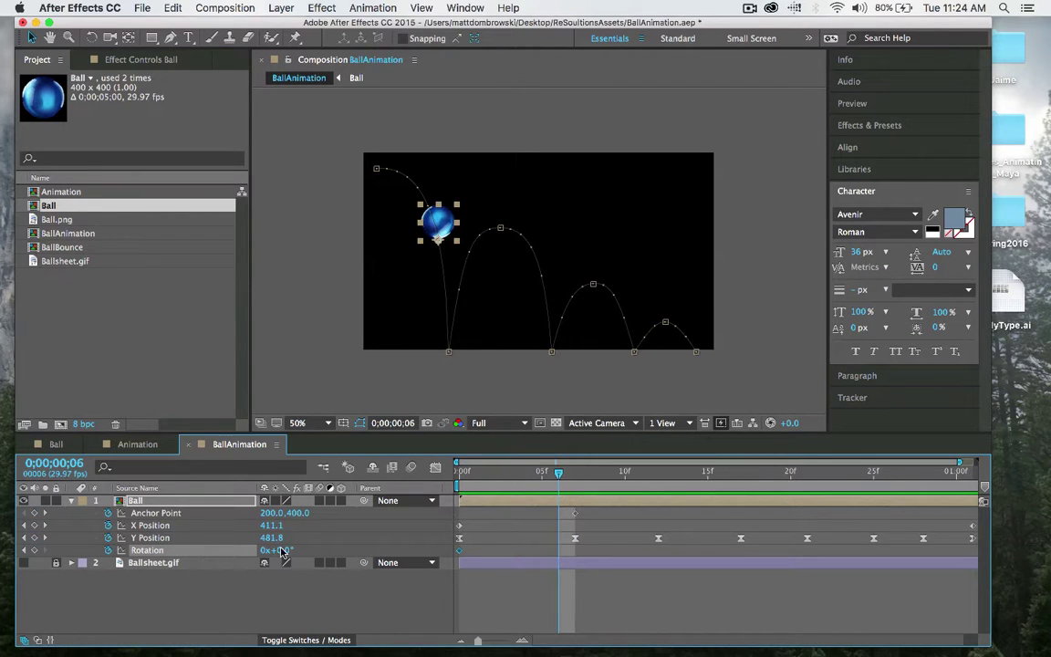
pyautogui.moveTo(281, 552); pyautogui.dragTo(245, 498)
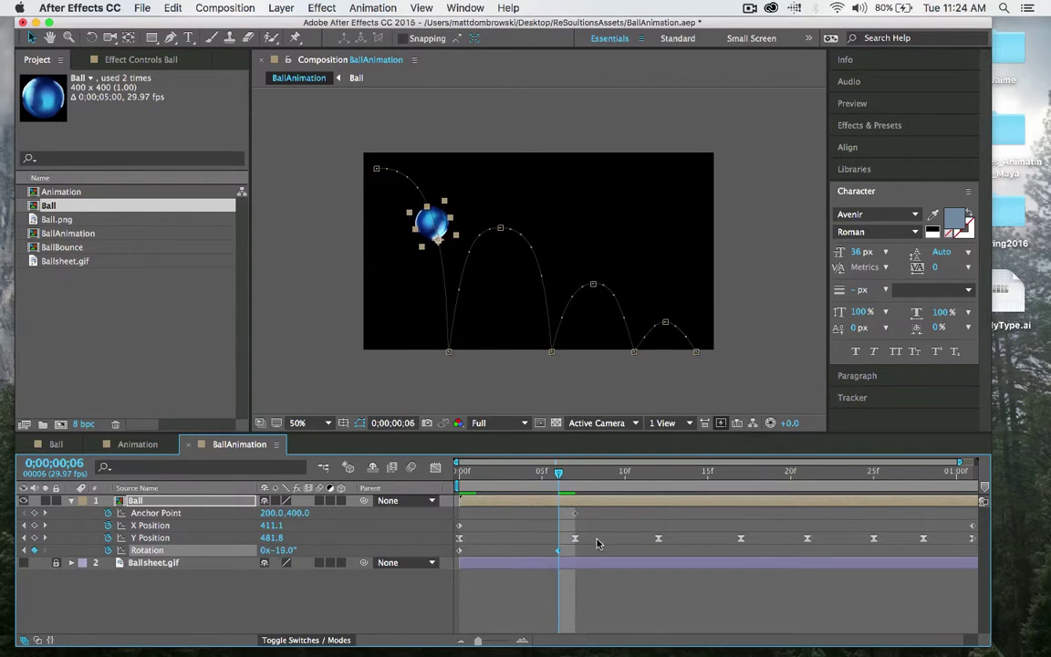
pyautogui.moveTo(567, 475); pyautogui.dragTo(575, 475)
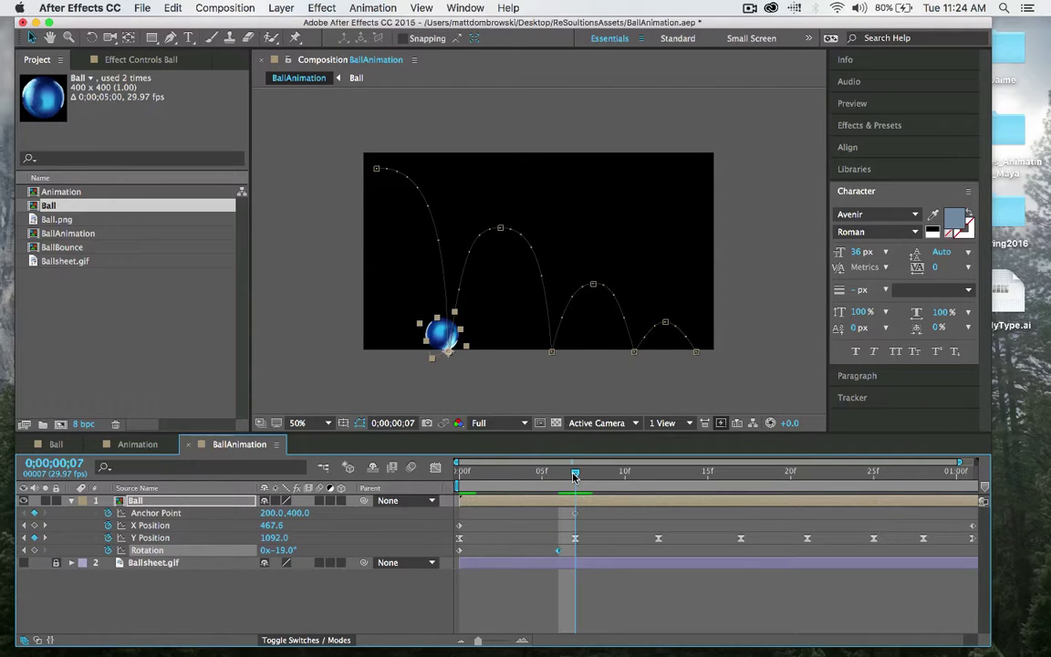
pyautogui.click(286, 550)
pyautogui.press('Return')
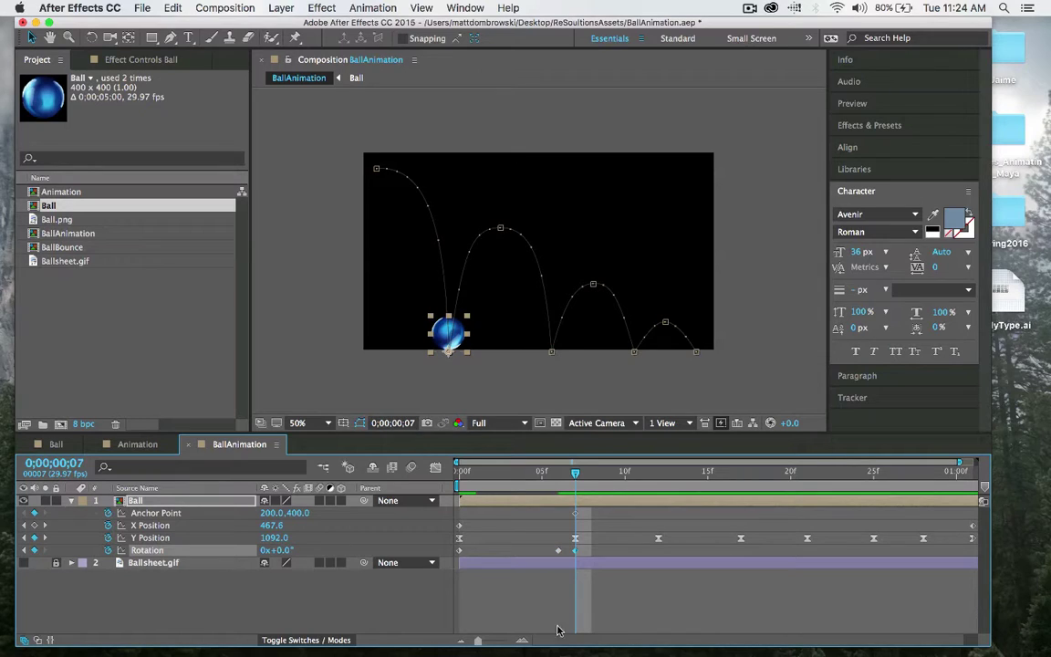
# Tilt the ball +19° just after the bounce and return it to 0° at frame 12
pyautogui.moveTo(574, 476)
pyautogui.mouseDown()
pyautogui.moveTo(500, 476)
pyautogui.moveTo(615, 476)
pyautogui.moveTo(574, 476)
pyautogui.moveTo(591, 476)
pyautogui.mouseUp()
pyautogui.moveTo(288, 552); pyautogui.dragTo(302, 553)
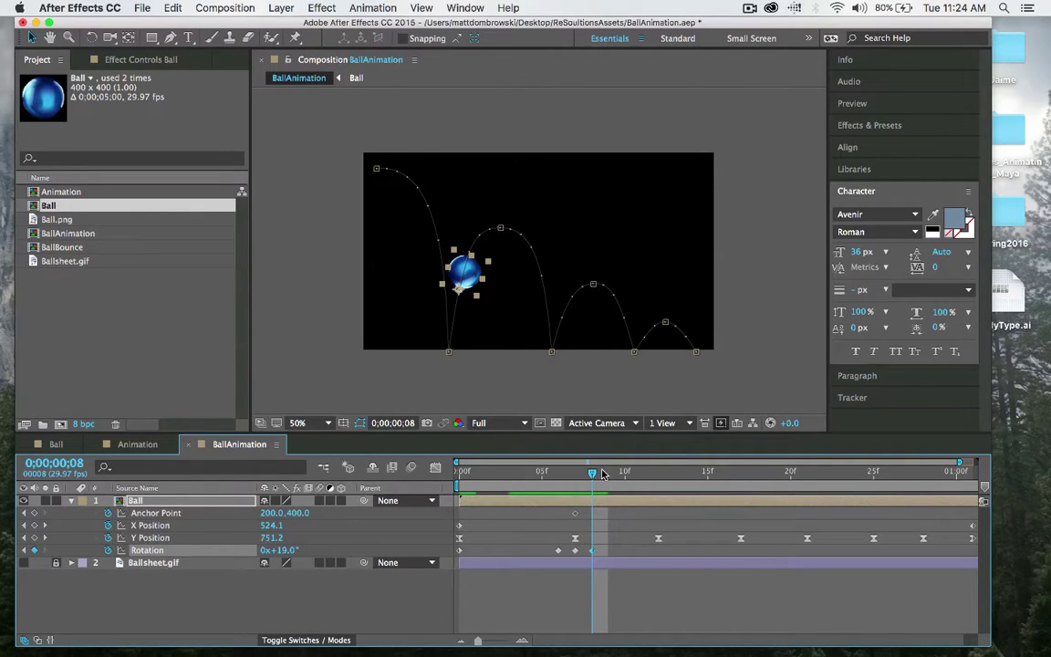
pyautogui.moveTo(604, 474); pyautogui.dragTo(658, 470)
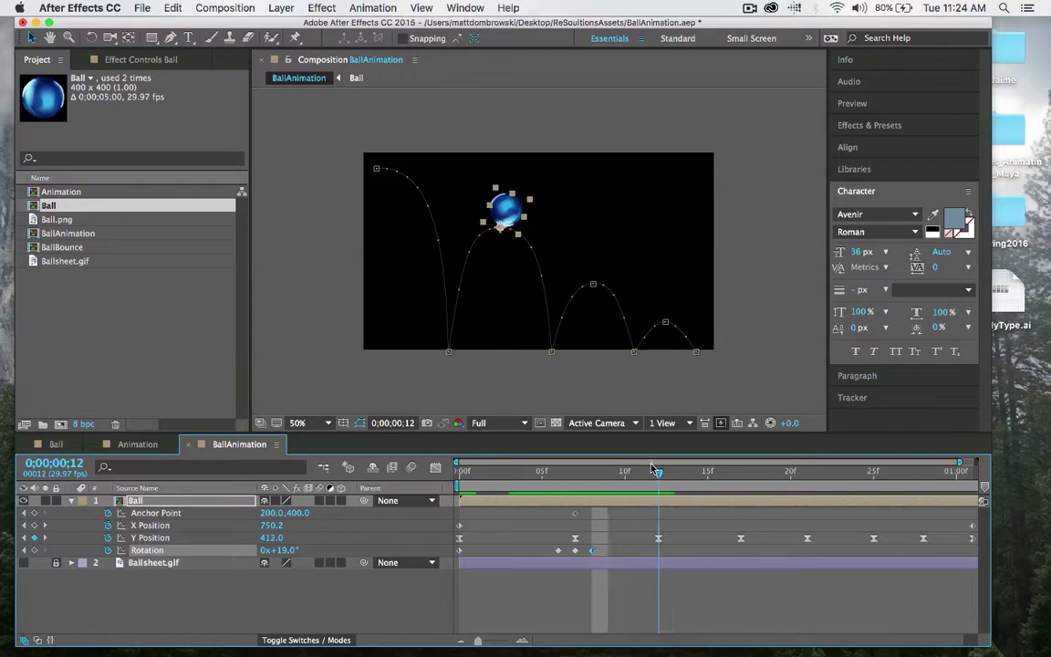
pyautogui.click(293, 551)
pyautogui.write('0')
pyautogui.press('Return')
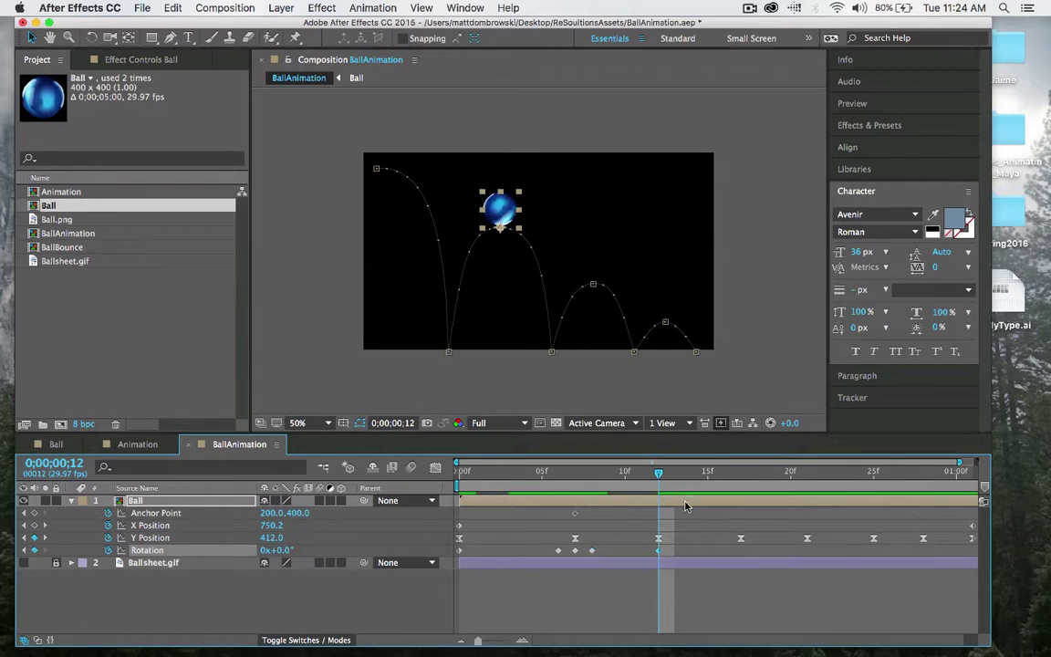
# Tilt the ball backward at frame 16 and set 0° rotation at the frame 17 landing
pyautogui.click(691, 473)
pyautogui.click(729, 482)
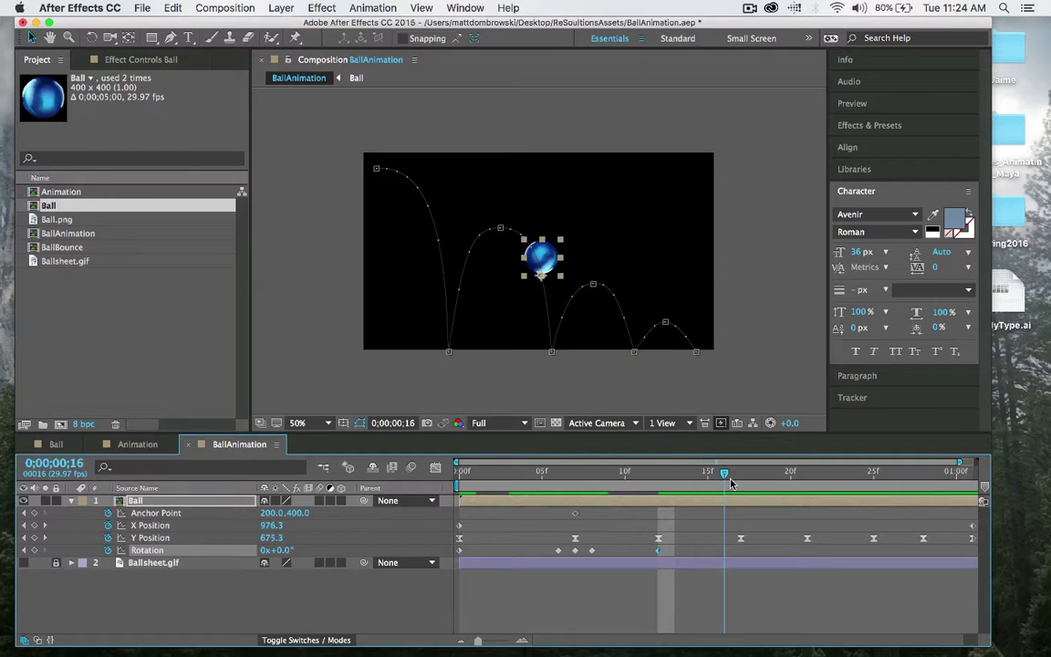
pyautogui.moveTo(732, 481)
pyautogui.mouseDown()
pyautogui.moveTo(741, 481)
pyautogui.moveTo(725, 481)
pyautogui.mouseUp()
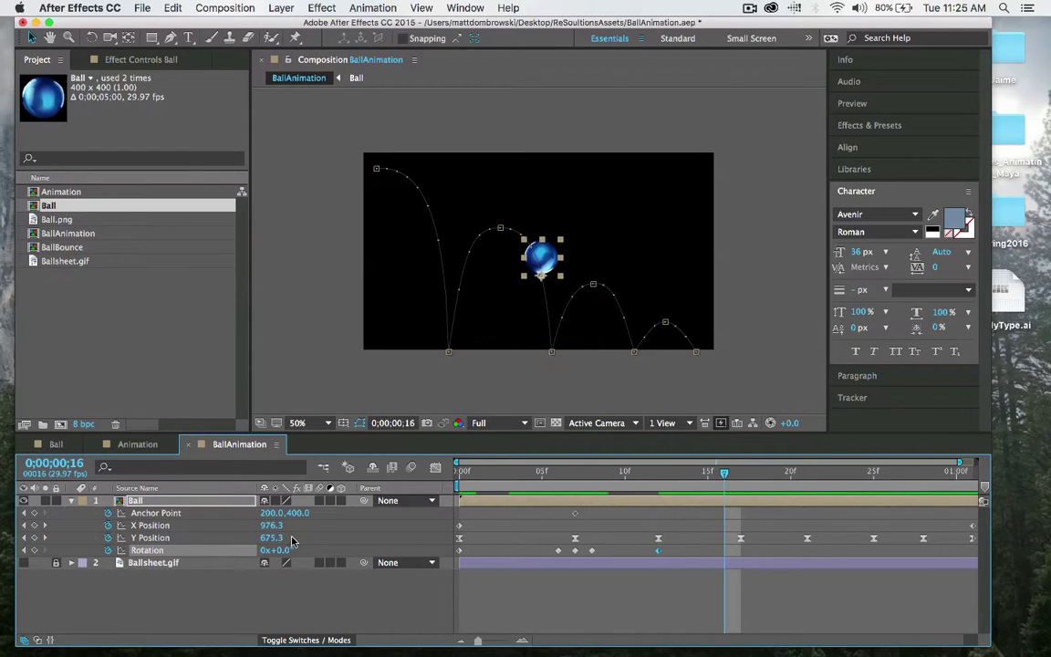
pyautogui.moveTo(287, 545); pyautogui.dragTo(254, 545)
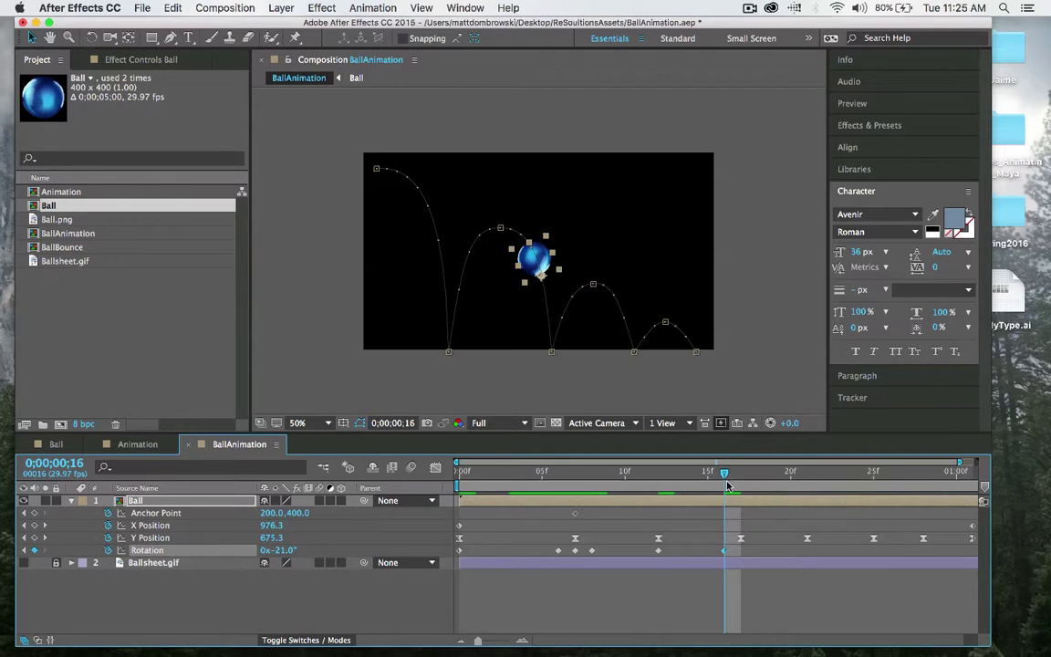
pyautogui.moveTo(730, 481); pyautogui.dragTo(741, 481)
pyautogui.click(282, 551)
pyautogui.write('0')
pyautogui.press('Return')
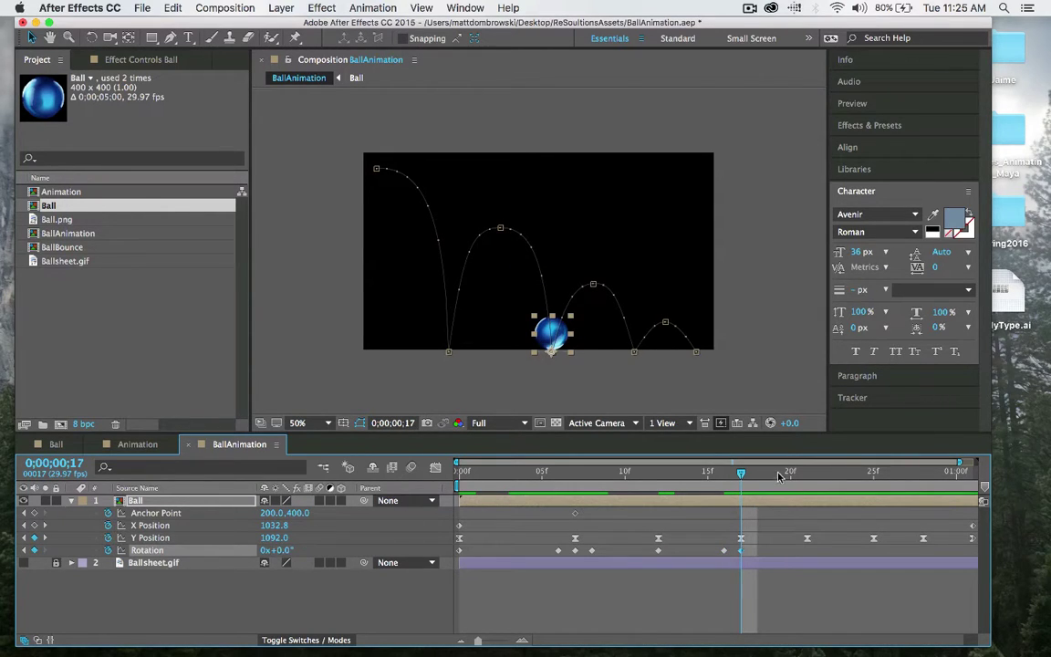
# Add a Rotation keyframe at frame 21 and tilt the ball forward about 24° at frame 20
pyautogui.moveTo(778, 476); pyautogui.dragTo(807, 474)
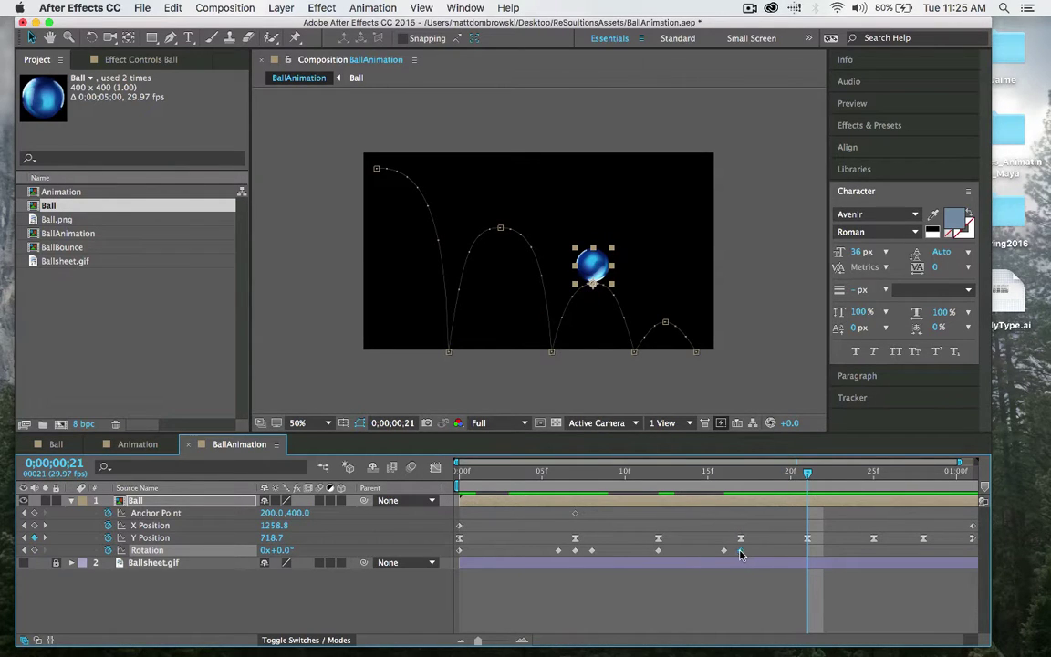
pyautogui.hotkey('ctrl', 'c')
pyautogui.hotkey('ctrl', 'v')
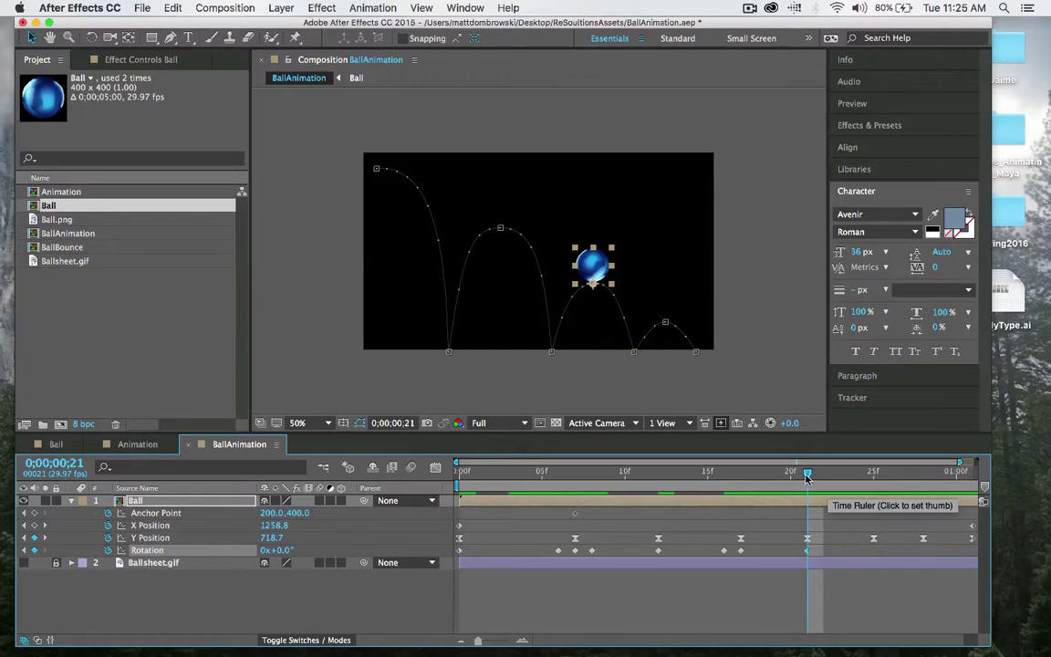
pyautogui.moveTo(807, 538); pyautogui.dragTo(790, 538)
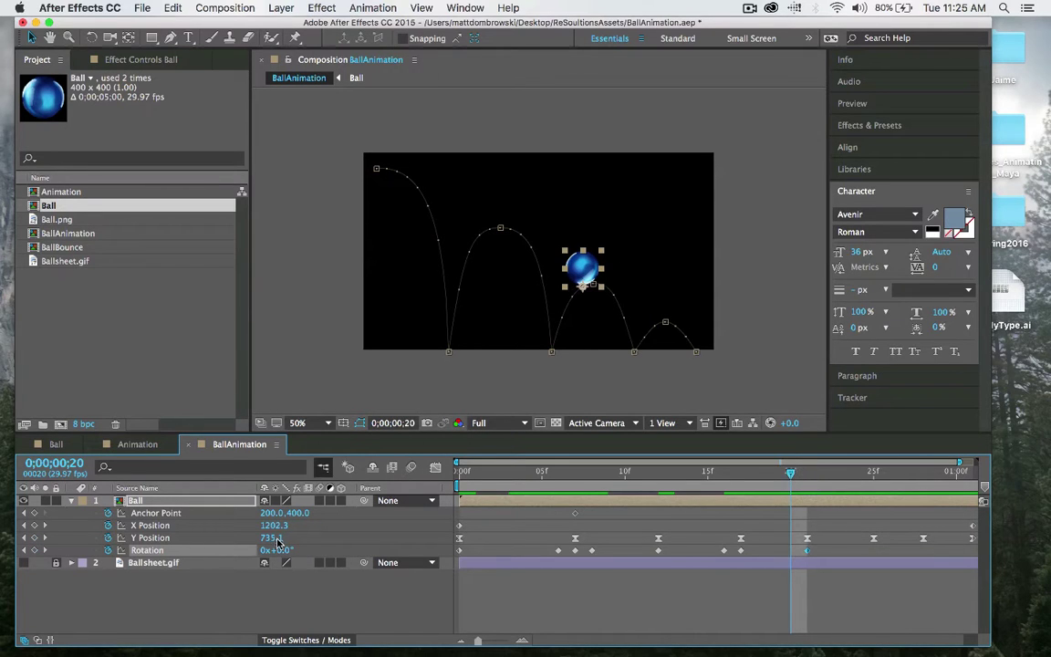
pyautogui.moveTo(270, 550); pyautogui.dragTo(290, 549)
pyautogui.moveTo(789, 476); pyautogui.dragTo(873, 504)
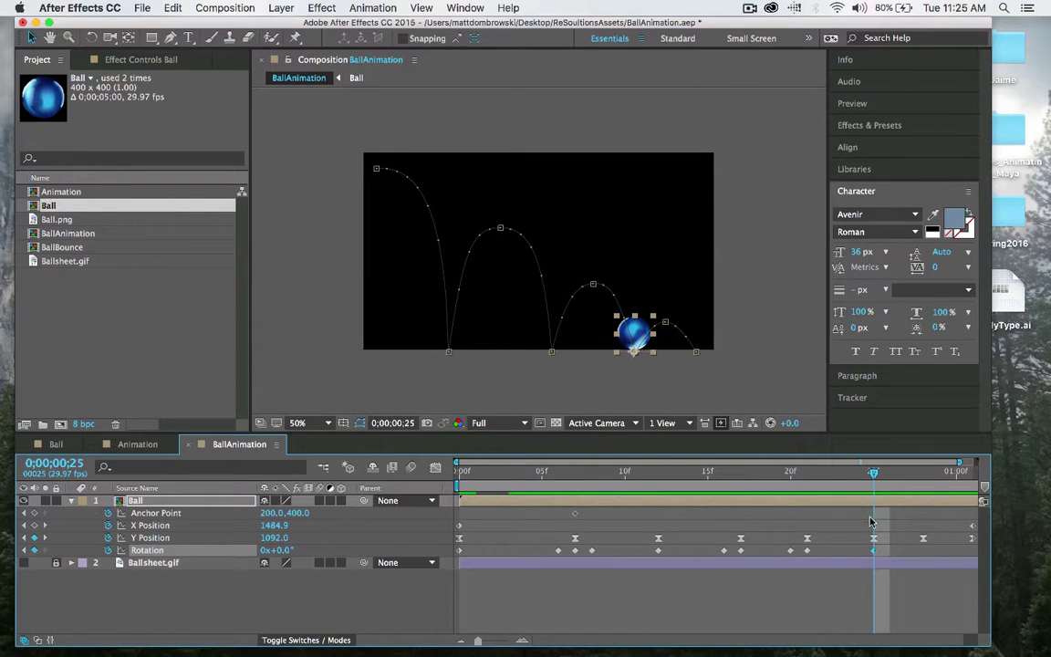
# Key tilts of -20° at frame 24, 15° at frame 27, and -13° near the final bounce
pyautogui.press('pageup')
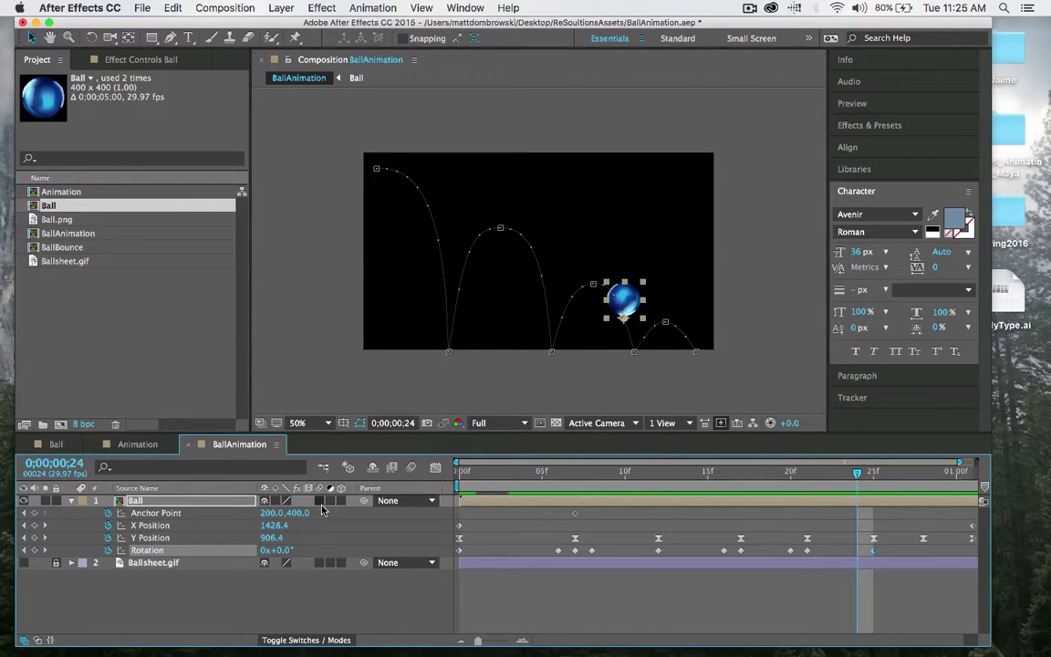
pyautogui.moveTo(270, 550); pyautogui.dragTo(273, 554)
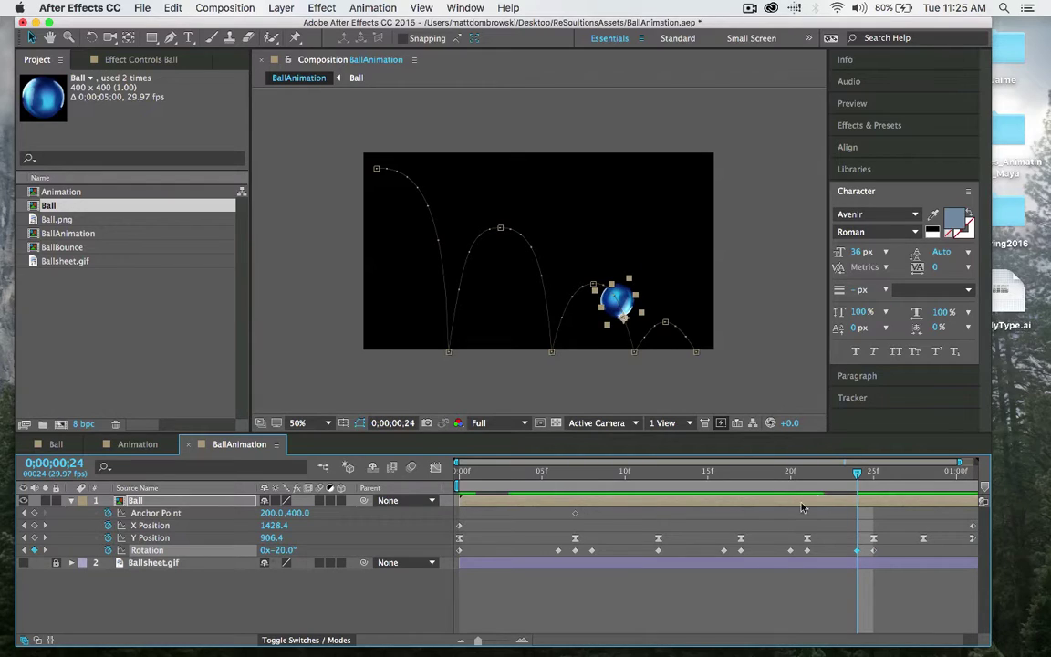
pyautogui.click(874, 475)
pyautogui.moveTo(874, 475); pyautogui.dragTo(906, 475)
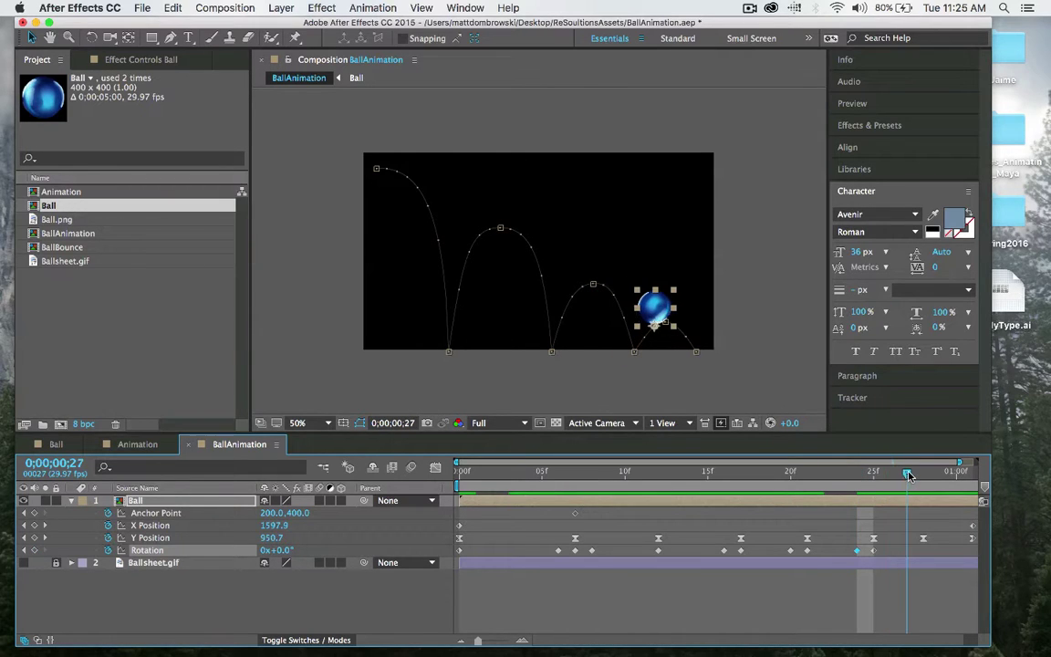
pyautogui.moveTo(285, 554); pyautogui.dragTo(294, 554)
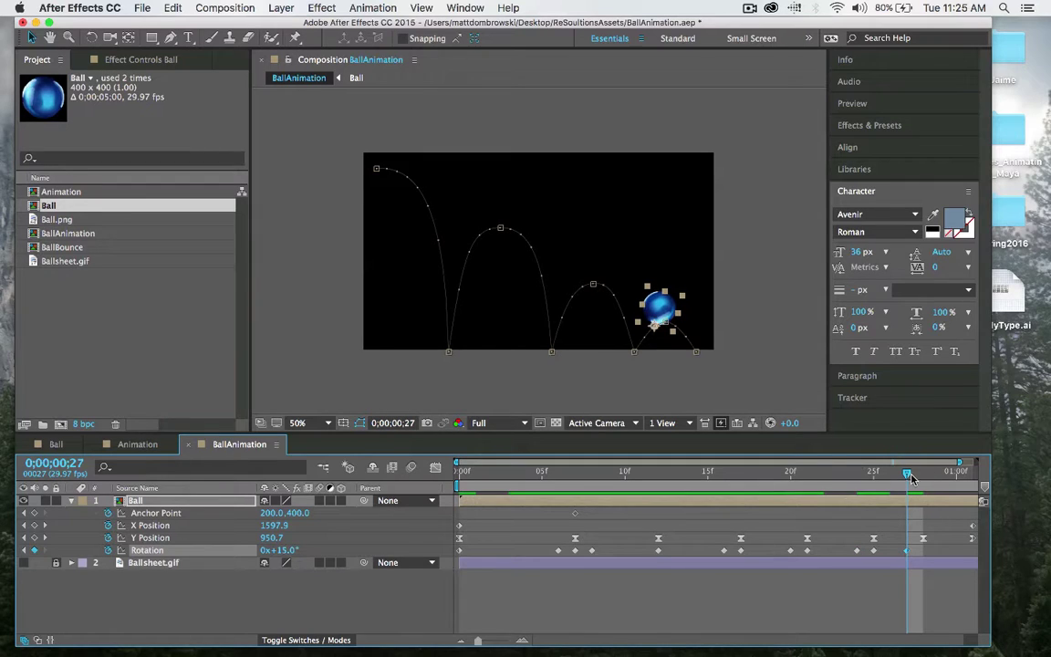
pyautogui.moveTo(912, 475); pyautogui.dragTo(978, 481)
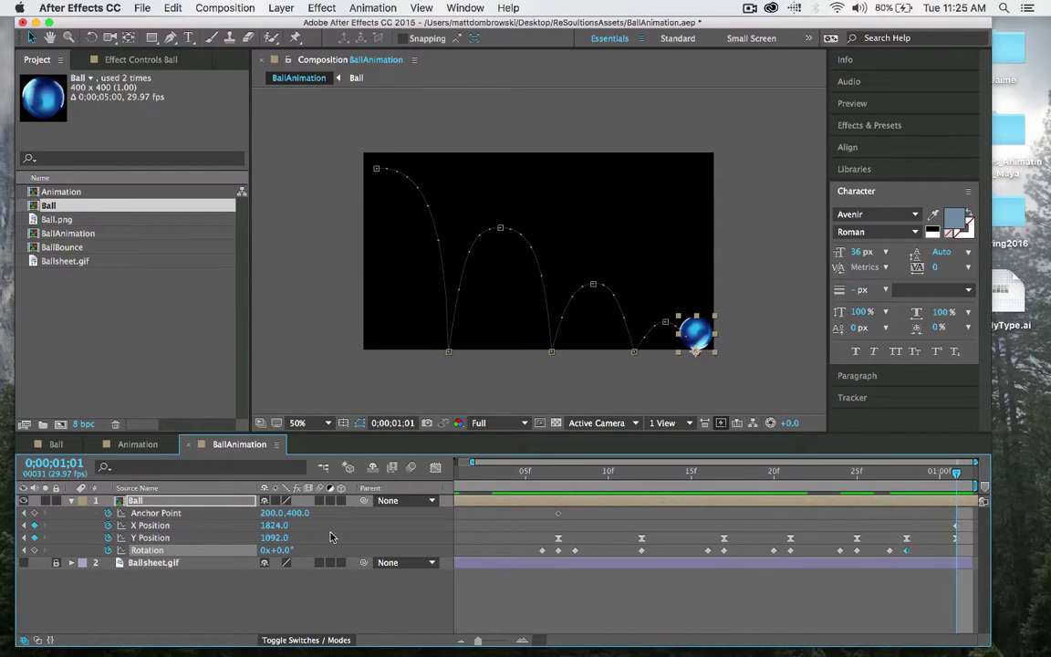
pyautogui.moveTo(286, 554); pyautogui.dragTo(270, 553)
# Return to the start, zoom out the timeline, and preview the rocking bounce
pyautogui.moveTo(951, 482); pyautogui.dragTo(436, 581)
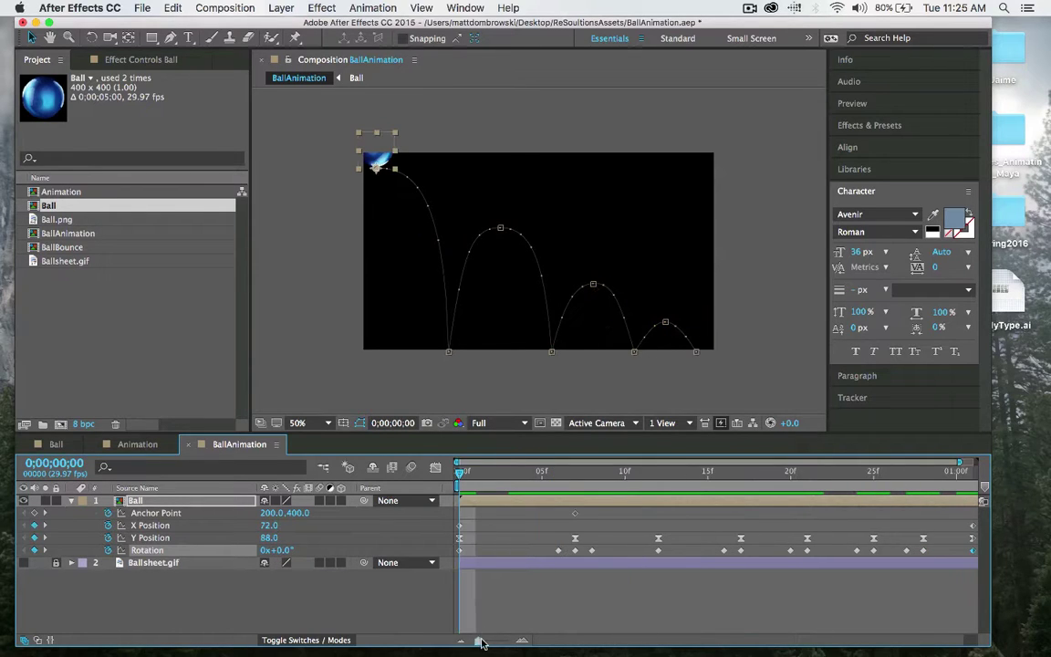
pyautogui.moveTo(481, 643); pyautogui.dragTo(436, 638)
pyautogui.press('space')
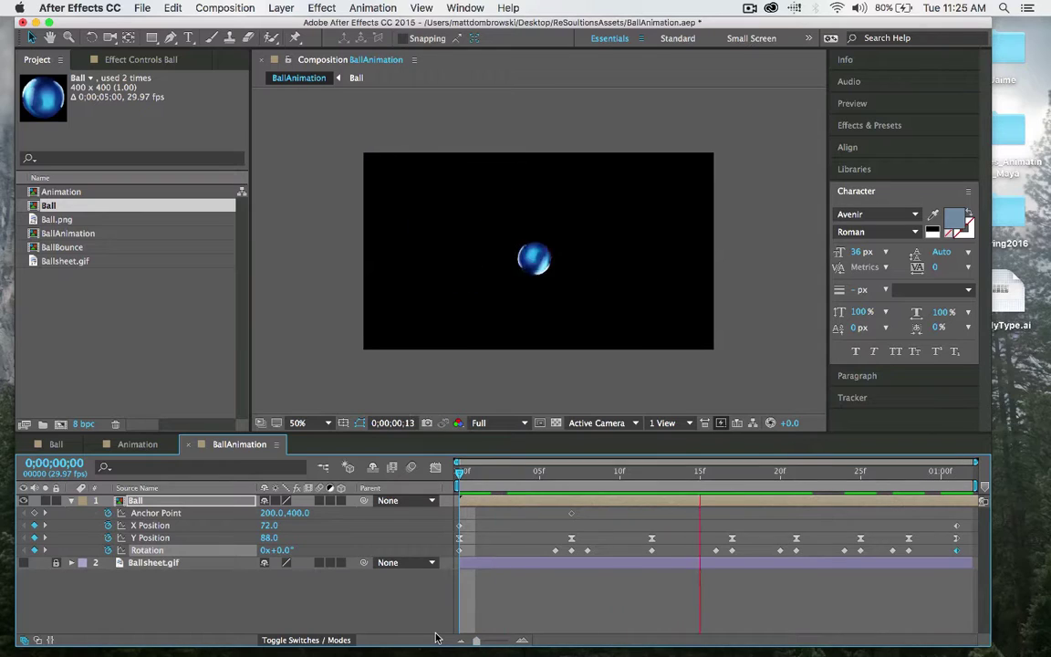
pyautogui.press('space')
pyautogui.press('space')
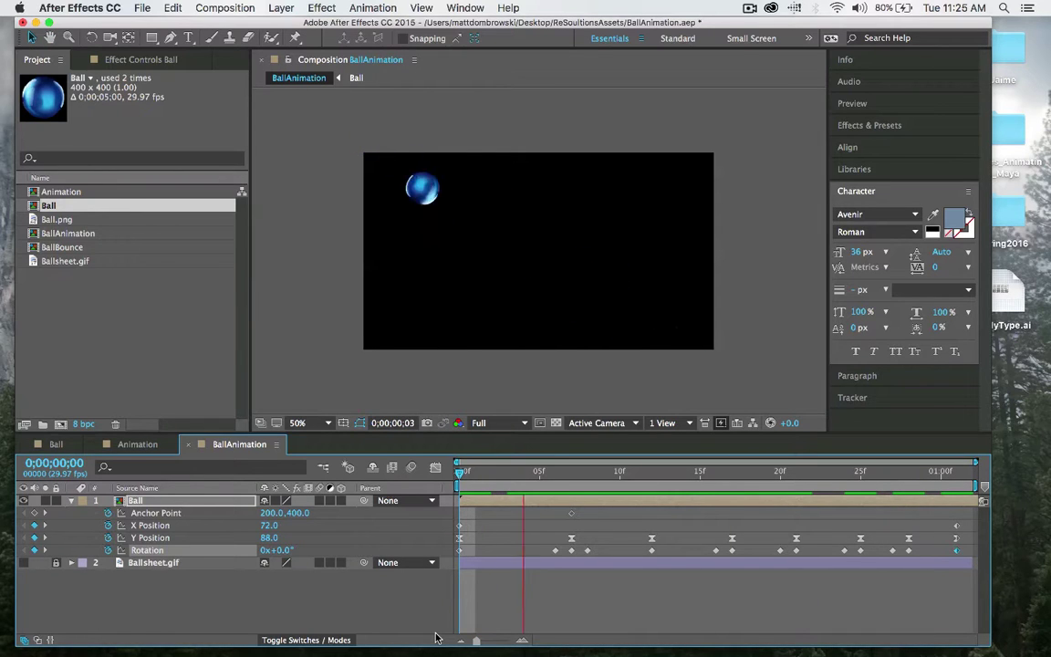
pyautogui.press('space')
pyautogui.press('space')
pyautogui.press('space')
pyautogui.press('k')
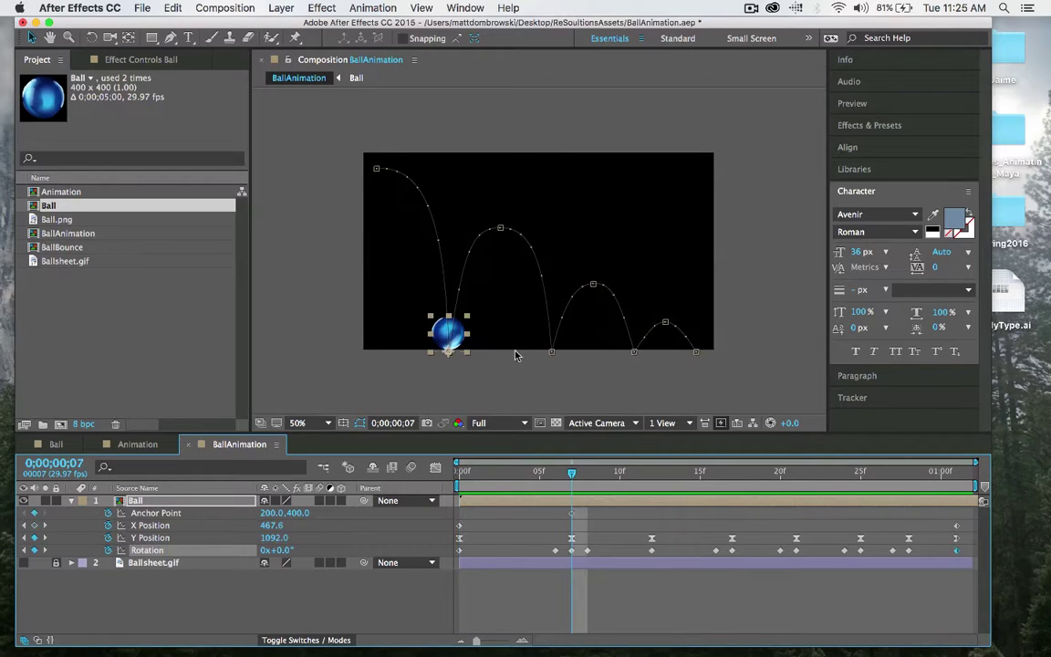
# In the Ball comp, key Rotation from 3x+220.6° at frame 0 to 0x+220.6° at frame 22
pyautogui.click(53, 444)
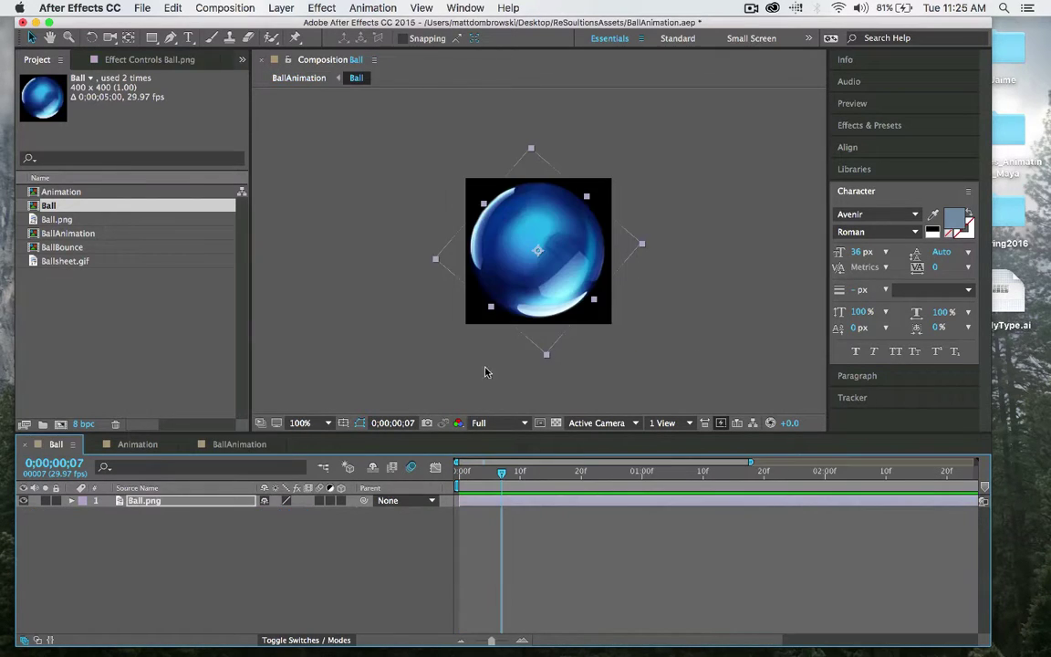
pyautogui.press('r')
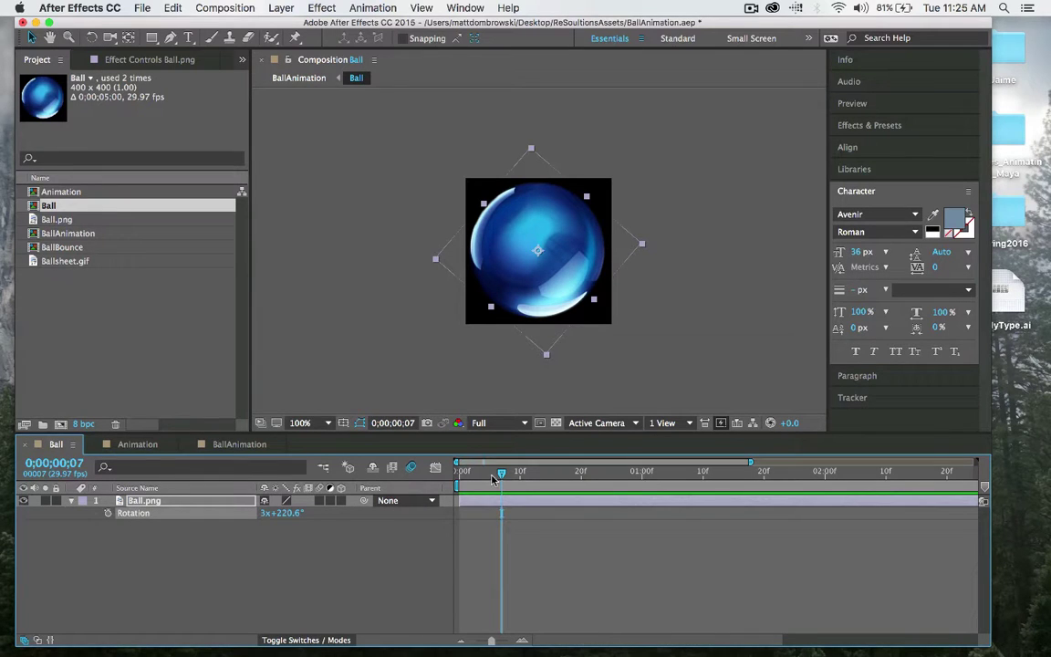
pyautogui.press('Home')
pyautogui.click(108, 513)
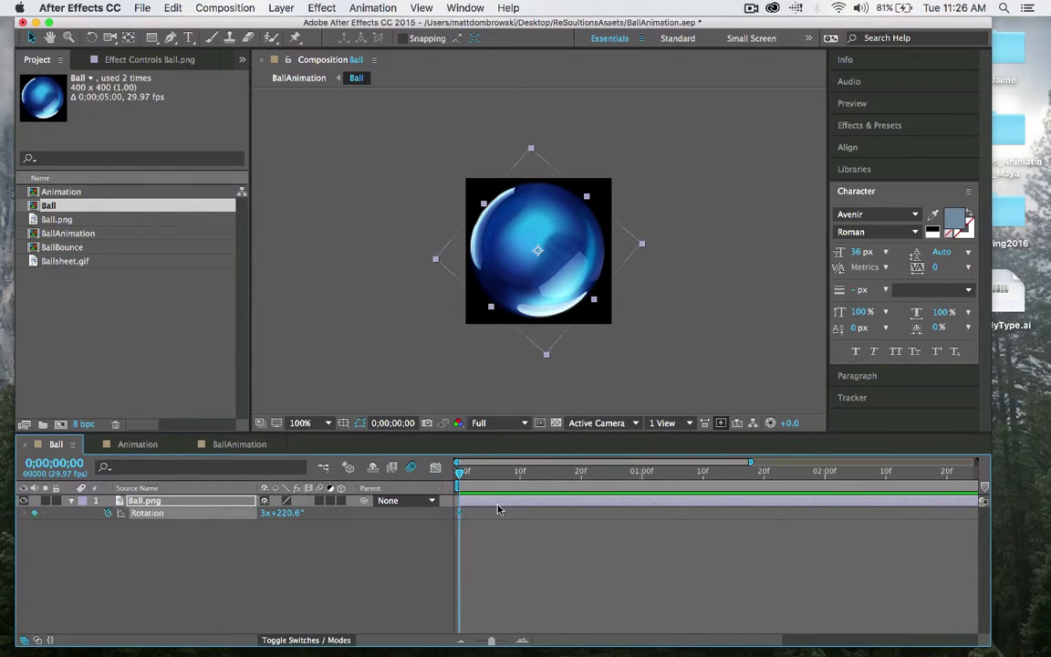
pyautogui.press('space')
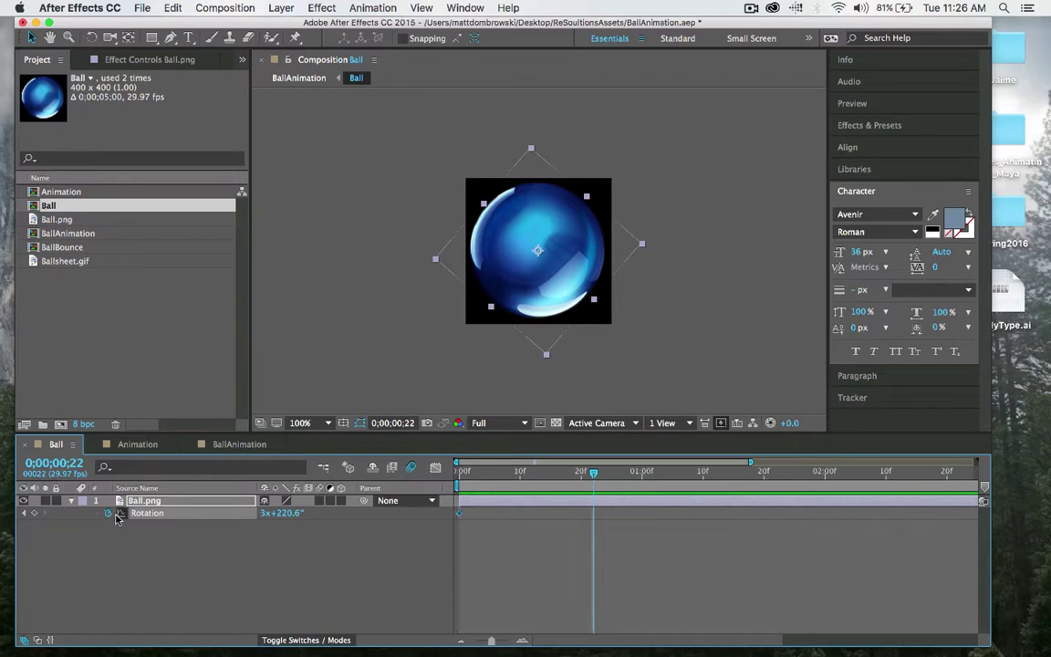
pyautogui.click(264, 515)
pyautogui.press('Return')
# Preview the spinning ball in the BallAnimation composition
pyautogui.moveTo(517, 477); pyautogui.dragTo(459, 474)
pyautogui.click(237, 444)
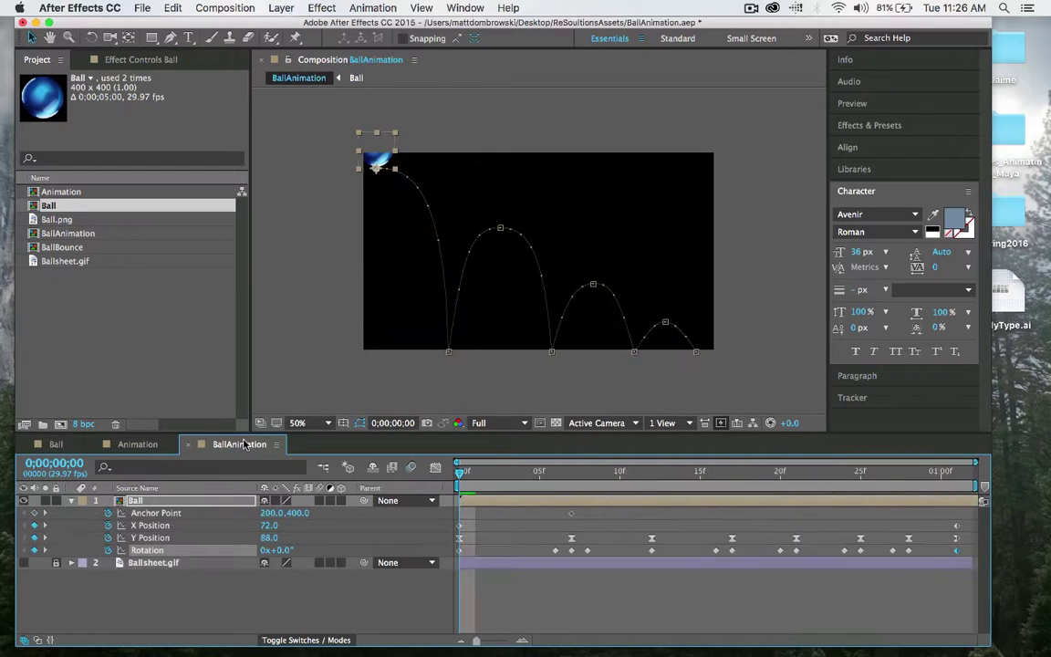
pyautogui.press('space')
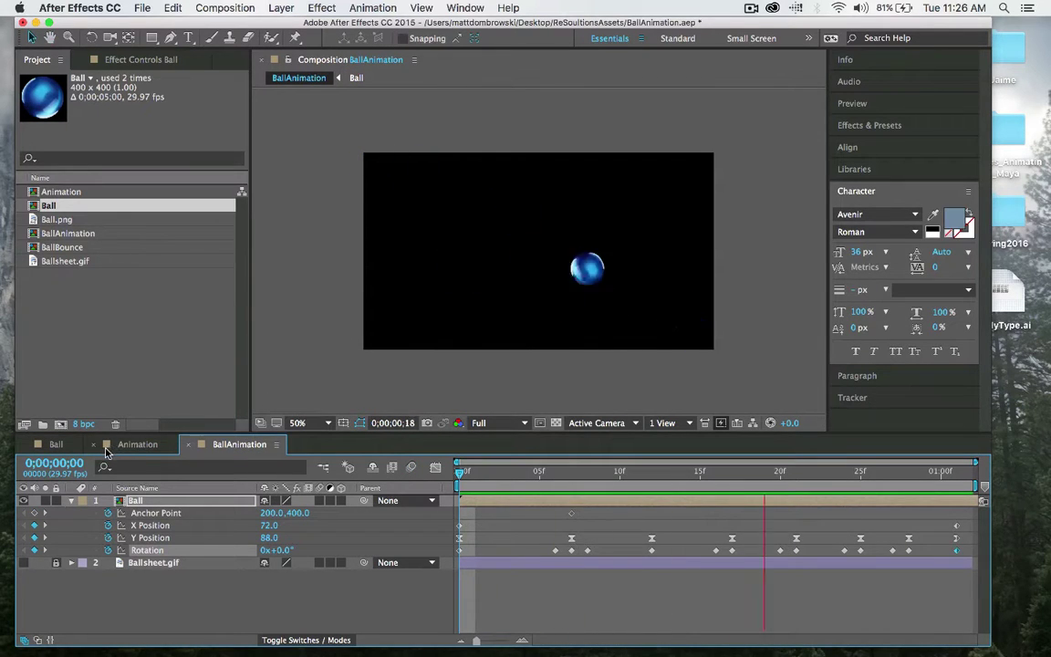
pyautogui.press('space')
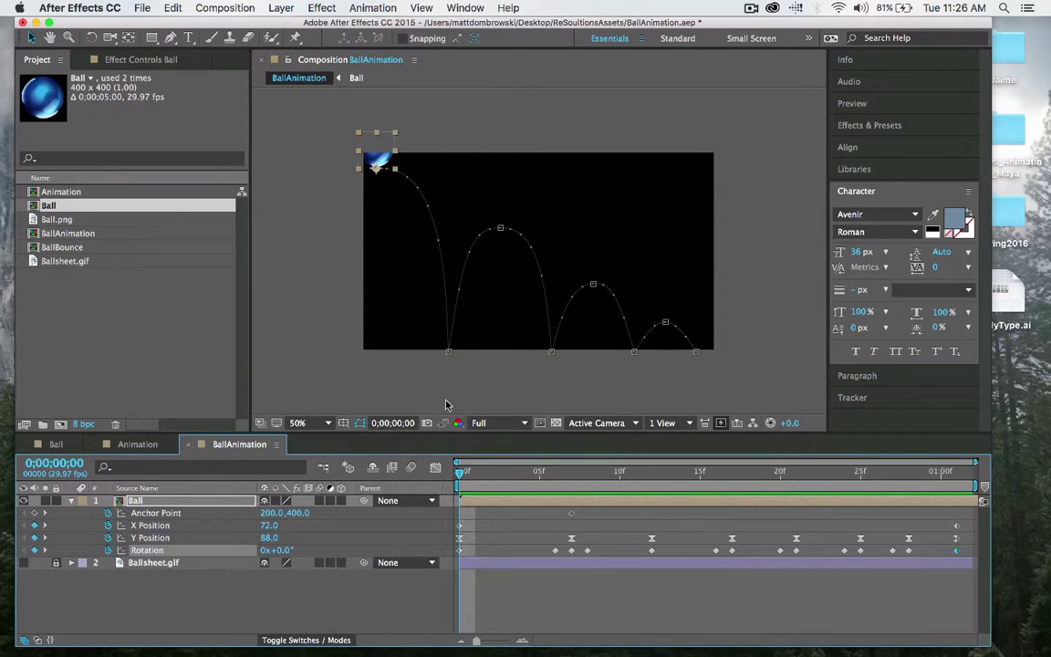
pyautogui.click(55, 444)
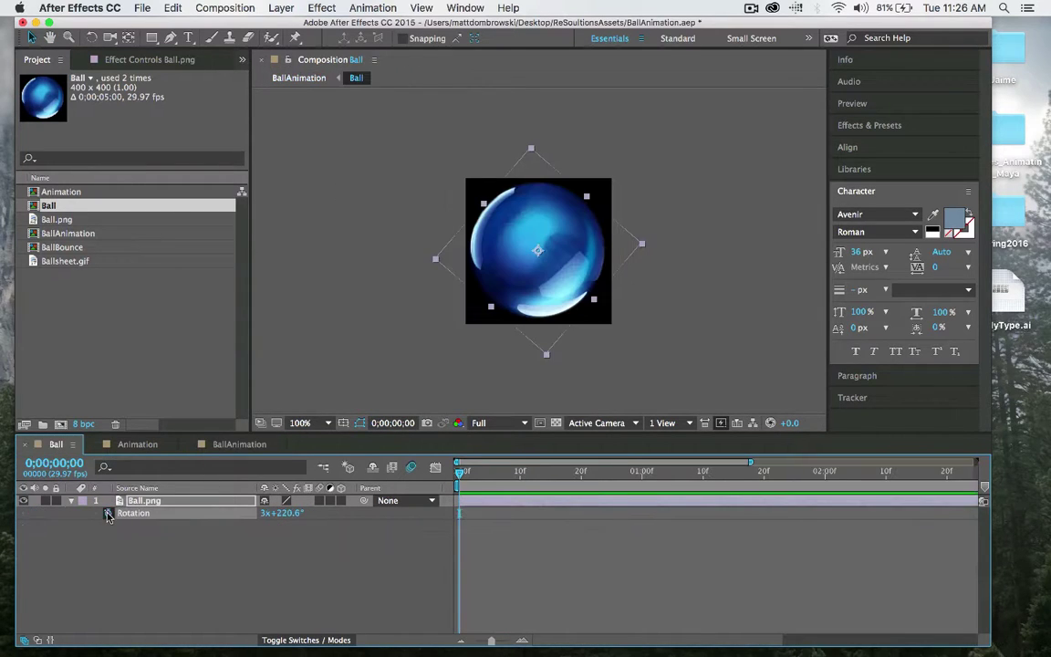
pyautogui.click(237, 445)
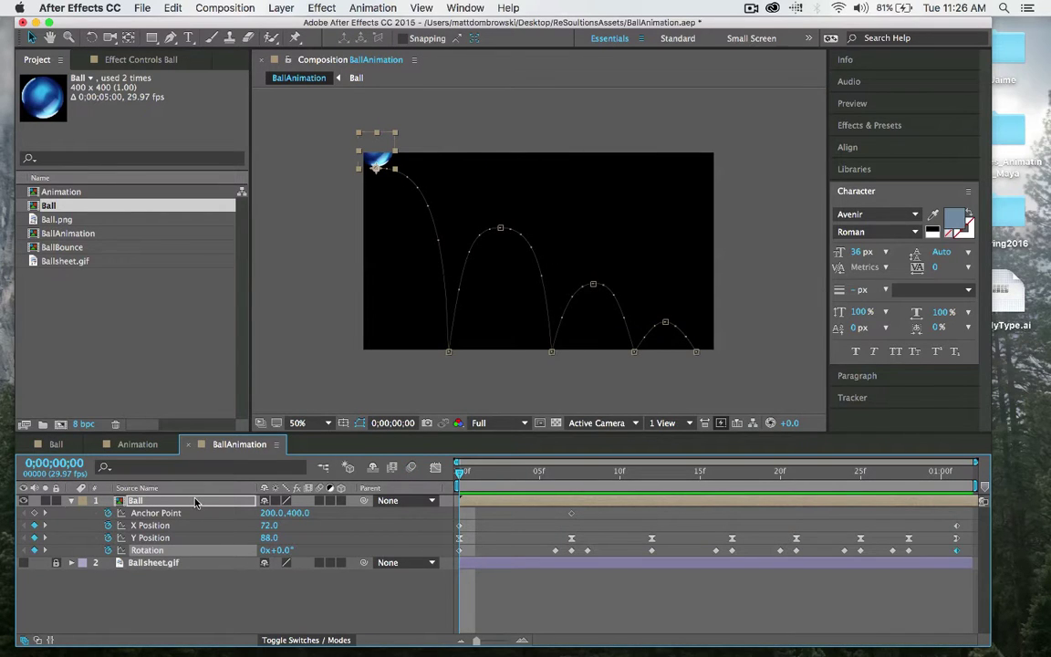
# Key the ball's Scale at frames 0, 12 and 21
pyautogui.press('s')
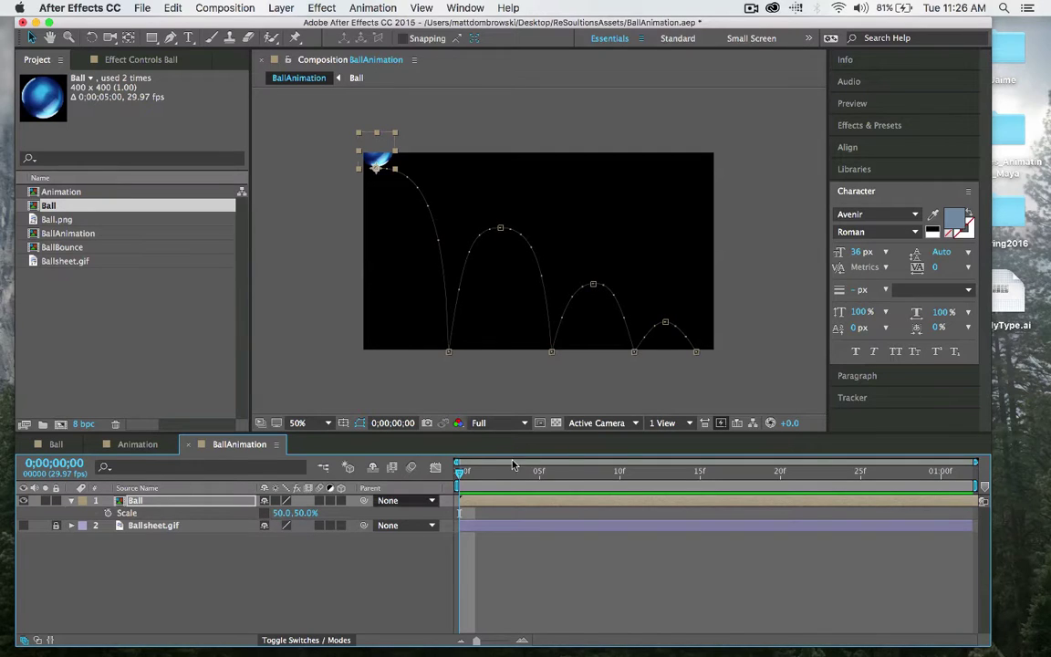
pyautogui.moveTo(465, 479); pyautogui.dragTo(655, 470)
pyautogui.click(108, 513)
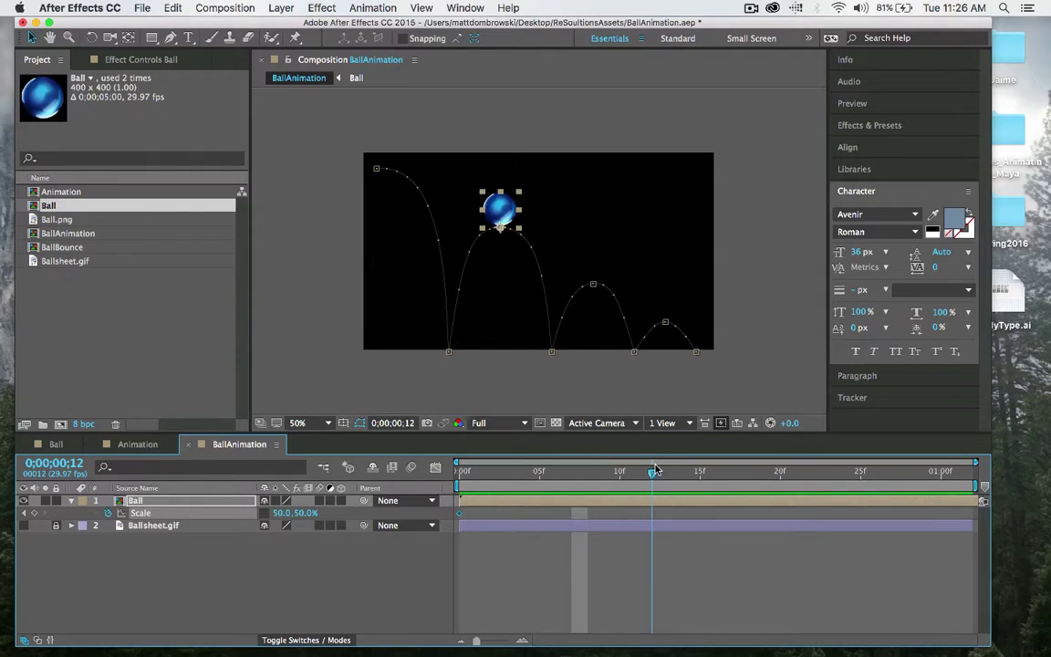
pyautogui.click(34, 512)
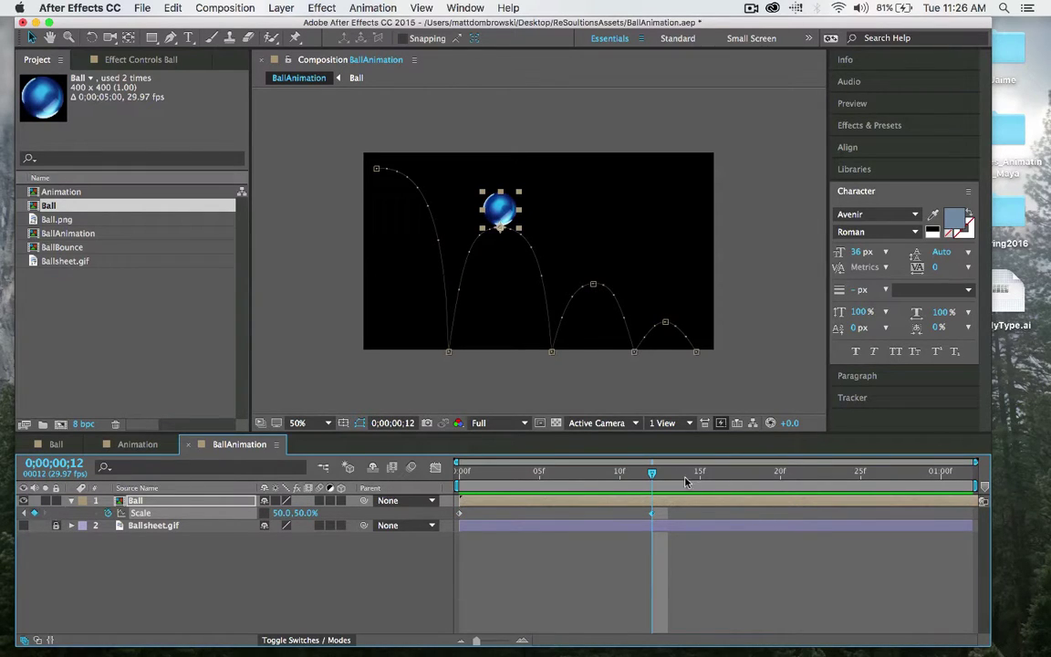
pyautogui.moveTo(687, 475); pyautogui.dragTo(795, 479)
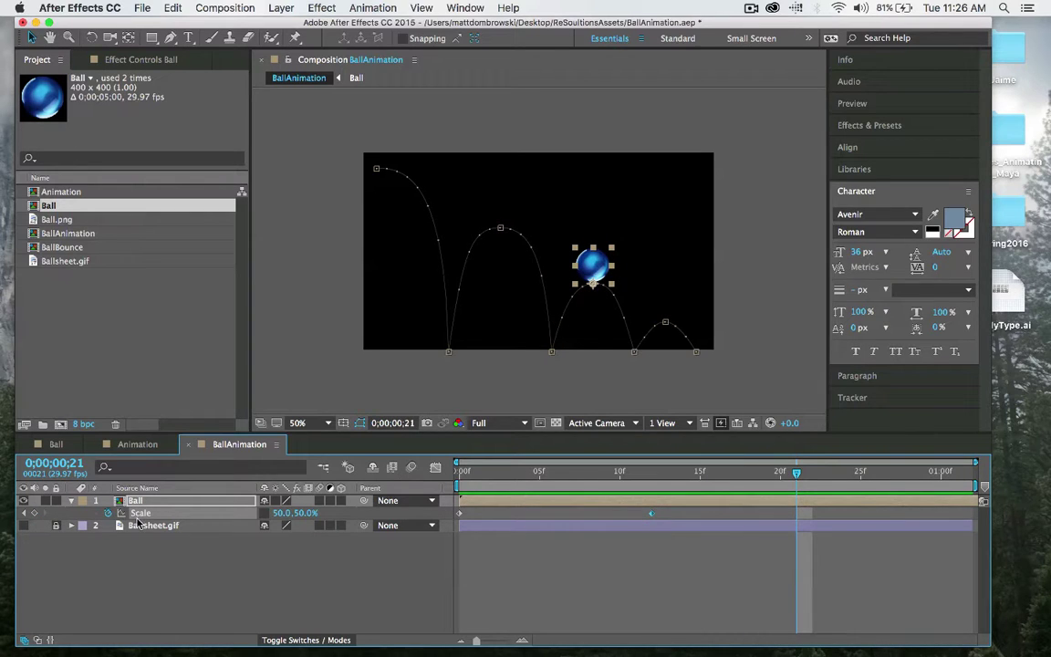
pyautogui.click(35, 512)
# Add Scale keyframes at frame 28 and 0;00;01;01, then return to the start
pyautogui.moveTo(878, 475); pyautogui.dragTo(909, 472)
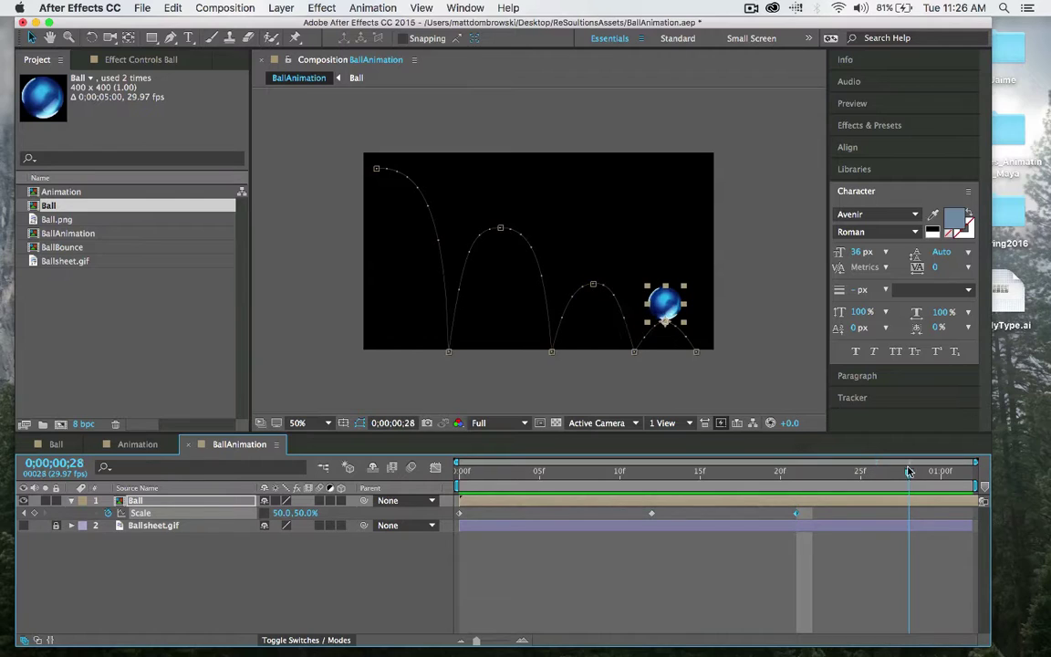
pyautogui.click(34, 513)
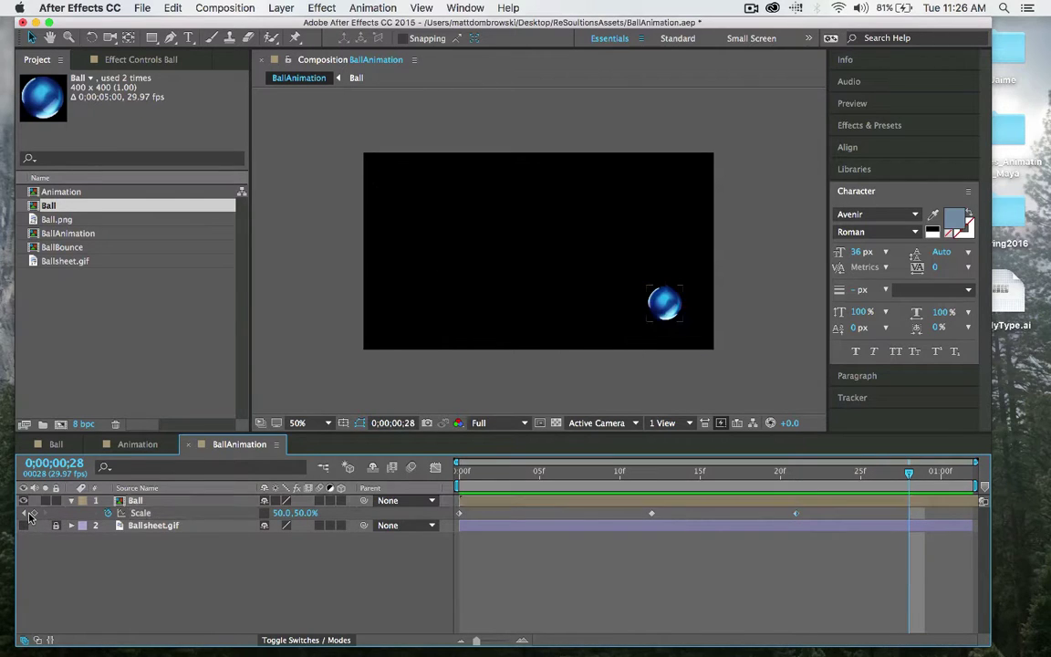
pyautogui.press('pagedown')
pyautogui.click(958, 474)
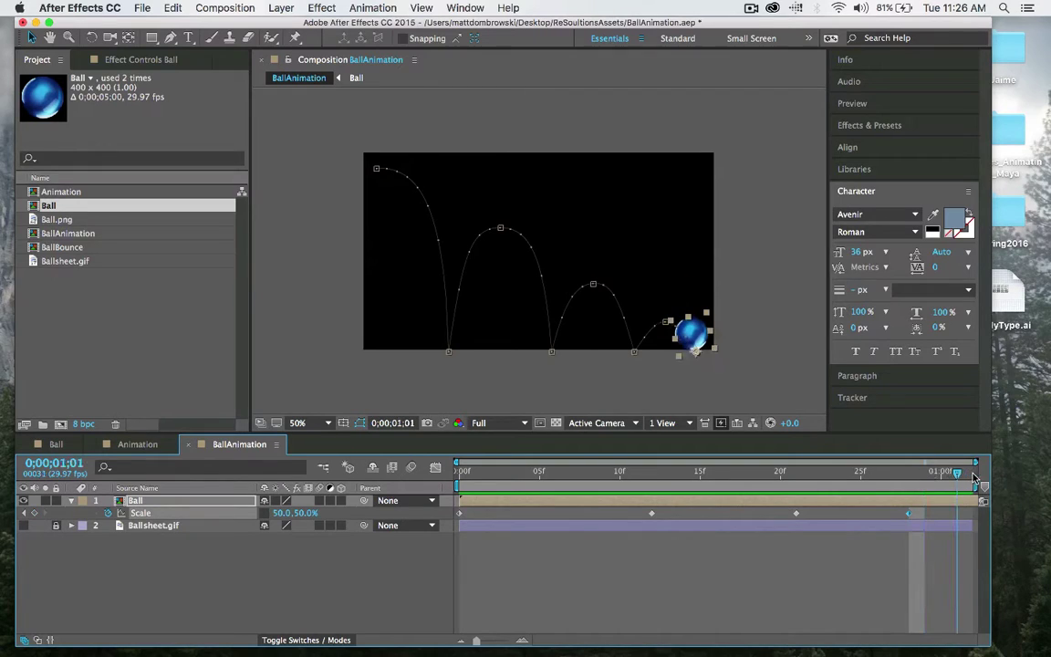
pyautogui.click(34, 513)
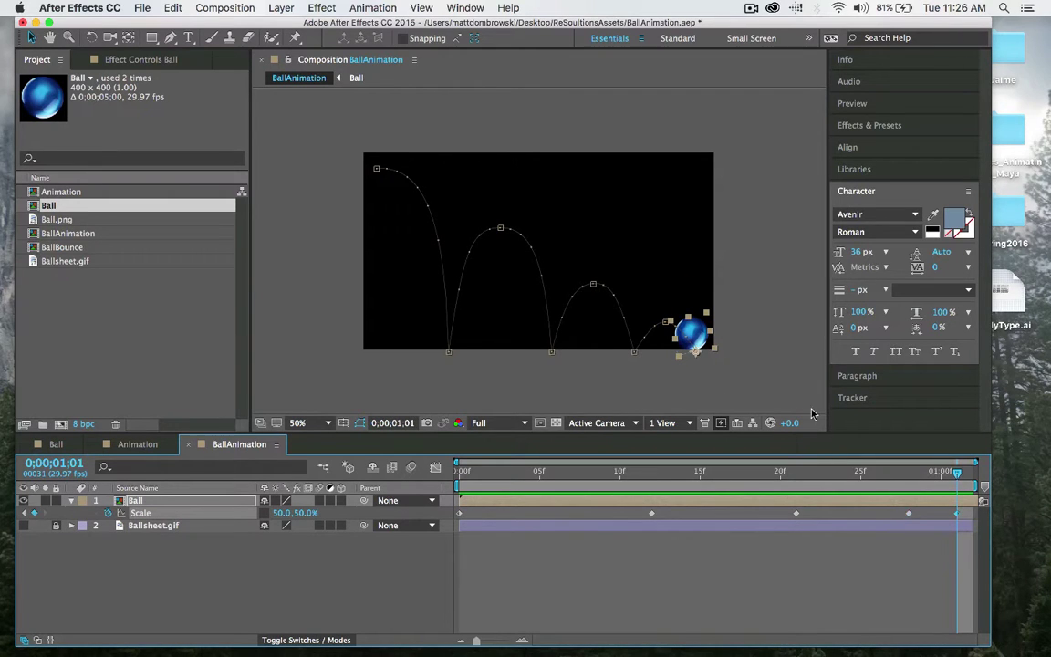
pyautogui.moveTo(833, 473); pyautogui.dragTo(539, 492)
# Key Scale at frame 5 and squash the ball to 47.7, 28.1% at frame 7
pyautogui.moveTo(281, 514); pyautogui.dragTo(330, 516)
pyautogui.moveTo(542, 486); pyautogui.dragTo(572, 473)
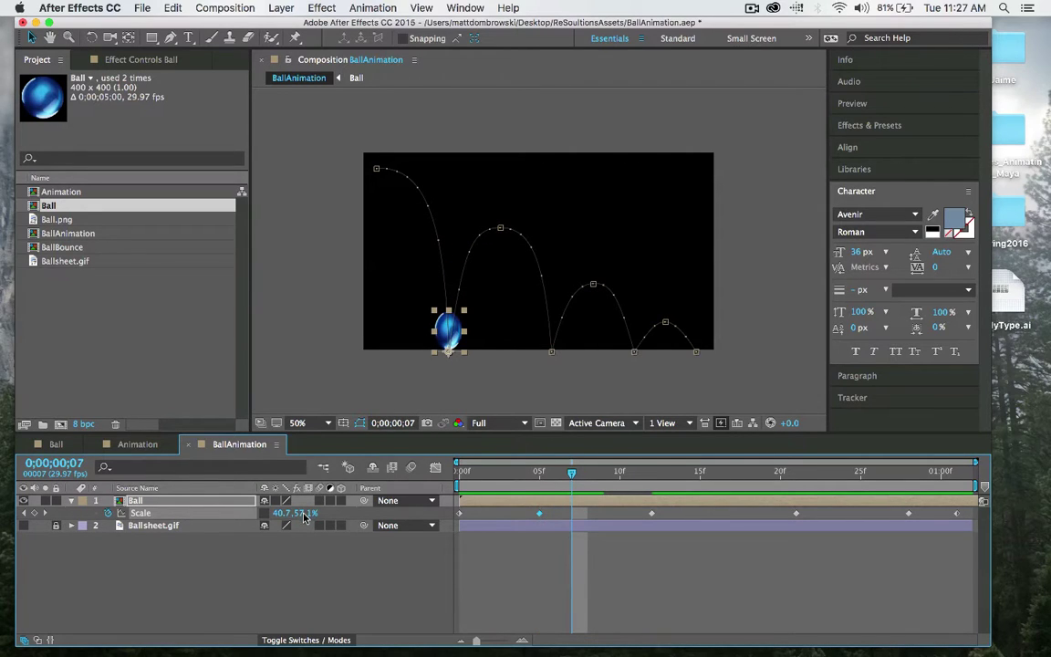
pyautogui.moveTo(305, 518)
pyautogui.mouseDown()
pyautogui.moveTo(274, 516)
pyautogui.moveTo(296, 512)
pyautogui.mouseUp()
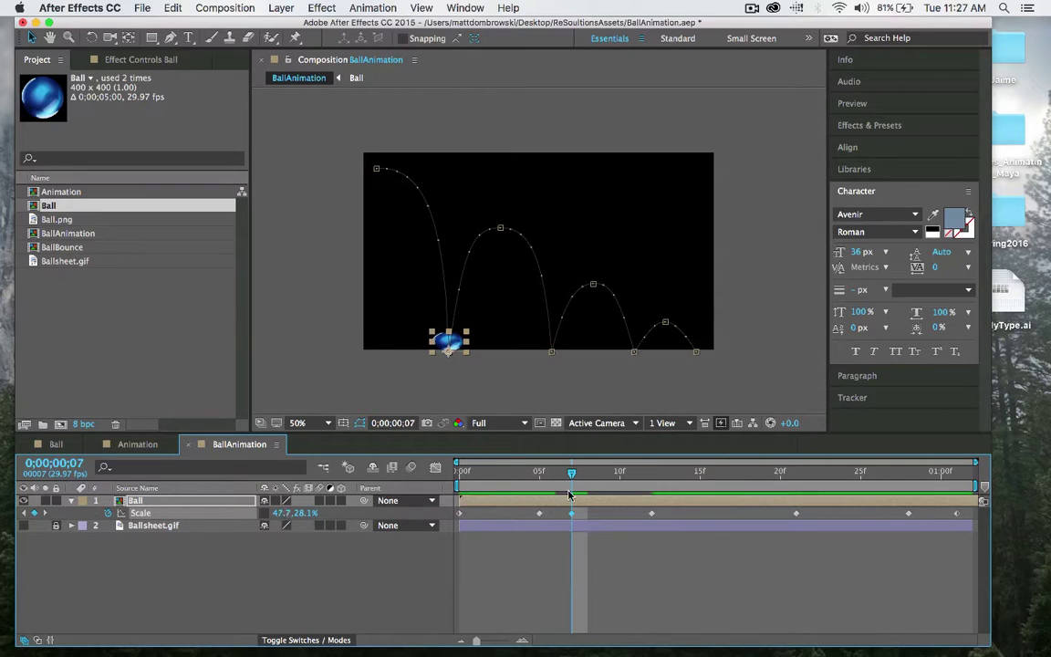
pyautogui.moveTo(572, 481)
pyautogui.mouseDown()
pyautogui.moveTo(471, 475)
pyautogui.moveTo(588, 474)
pyautogui.moveTo(570, 476)
pyautogui.mouseUp()
pyautogui.click(547, 516)
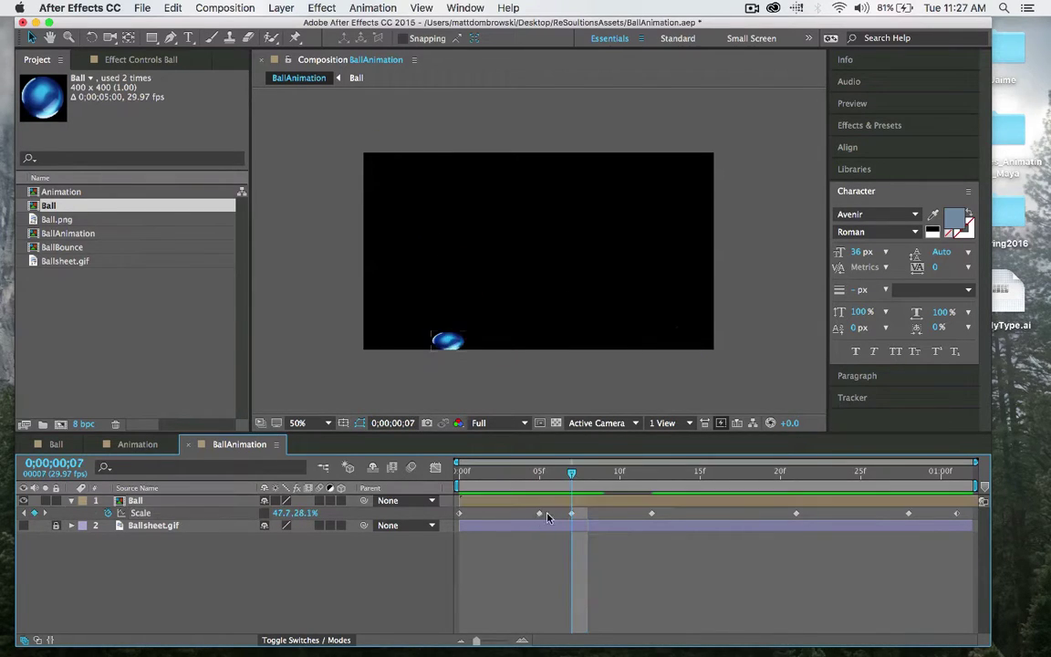
pyautogui.click(541, 518)
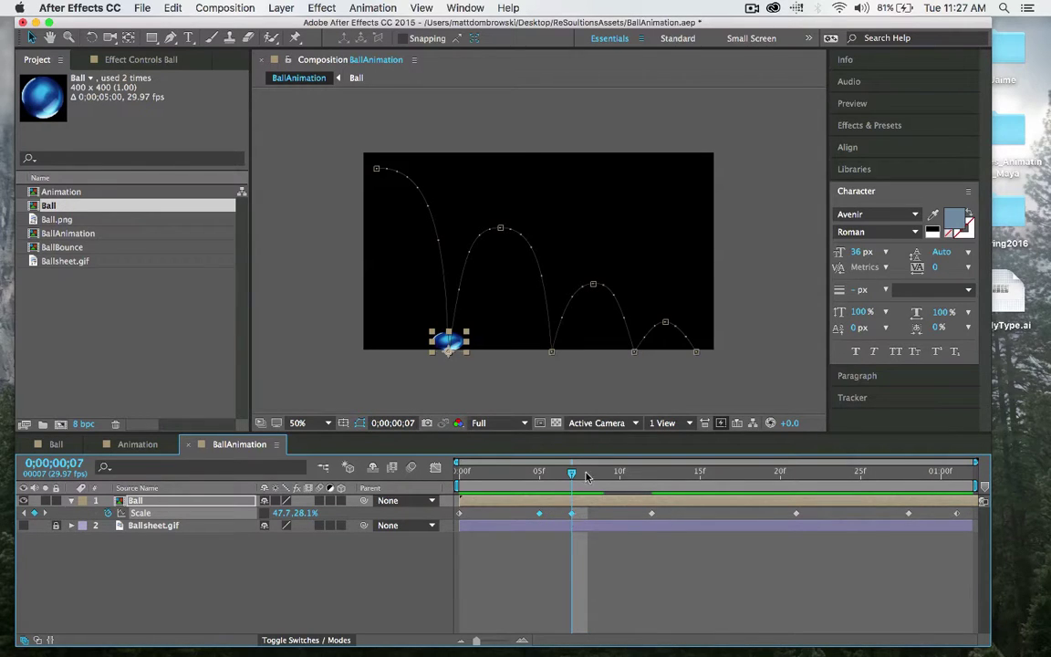
# Paste the copied stretch Scale keyframes at frames 12, 8 and 15
pyautogui.moveTo(601, 474); pyautogui.dragTo(572, 514)
pyautogui.press('super+v')
pyautogui.click(540, 471)
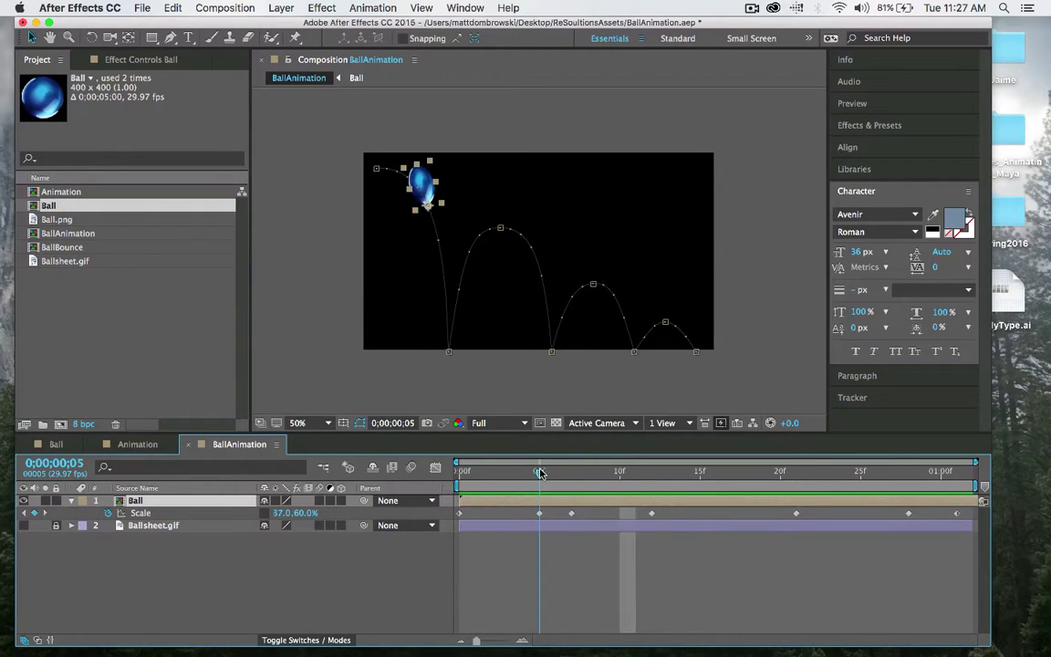
pyautogui.click(539, 513)
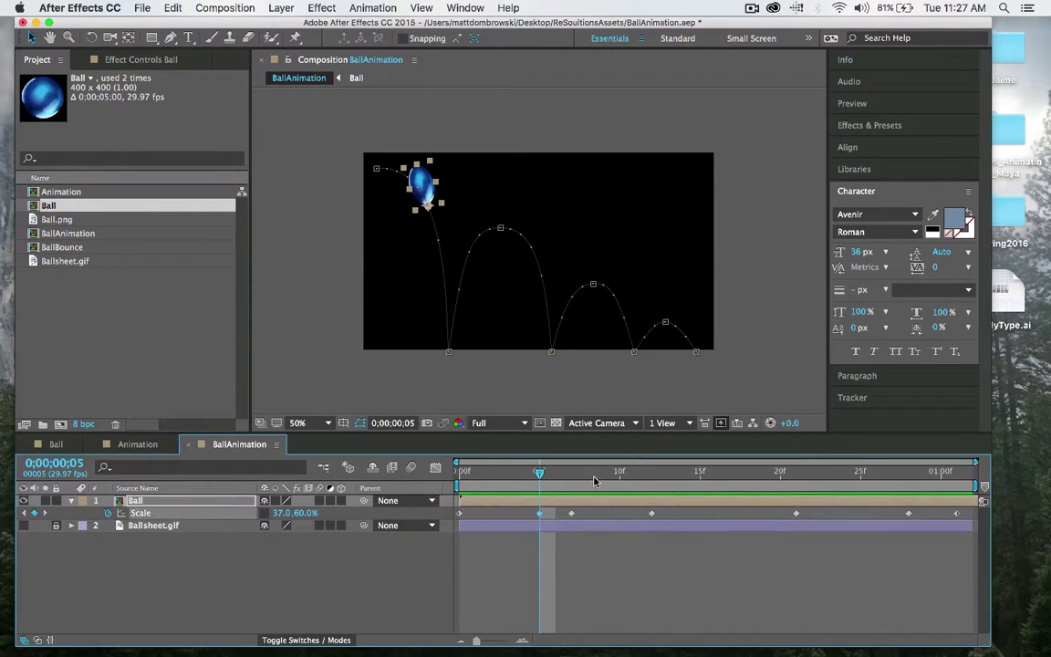
pyautogui.moveTo(593, 480); pyautogui.dragTo(732, 475)
pyautogui.hotkey('ctrl', 'v')
pyautogui.press('super+v')
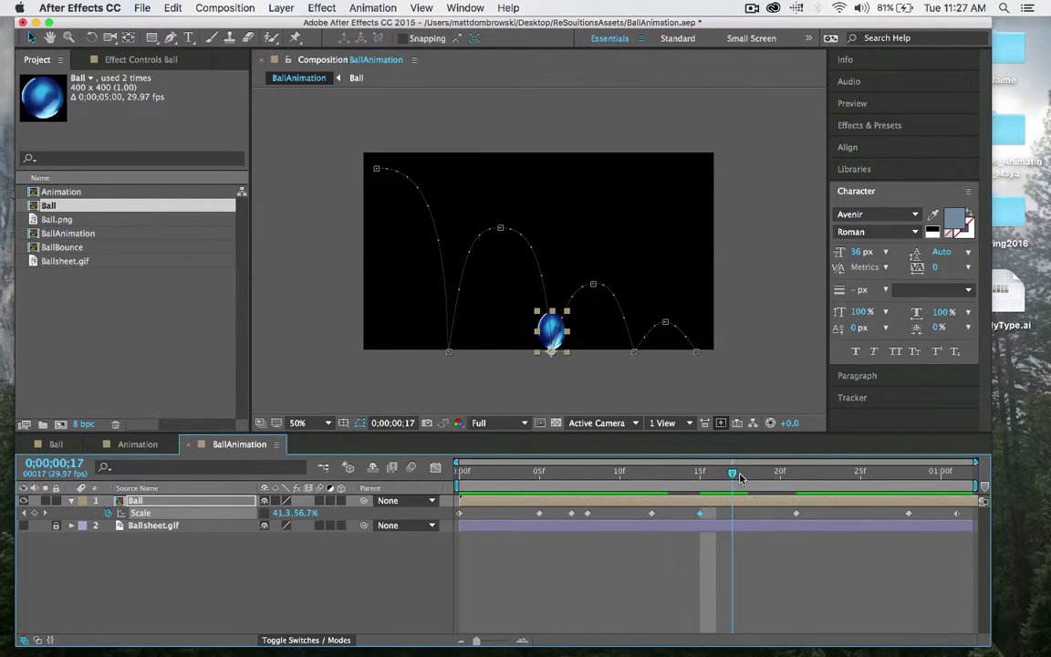
# Add a 47.7,28.1% squash at frame 17 and a 37.0,60.0% stretch at frame 18
pyautogui.click(572, 513)
pyautogui.press('super+c')
pyautogui.press('super+v')
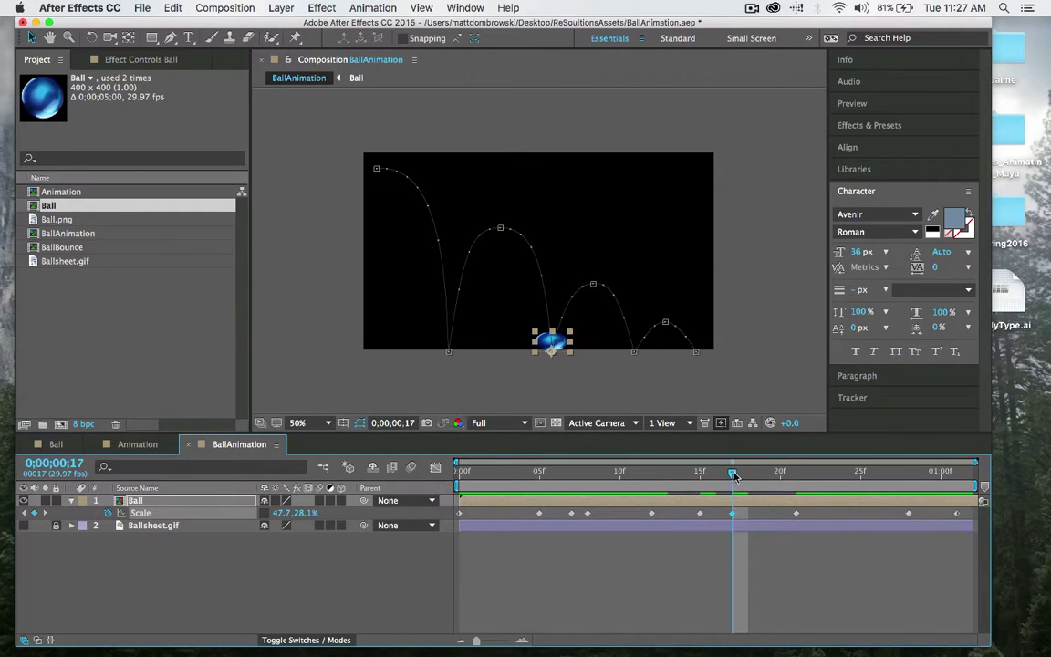
pyautogui.moveTo(734, 475)
pyautogui.mouseDown()
pyautogui.moveTo(721, 470)
pyautogui.moveTo(746, 469)
pyautogui.mouseUp()
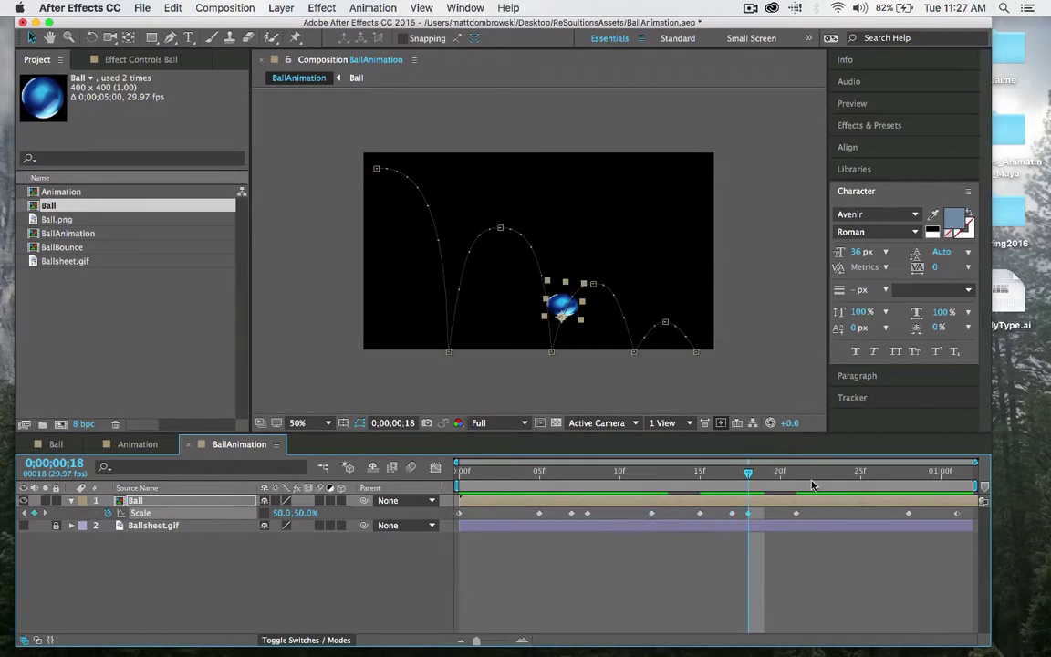
pyautogui.press('super+v')
pyautogui.press('super+z')
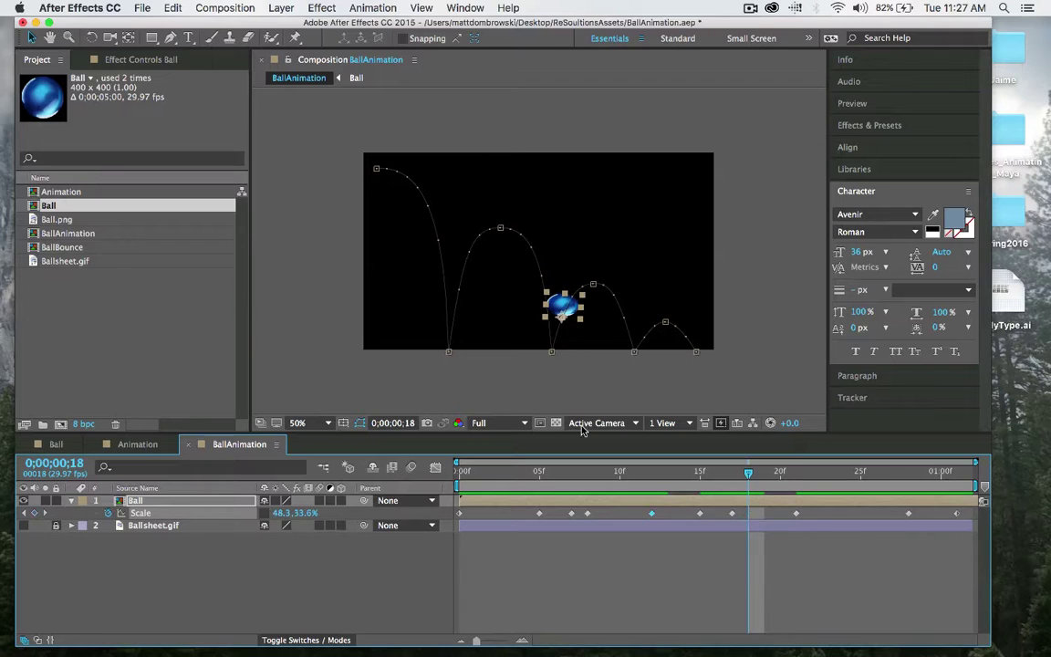
pyautogui.click(587, 513)
pyautogui.press('super+c')
pyautogui.press('super+v')
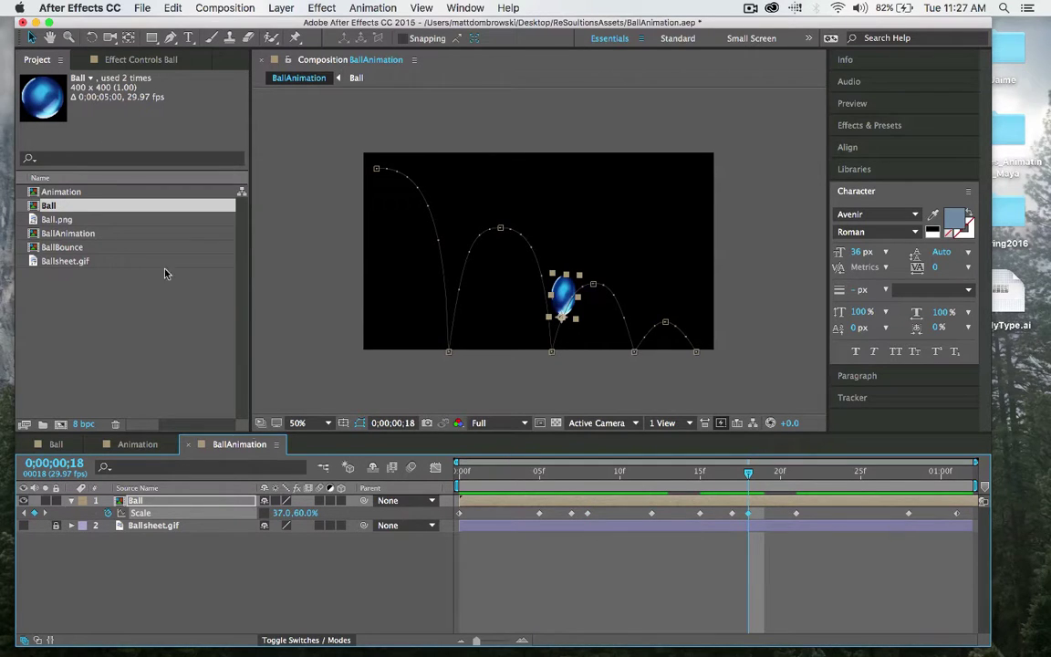
# Ease the frame 18 stretch to 37.0,48.0% and paste a stretch keyframe at frame 24
pyautogui.click(286, 516)
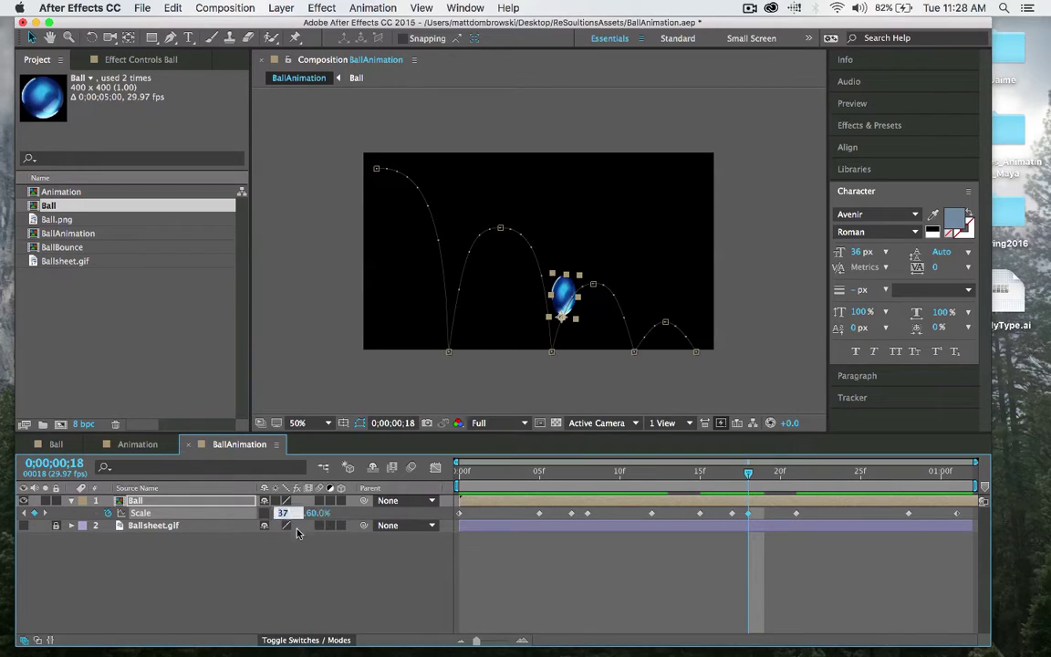
pyautogui.press('Return')
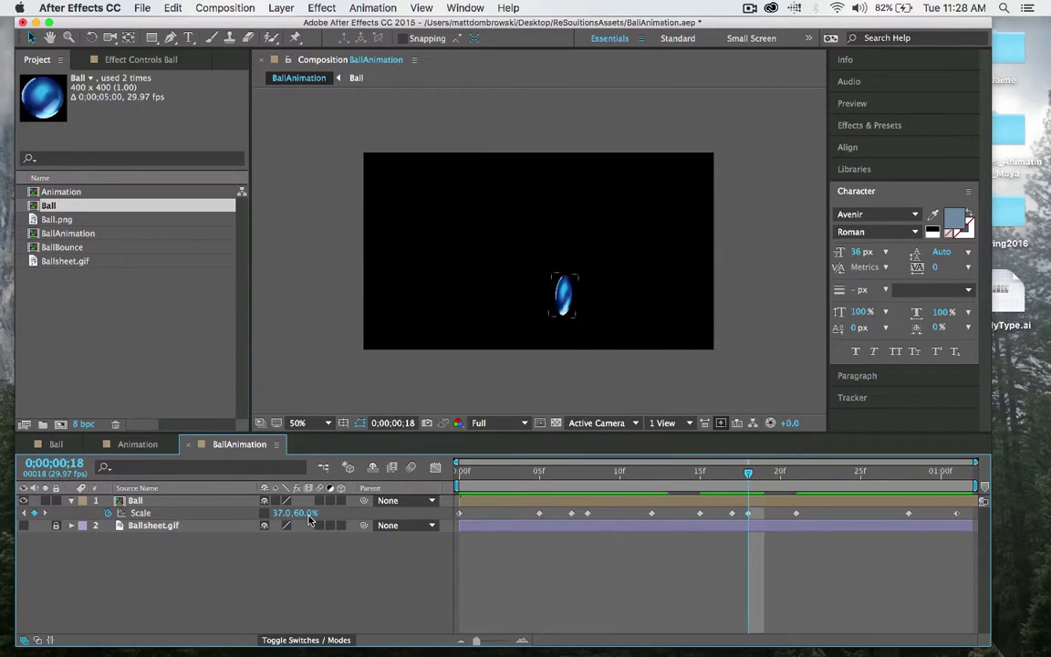
pyautogui.moveTo(311, 517); pyautogui.dragTo(299, 517)
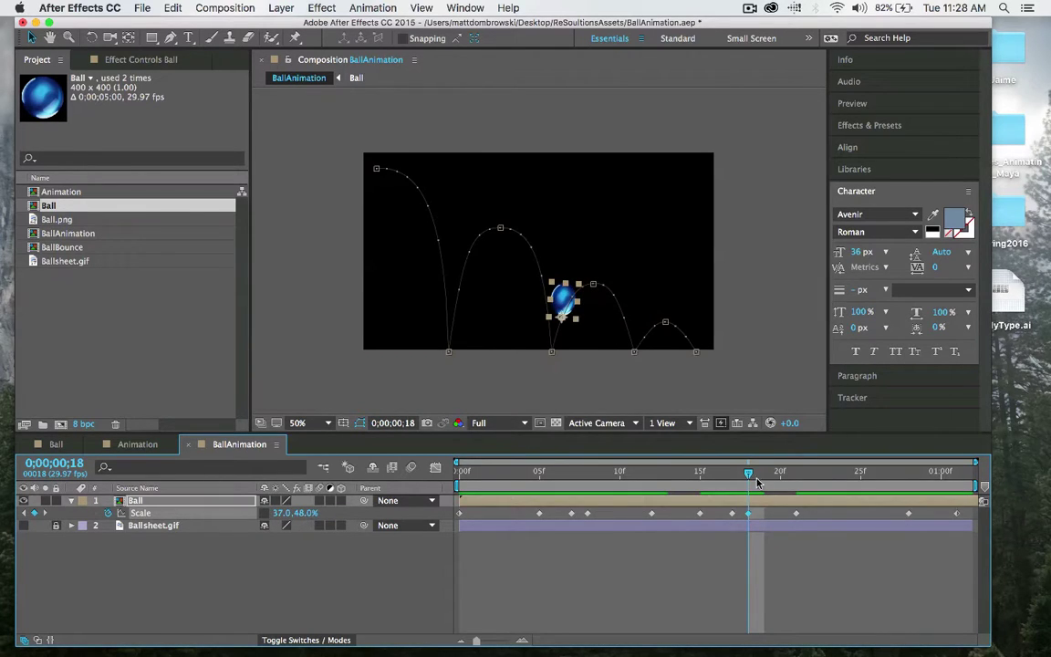
pyautogui.moveTo(754, 481)
pyautogui.mouseDown()
pyautogui.moveTo(718, 474)
pyautogui.moveTo(754, 472)
pyautogui.mouseUp()
pyautogui.press('pagedown')
pyautogui.press('pagedown')
pyautogui.press('pagedown')
pyautogui.press('pagedown')
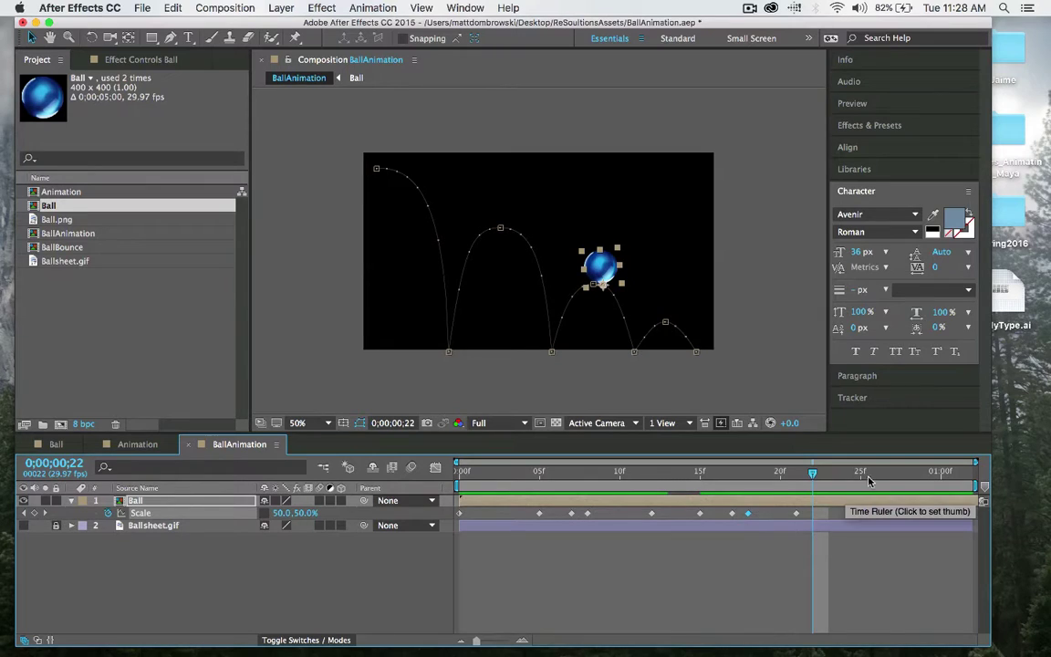
pyautogui.moveTo(867, 475); pyautogui.dragTo(733, 499)
pyautogui.press('super+v')
pyautogui.press('pageup')
pyautogui.press('pageup')
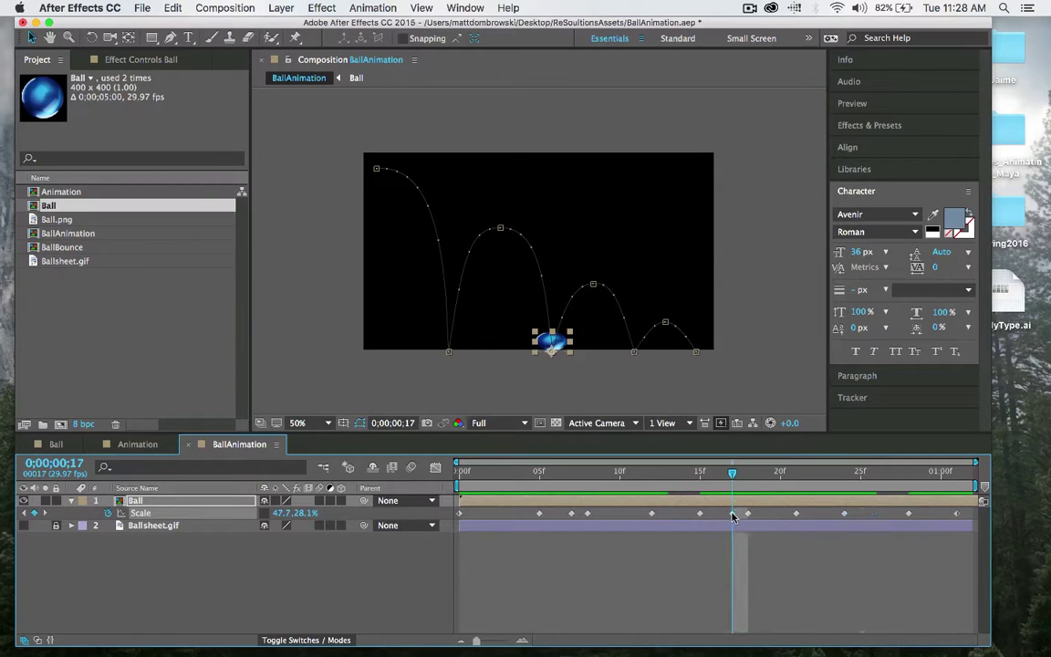
# Squash the ball on the third landing at frame 25 to 50.0 width and 48.1% height
pyautogui.moveTo(872, 486); pyautogui.dragTo(876, 484)
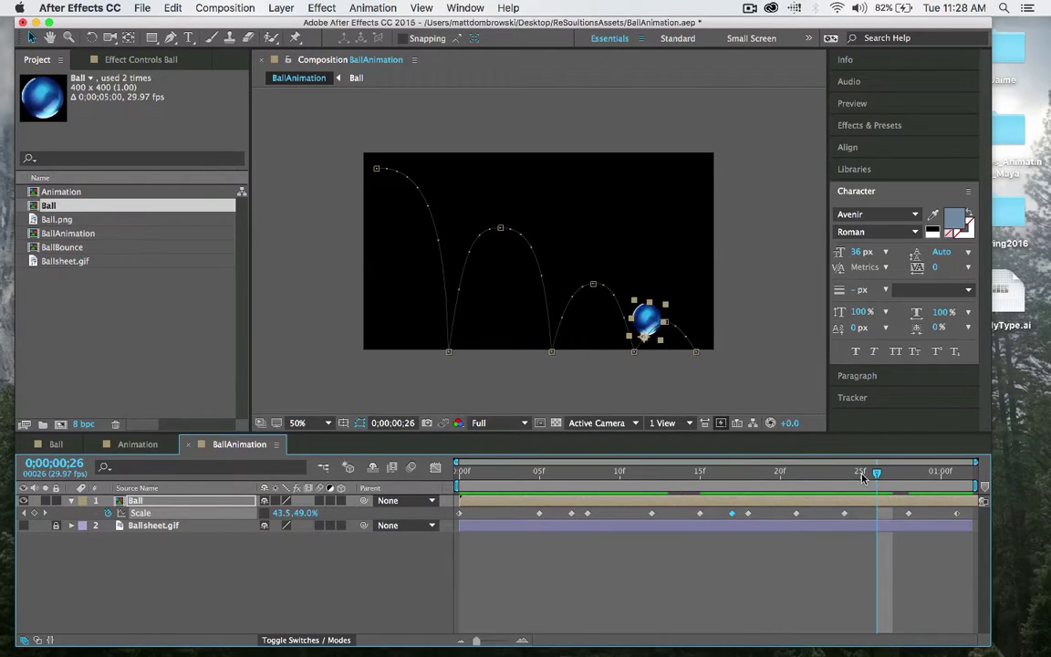
pyautogui.press('pageup')
pyautogui.press('pageup')
pyautogui.press('pagedown')
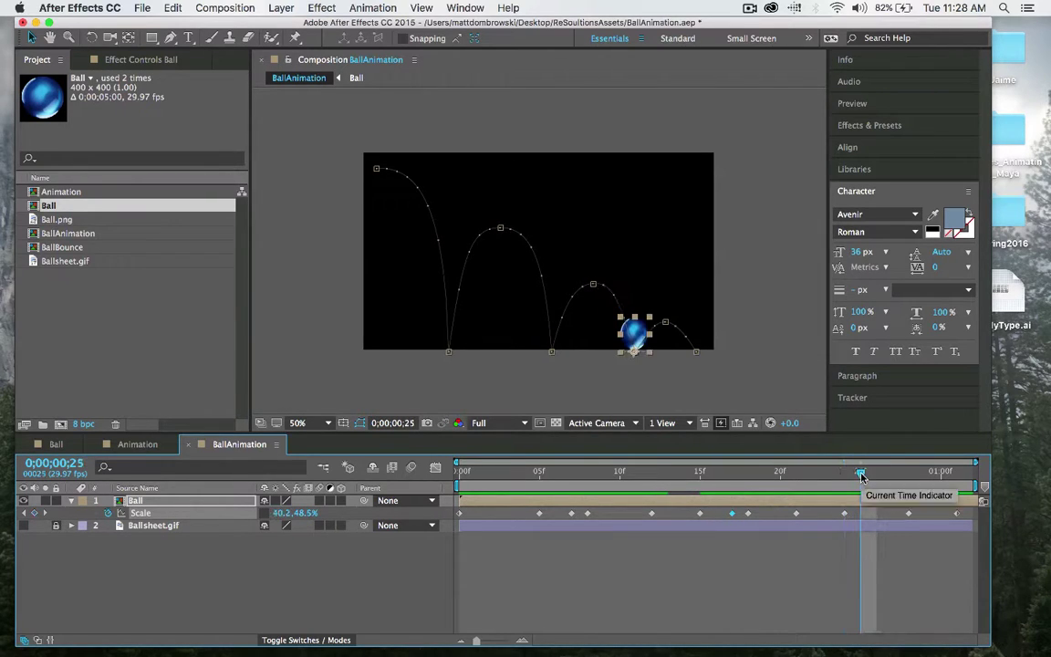
pyautogui.moveTo(625, 340); pyautogui.dragTo(618, 335)
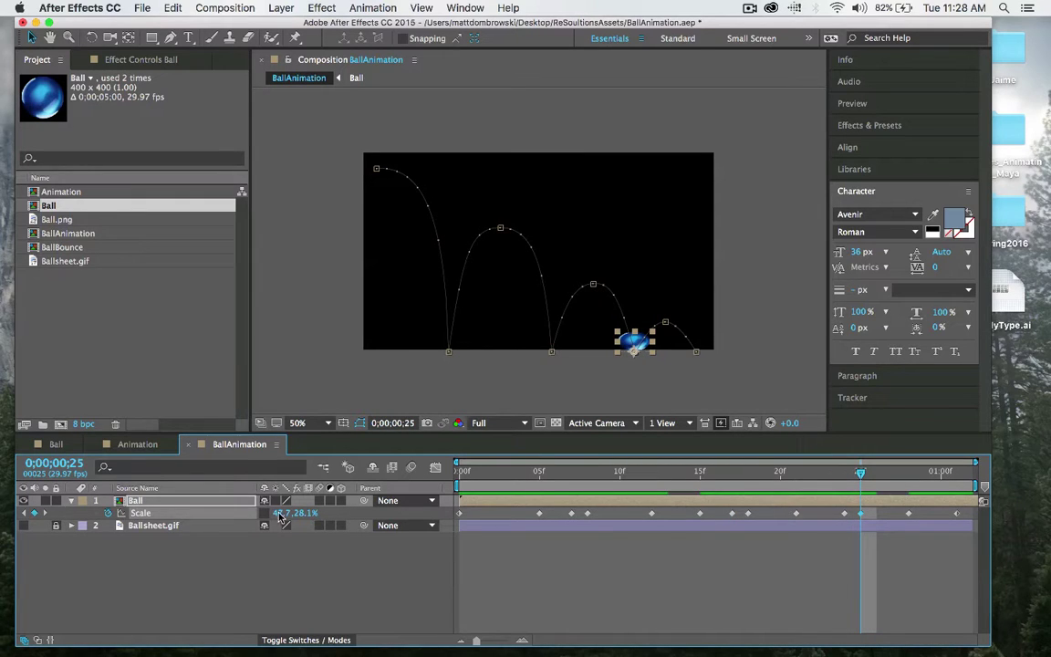
pyautogui.moveTo(281, 518)
pyautogui.mouseDown()
pyautogui.moveTo(311, 515)
pyautogui.moveTo(277, 517)
pyautogui.moveTo(288, 519)
pyautogui.mouseUp()
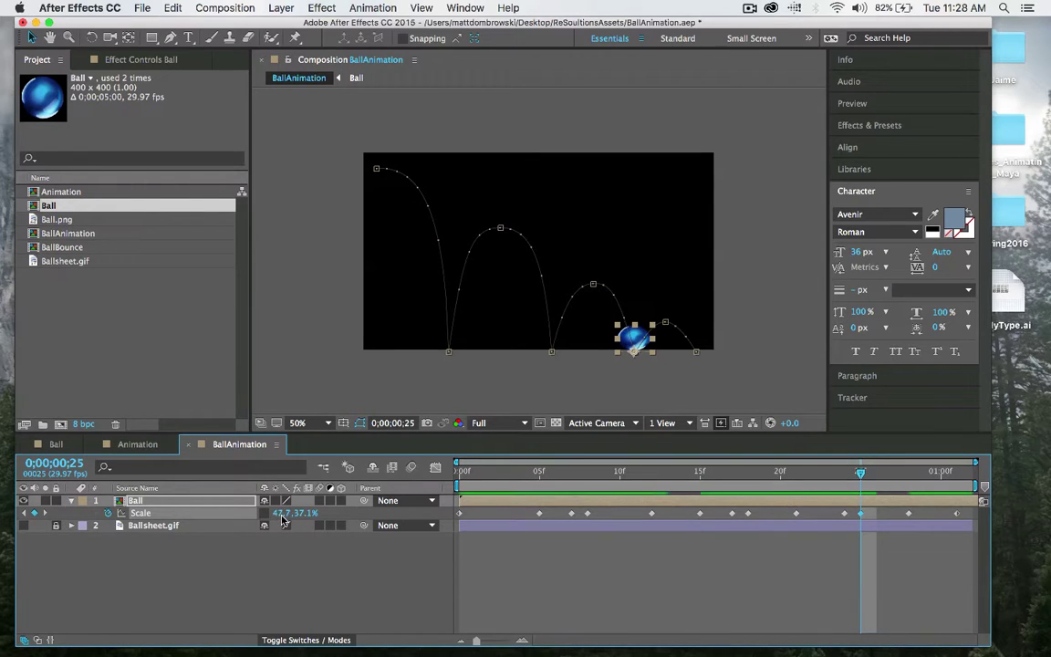
pyautogui.click(278, 513)
pyautogui.write('50')
pyautogui.press('Return')
pyautogui.click(308, 513)
pyautogui.click(314, 557)
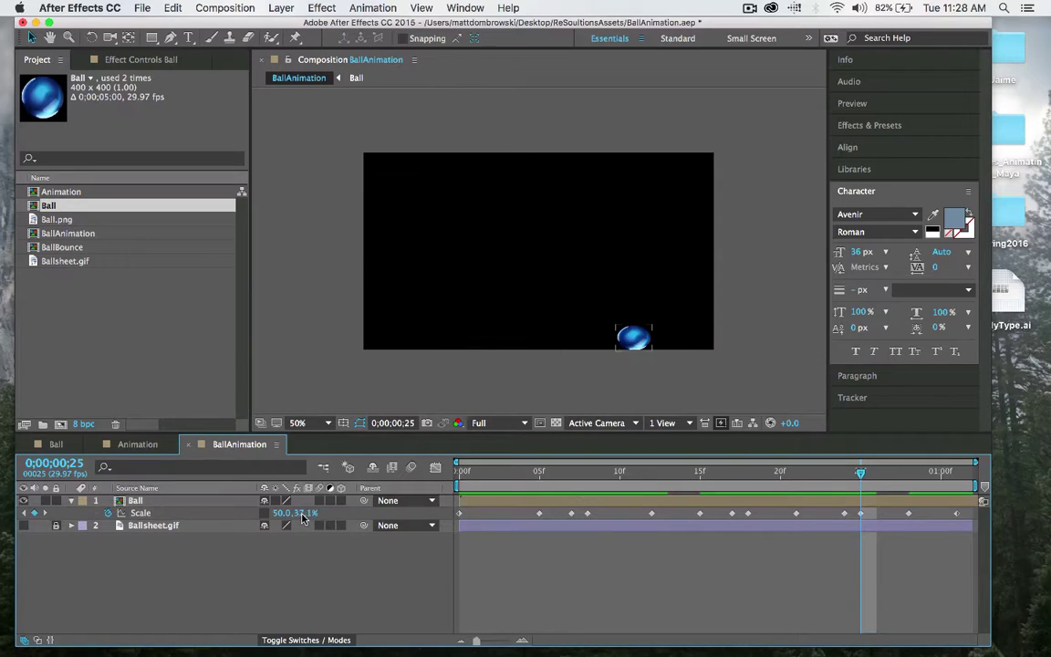
pyautogui.moveTo(306, 516); pyautogui.dragTo(677, 516)
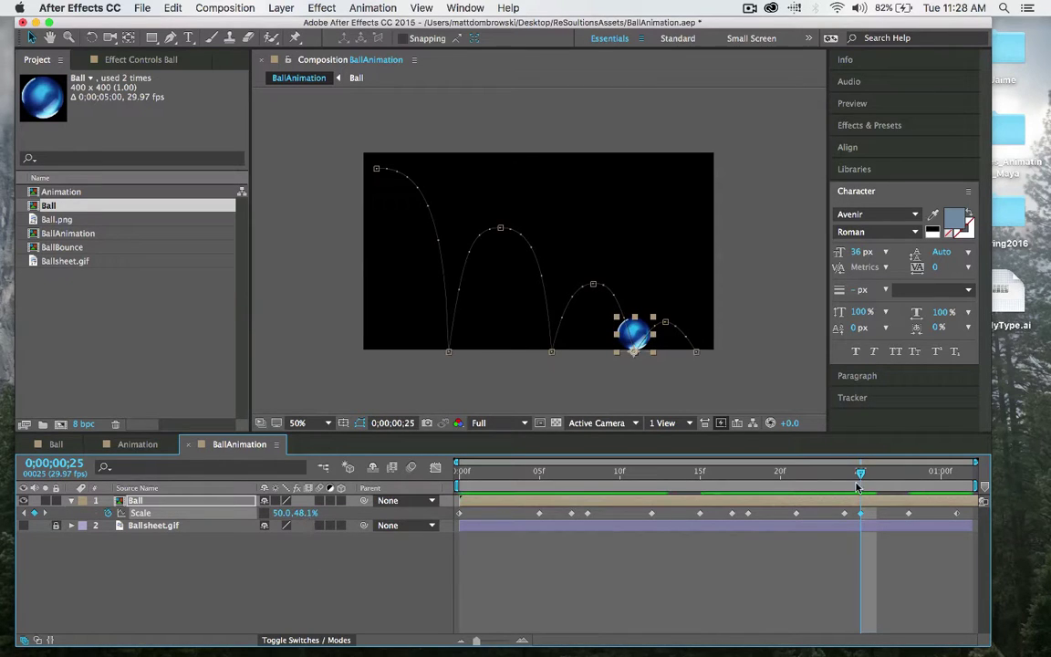
# Soften the frame 17 squash to 47.7,42.1% and return to the animation start
pyautogui.moveTo(855, 484); pyautogui.dragTo(732, 500)
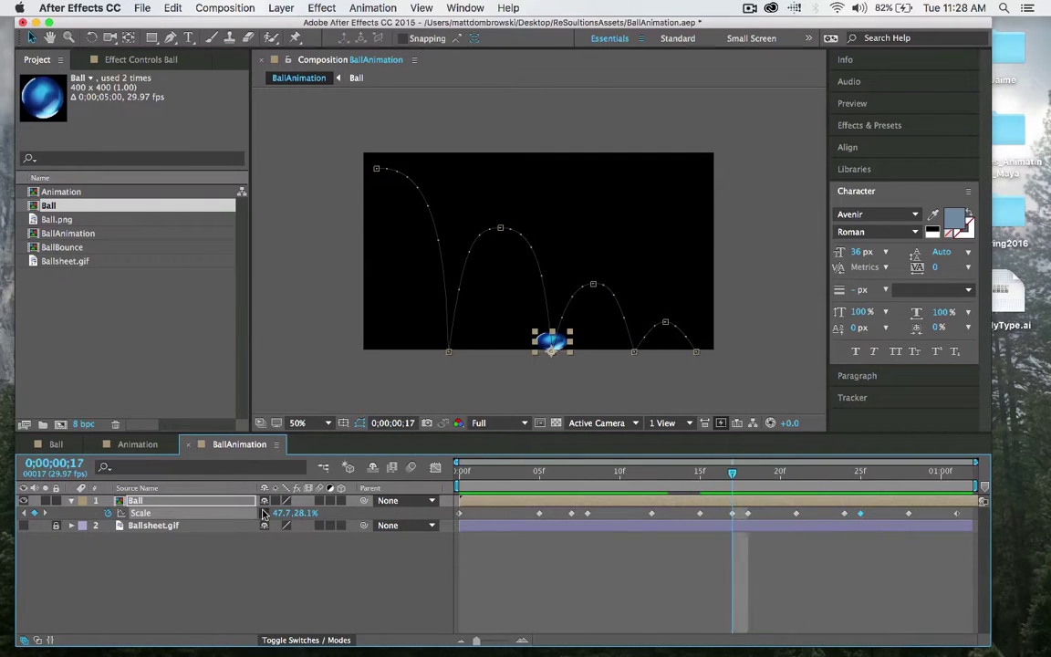
pyautogui.moveTo(310, 516); pyautogui.dragTo(314, 516)
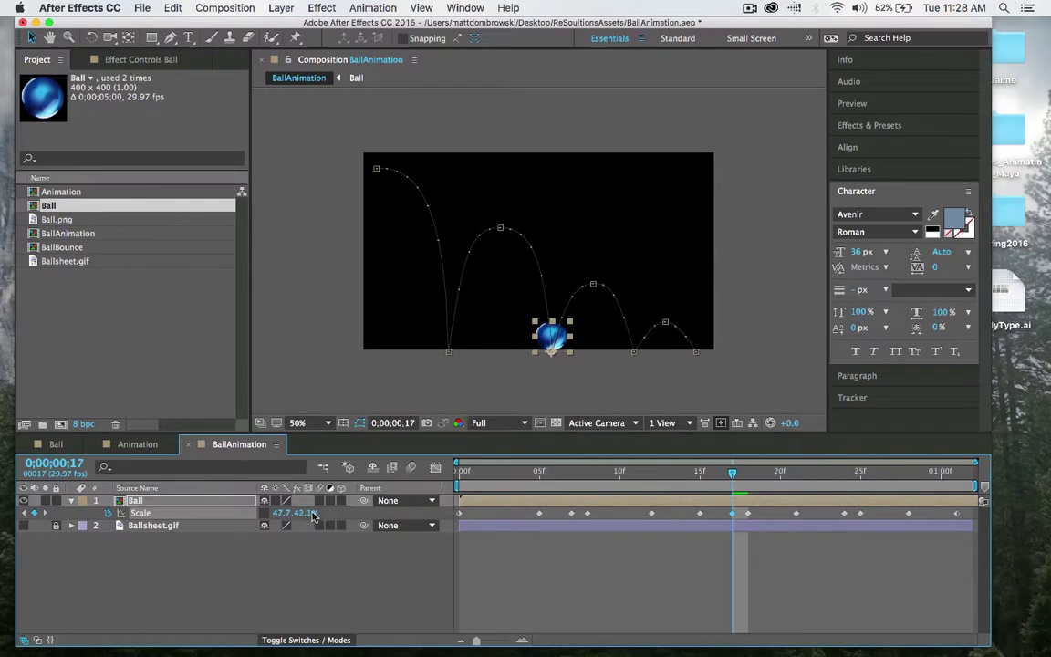
pyautogui.moveTo(744, 482); pyautogui.dragTo(411, 488)
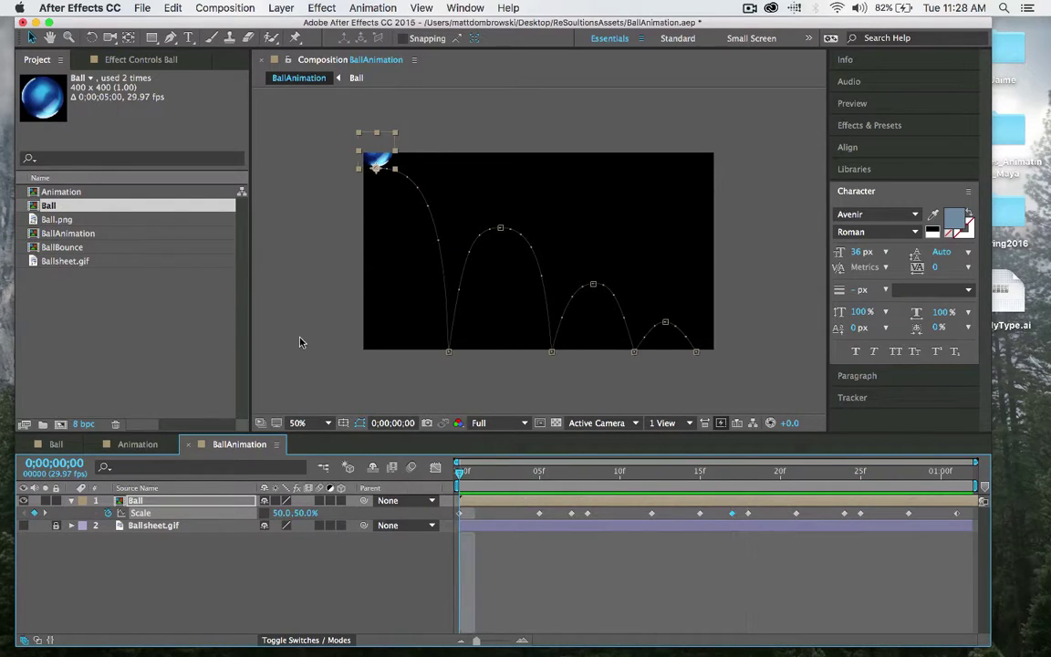
pyautogui.click(316, 320)
pyautogui.press('space')
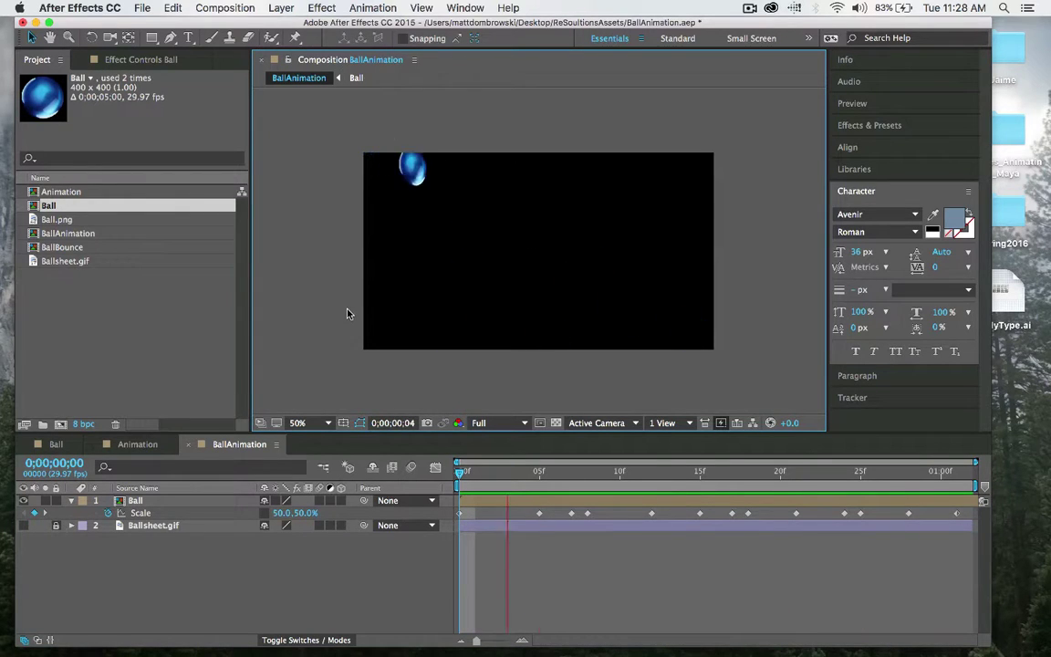
pyautogui.press('space')
pyautogui.press('space')
pyautogui.press('space')
pyautogui.click(546, 474)
pyautogui.moveTo(545, 475); pyautogui.dragTo(429, 493)
# In the Ball precomp, reset Rotation to 0 and keyframe it at frame 0
pyautogui.click(534, 499)
pyautogui.doubleClick(533, 500)
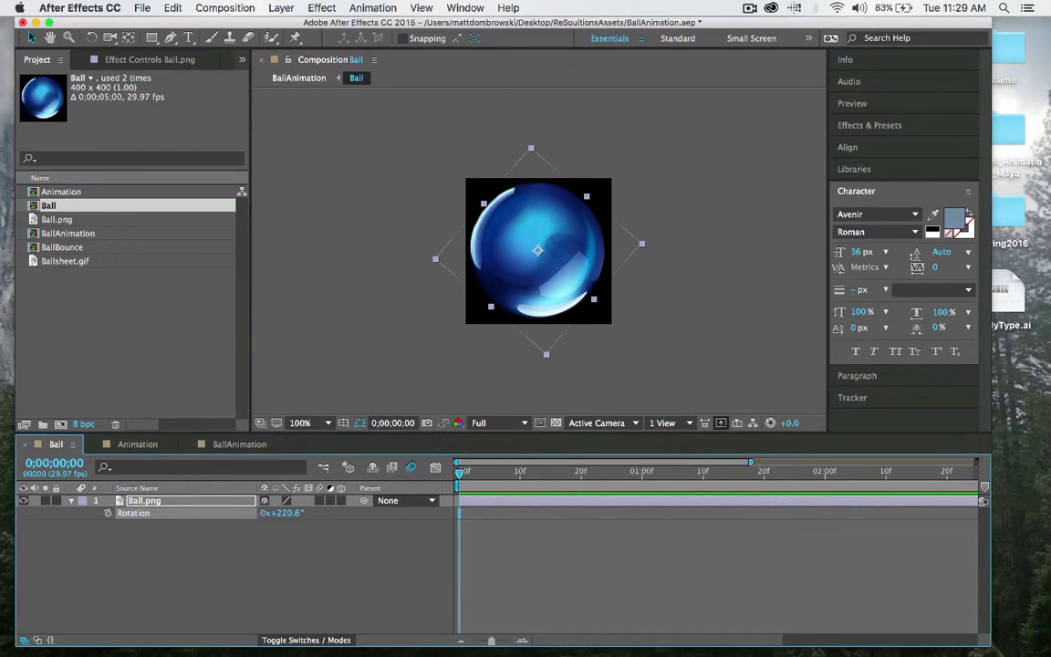
pyautogui.click(292, 513)
pyautogui.write('0')
pyautogui.press('Return')
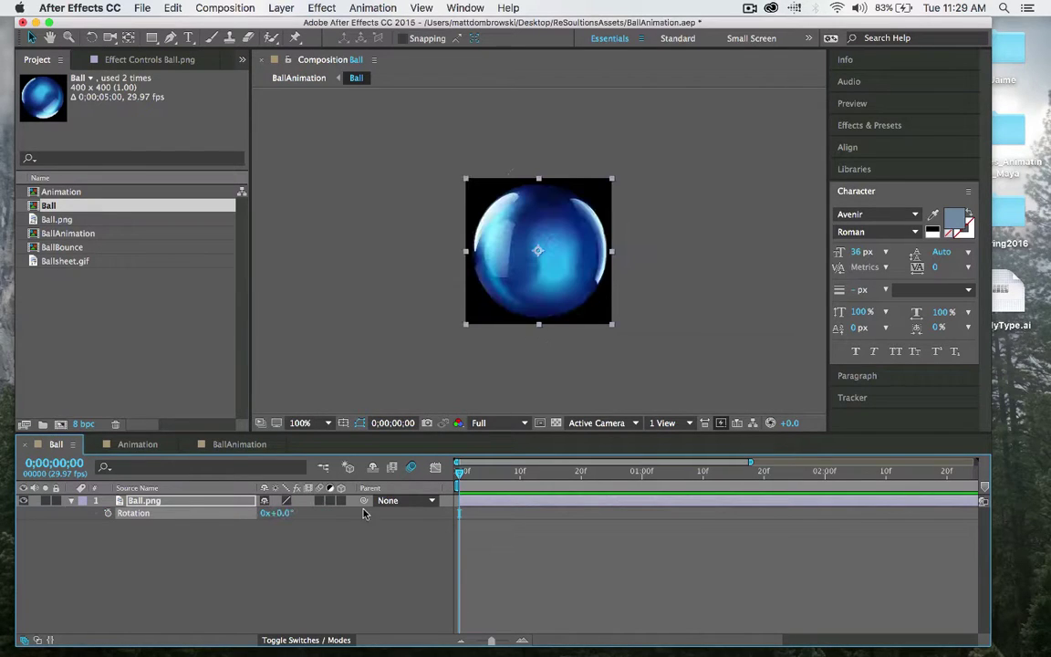
pyautogui.click(107, 513)
# Add an end Rotation keyframe of 3x+0.0° so the ball spins three full turns
pyautogui.press('space')
pyautogui.moveTo(284, 519); pyautogui.dragTo(307, 514)
pyautogui.click(283, 516)
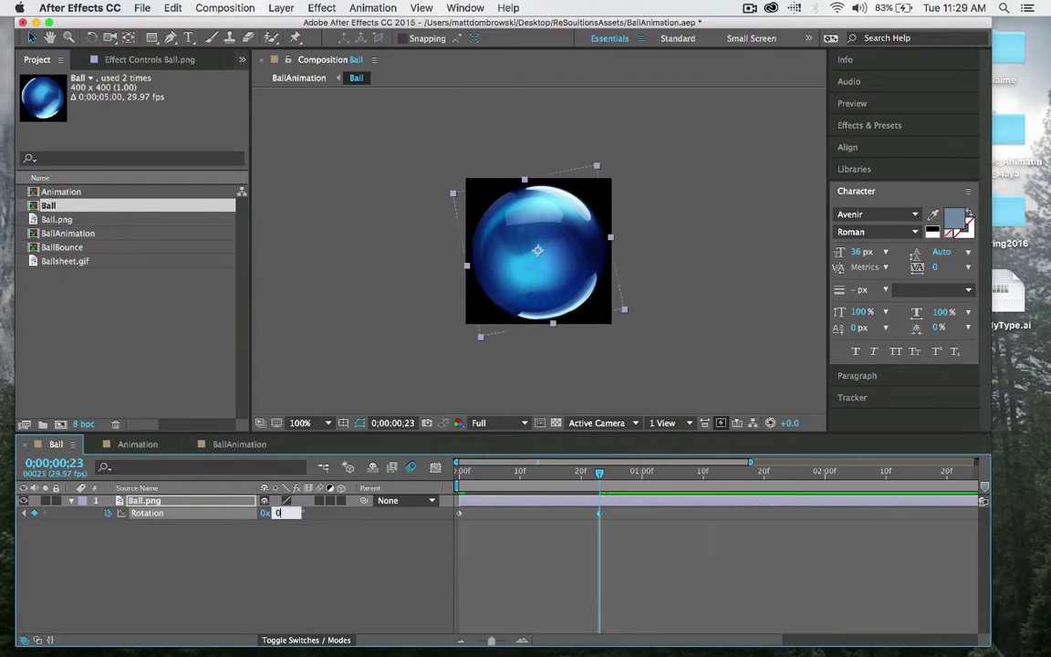
pyautogui.write('0')
pyautogui.press('Return')
pyautogui.click(262, 515)
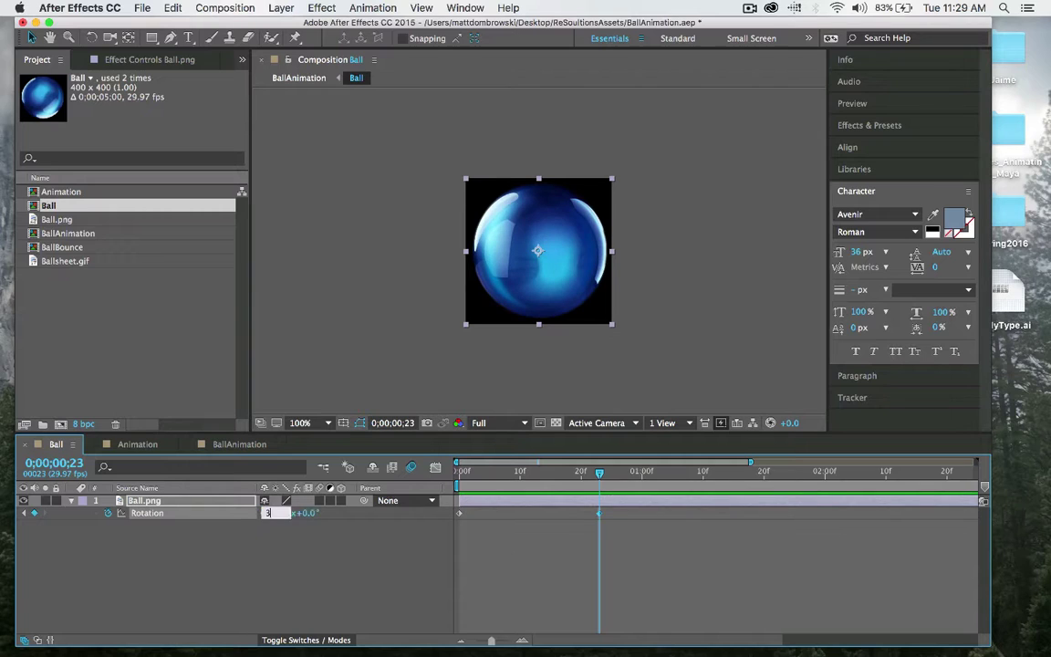
pyautogui.press('Return')
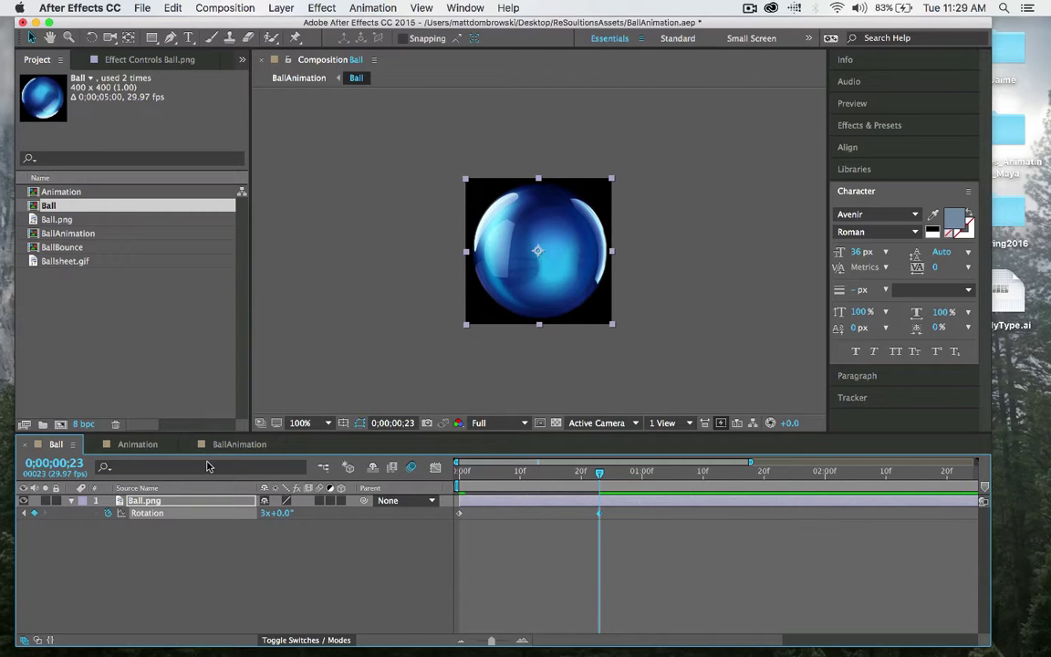
# Move the final Rotation keyframe to 1;01, where the bounce ends in BallAnimation
pyautogui.click(238, 444)
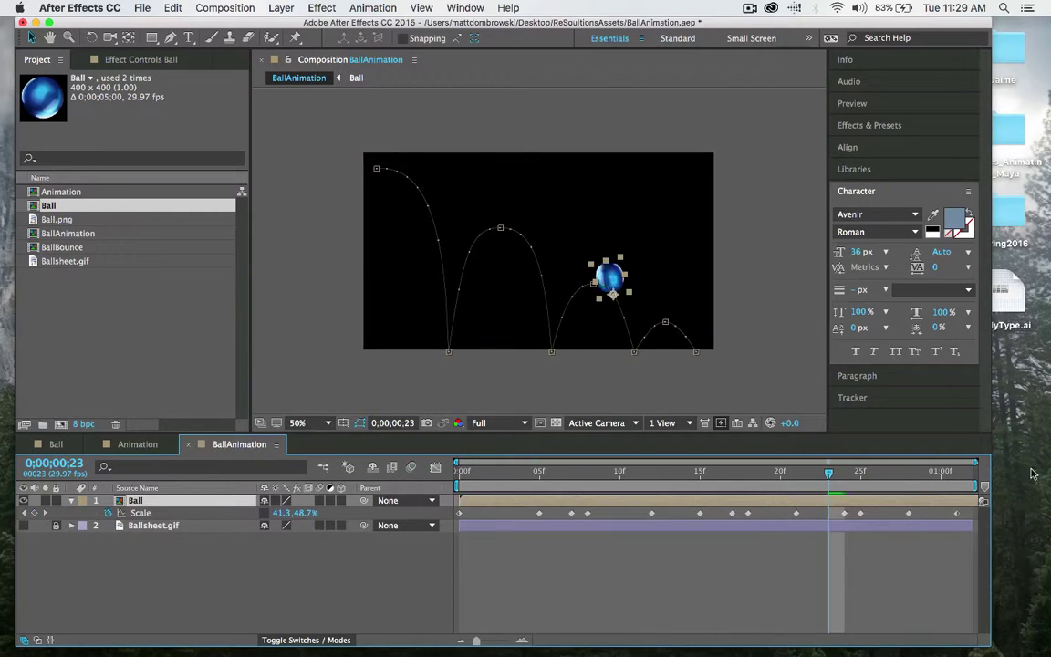
pyautogui.moveTo(874, 481); pyautogui.dragTo(959, 484)
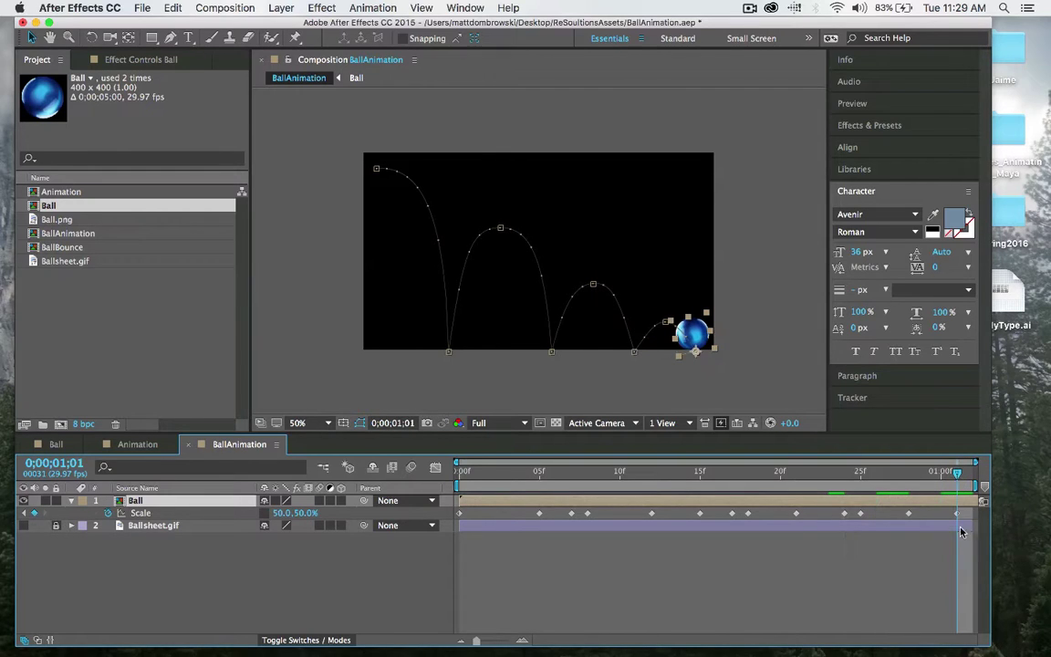
pyautogui.click(53, 445)
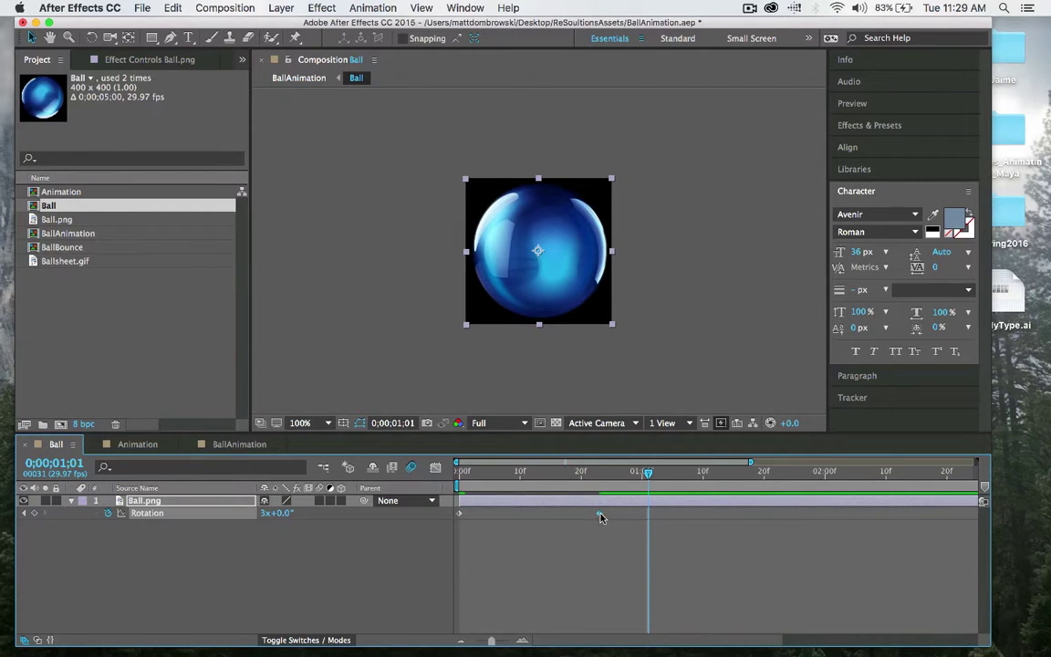
pyautogui.moveTo(601, 514); pyautogui.dragTo(463, 487)
# Preview the bouncing, spinning ball in the BallAnimation composition
pyautogui.click(235, 444)
pyautogui.press('space')
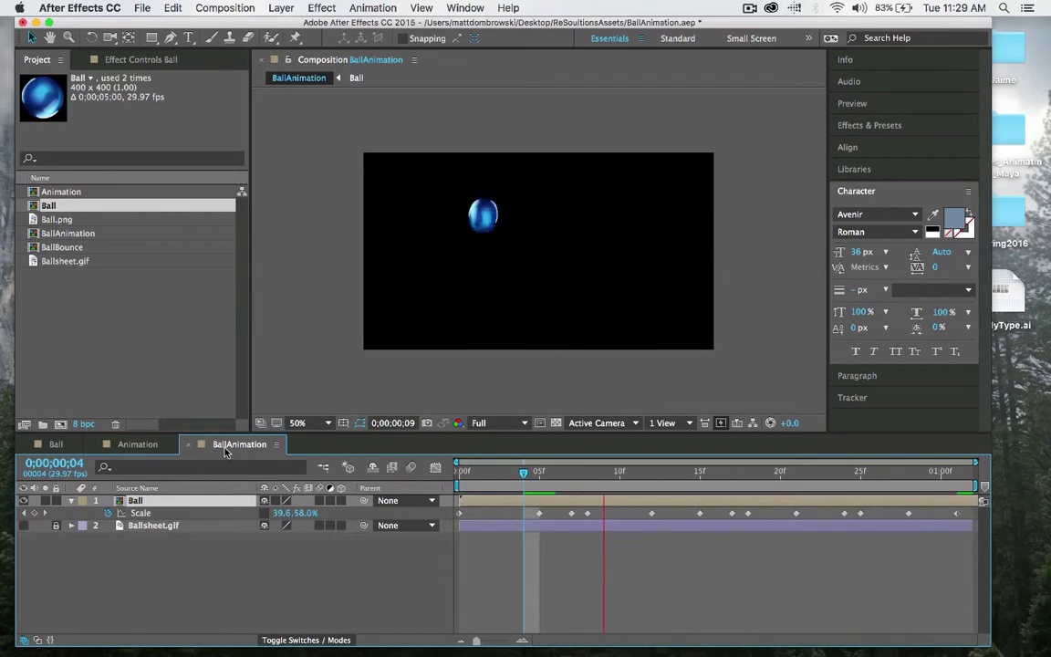
pyautogui.press('space')
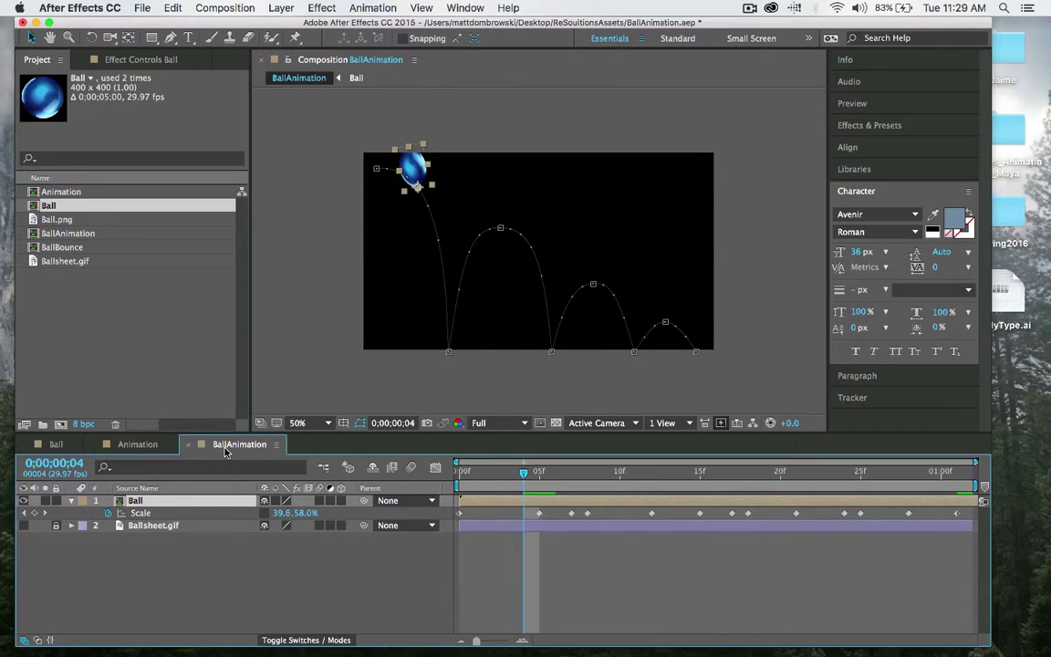
pyautogui.click(538, 476)
pyautogui.moveTo(538, 476); pyautogui.dragTo(379, 516)
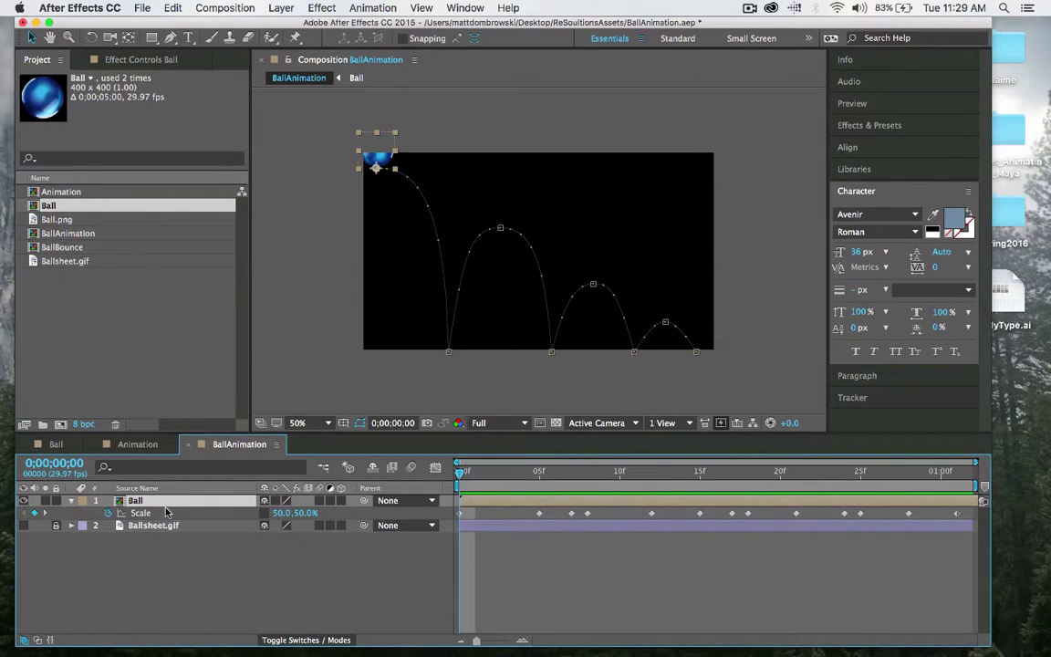
# In the X Position speed graph, apply Easy Ease into the last keyframe and adjust it
pyautogui.moveTo(939, 493); pyautogui.dragTo(426, 518)
pyautogui.press('p')
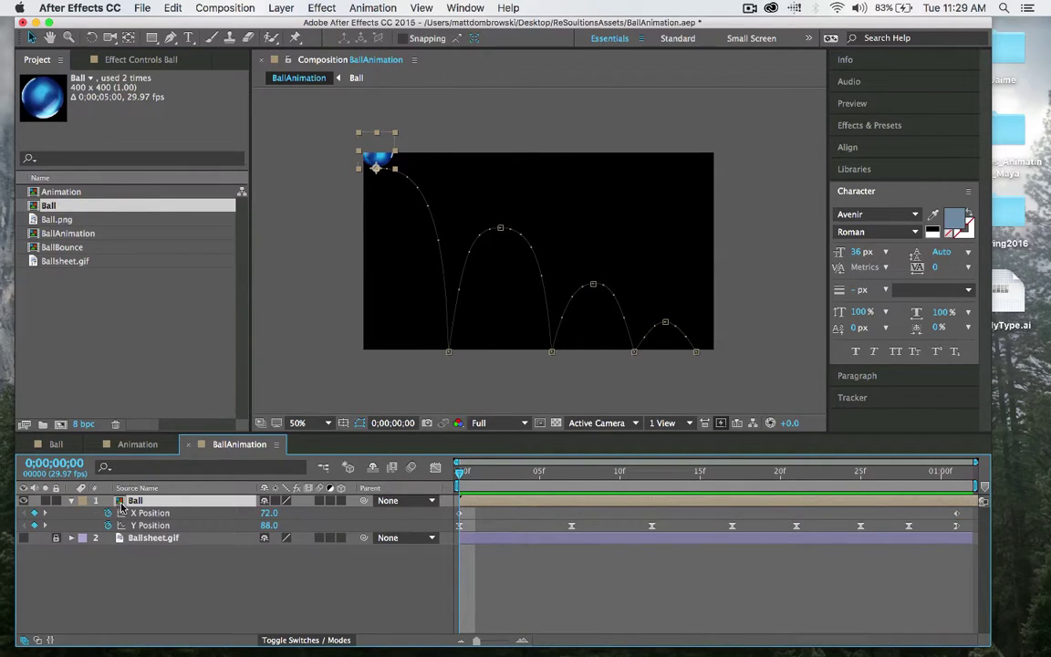
pyautogui.click(158, 513)
pyautogui.click(435, 466)
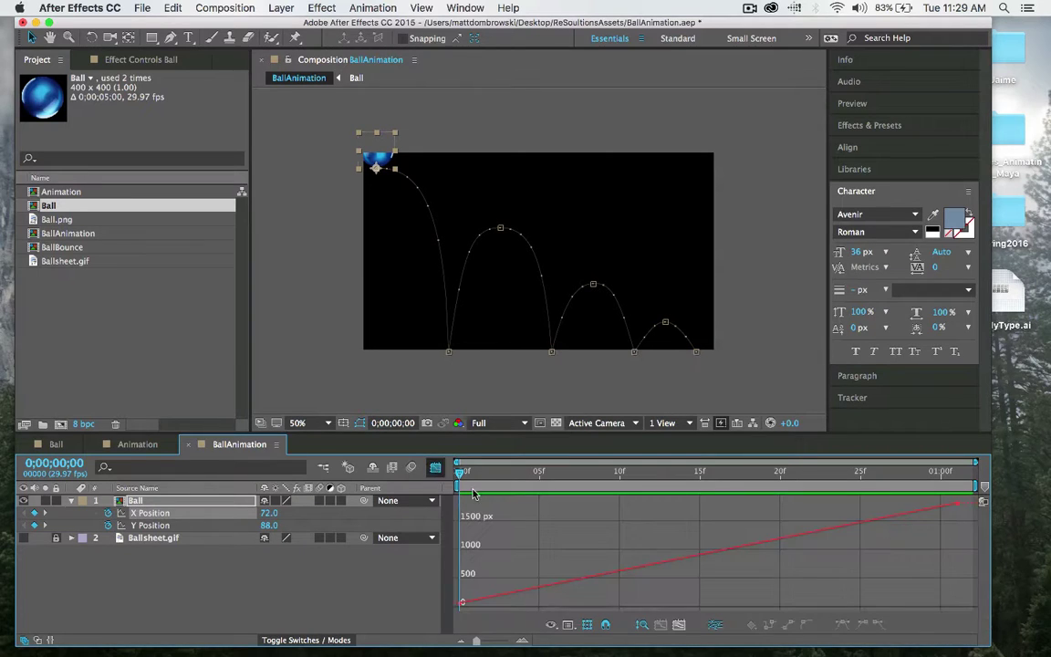
pyautogui.click(955, 503)
pyautogui.click(843, 625)
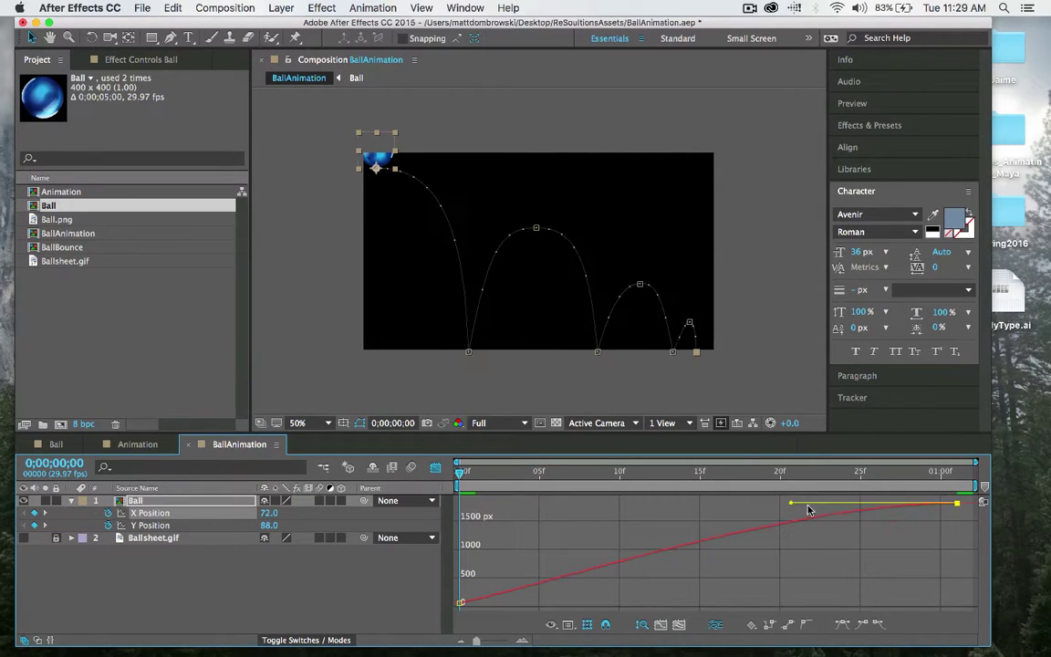
pyautogui.moveTo(790, 508); pyautogui.dragTo(765, 548)
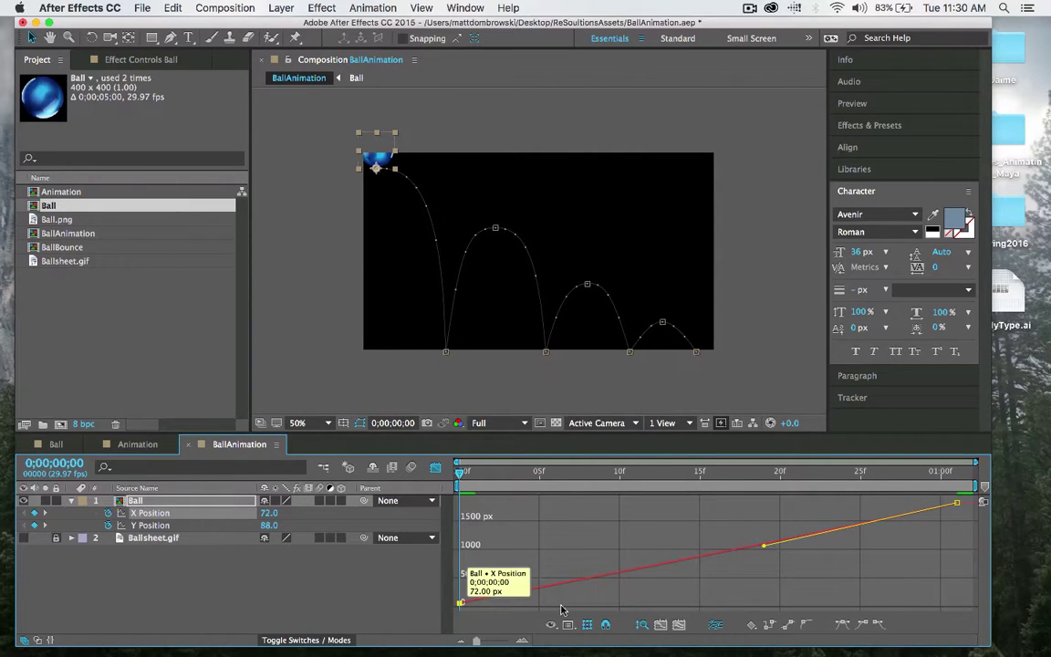
# Ease out of the first X Position keyframe, shorten both eases, and preview
pyautogui.press('F9')
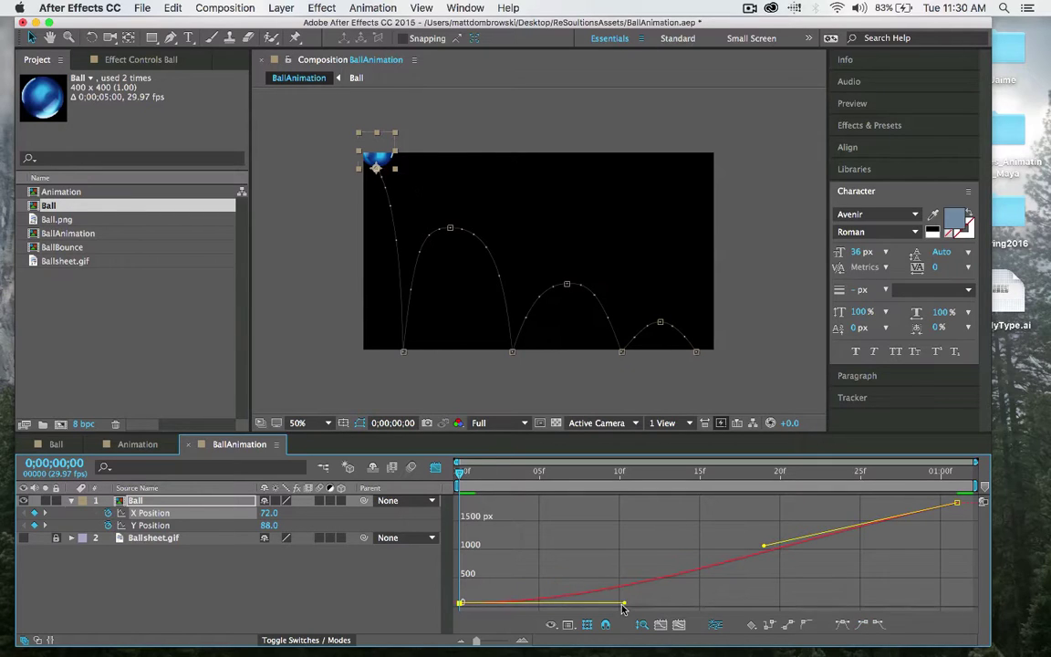
pyautogui.moveTo(626, 605); pyautogui.dragTo(527, 604)
pyautogui.moveTo(764, 548); pyautogui.dragTo(913, 515)
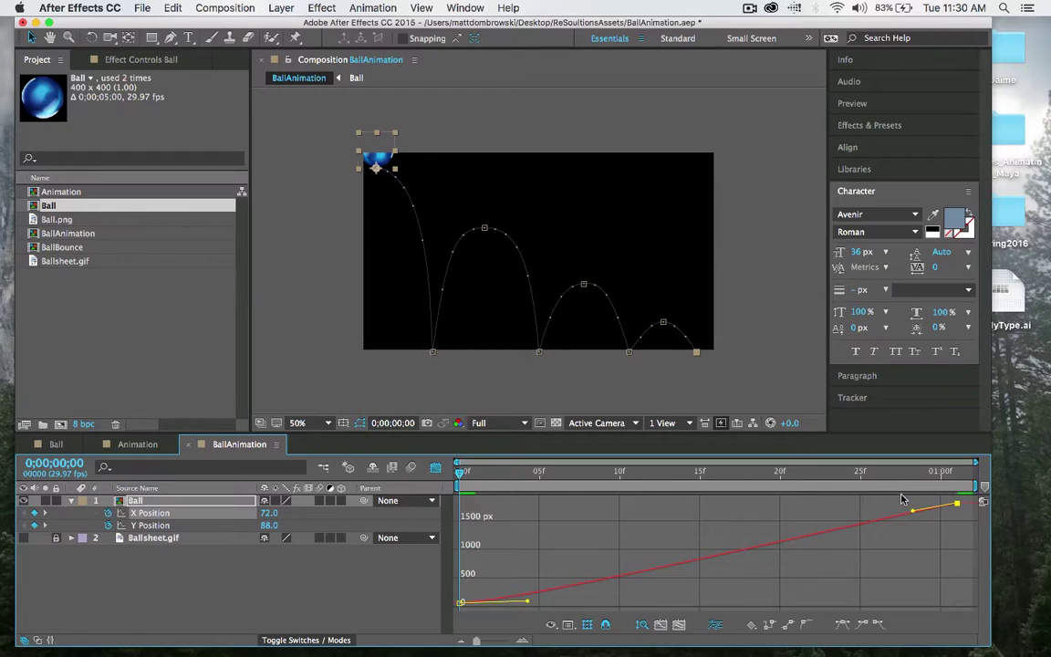
pyautogui.press('space')
pyautogui.press('space')
pyautogui.press('space')
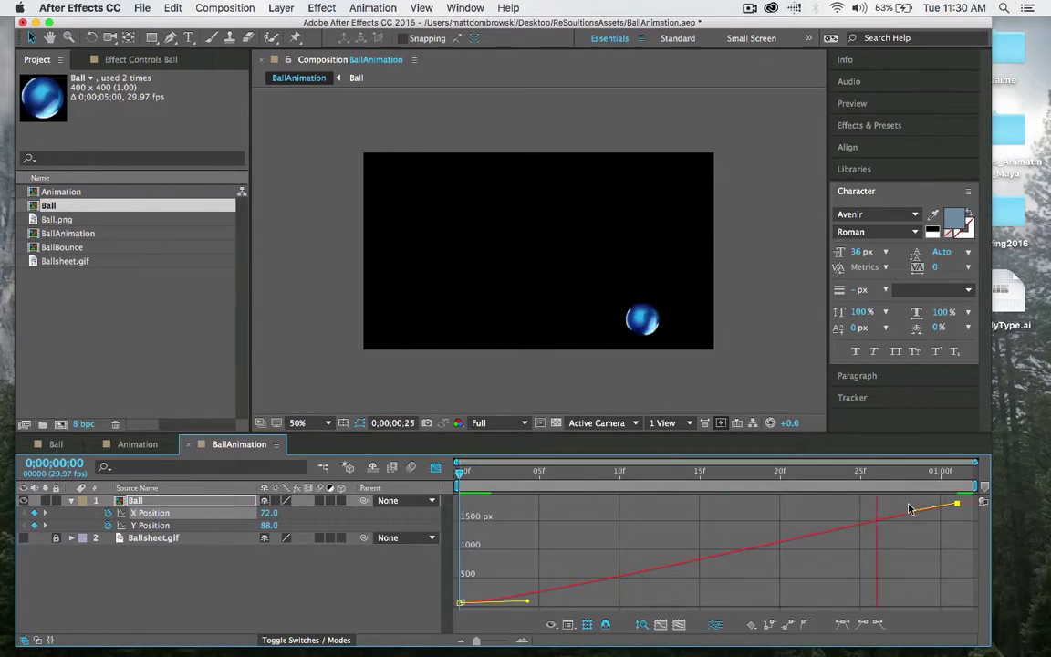
pyautogui.press('space')
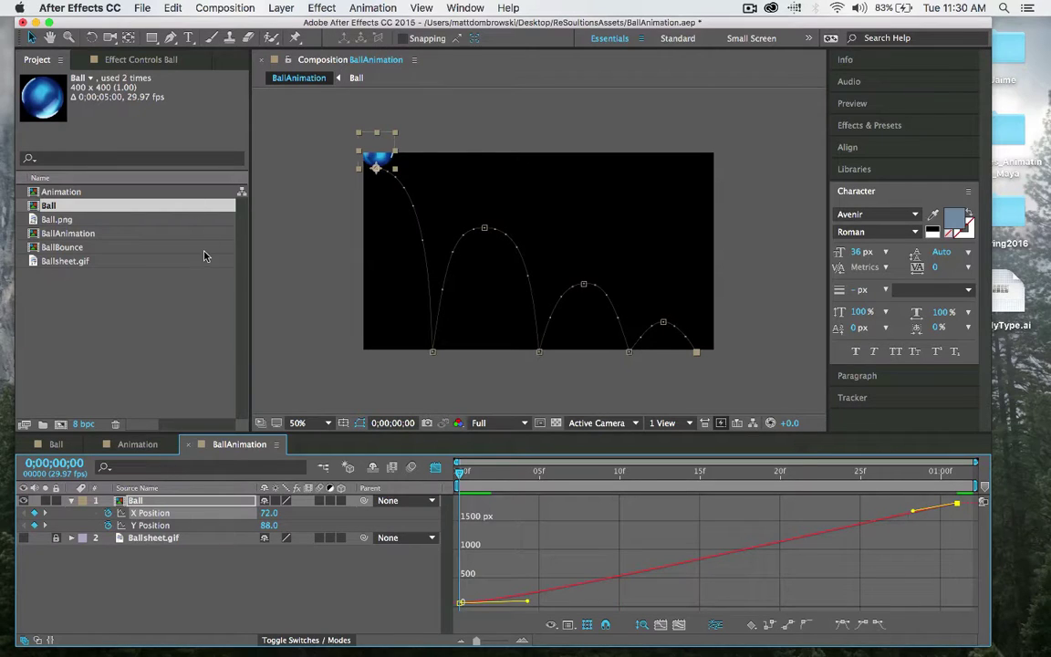
# Turn on Motion Blur for the Ball layer and the BallAnimation comp, then preview it
pyautogui.click(72, 500)
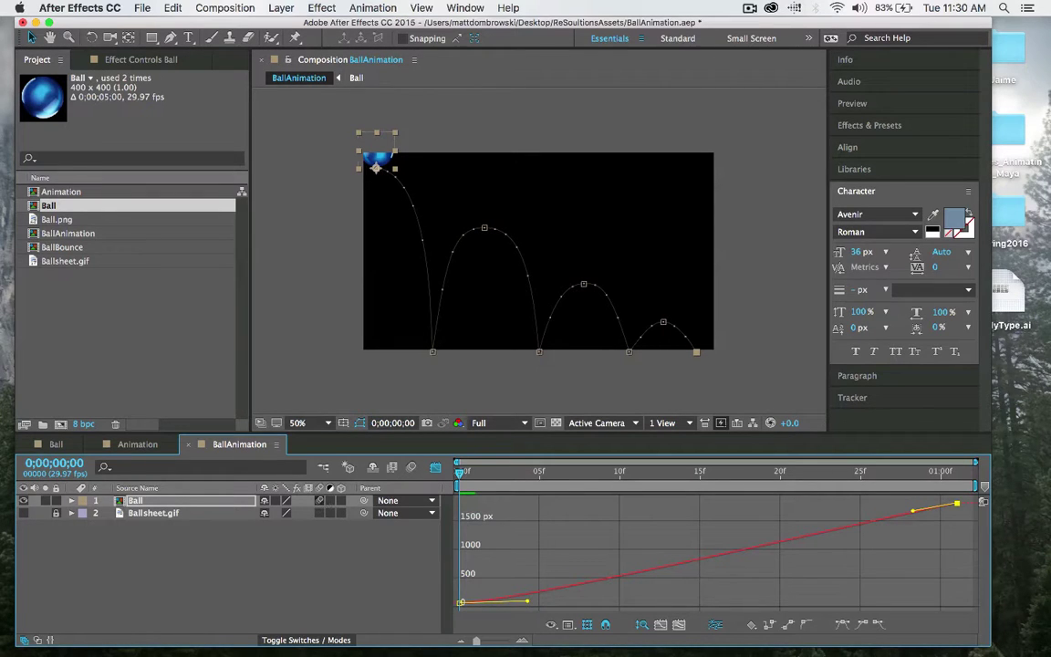
pyautogui.click(320, 501)
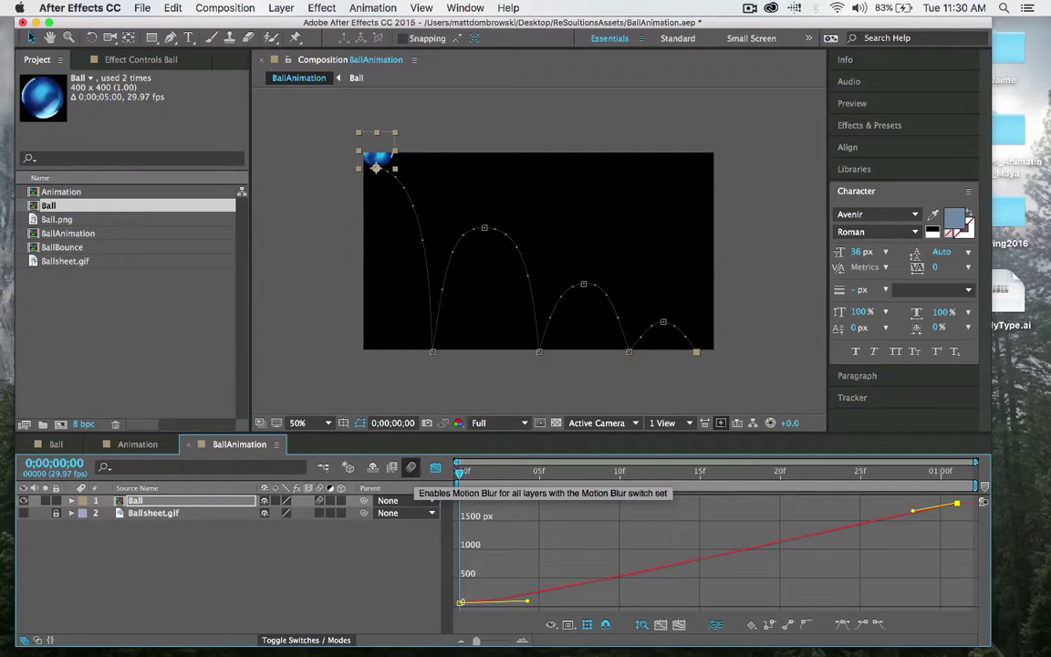
pyautogui.click(412, 470)
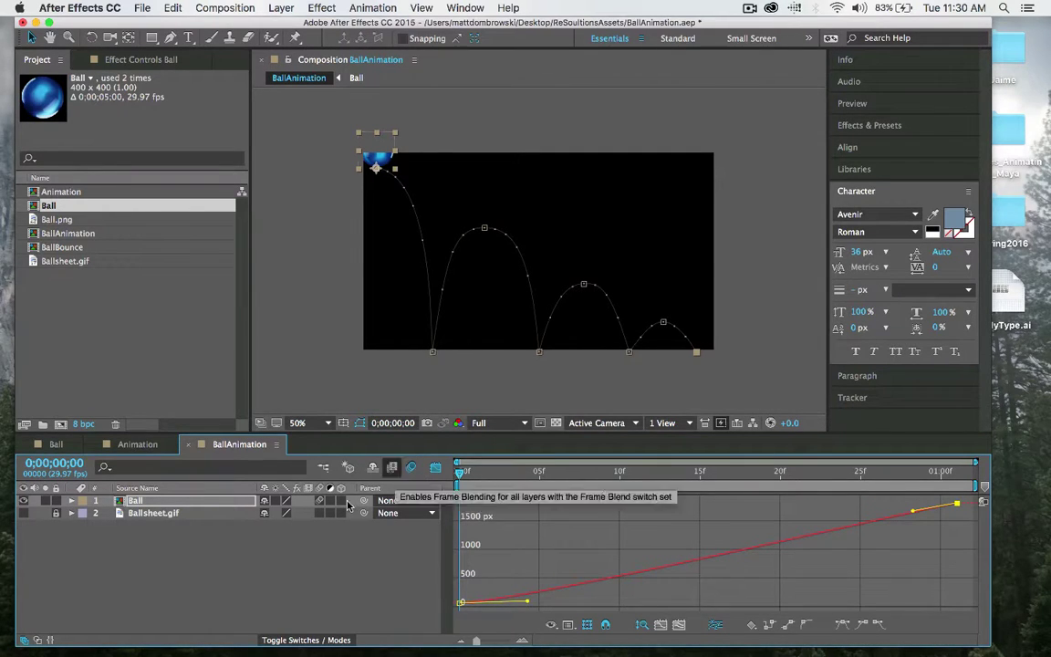
pyautogui.click(435, 470)
pyautogui.press('space')
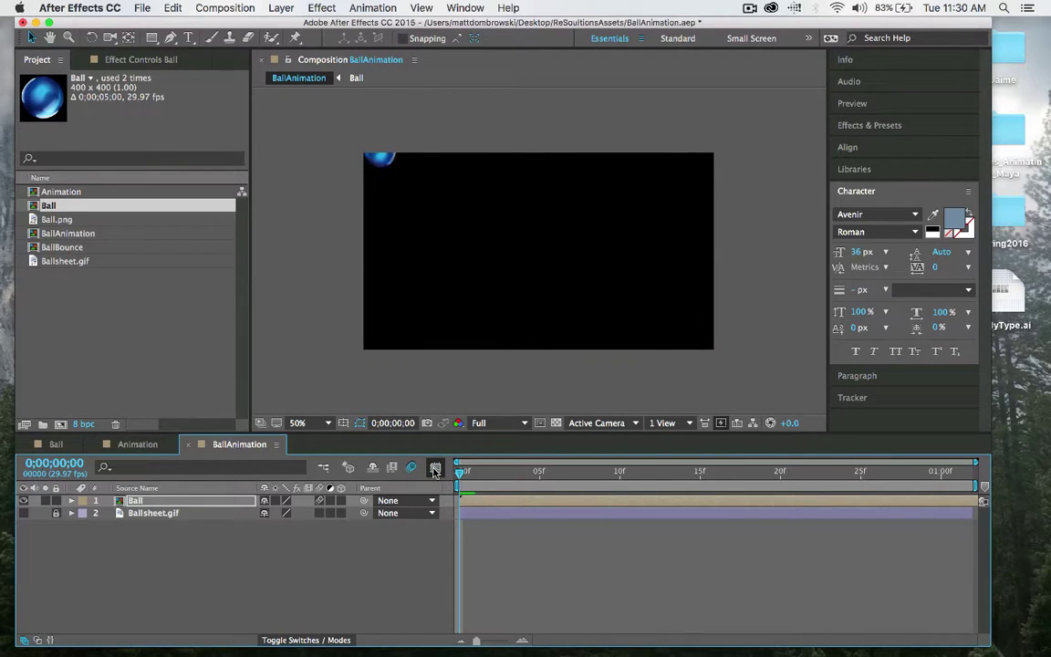
pyautogui.press('space')
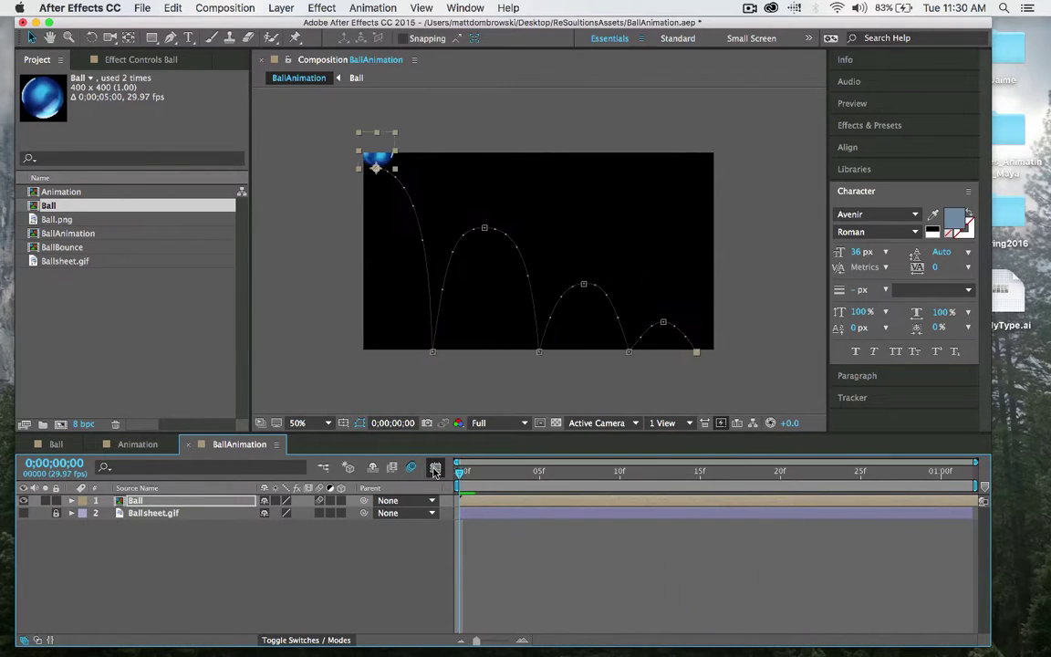
# Use File > Save As to save the project as BallAnimation in ReSoultionsAssets
pyautogui.click(219, 8)
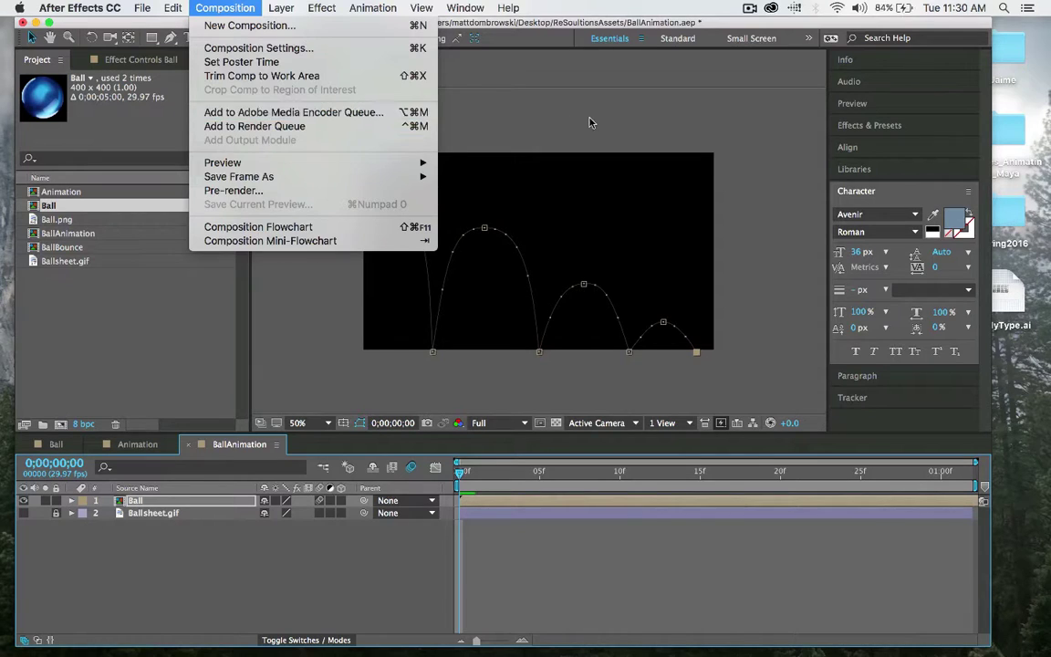
pyautogui.click(453, 102)
pyautogui.click(151, 6)
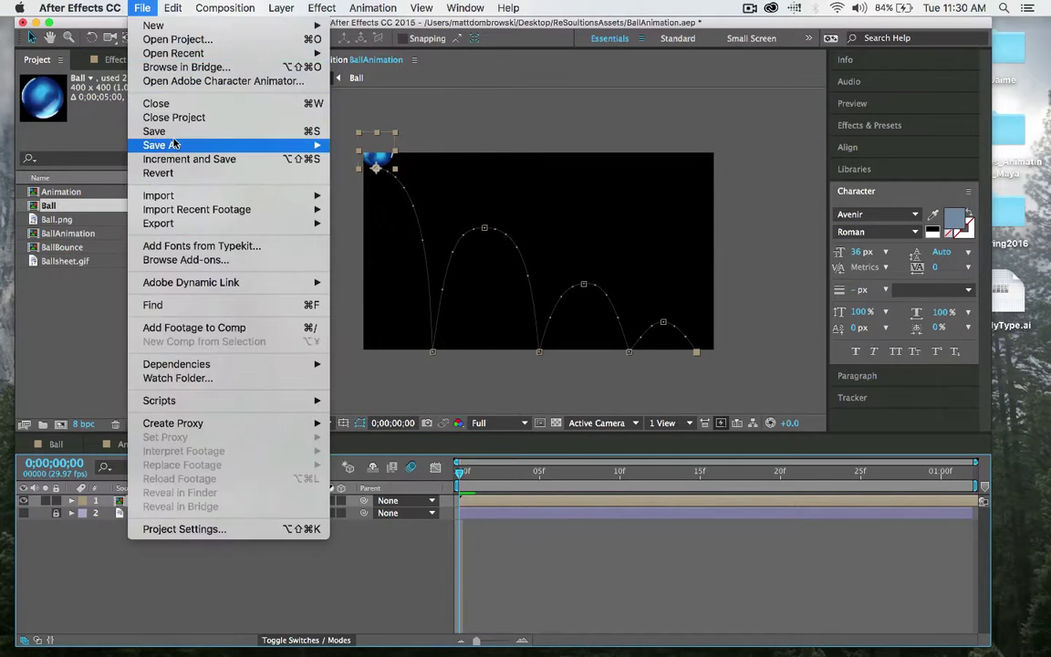
pyautogui.press('Escape')
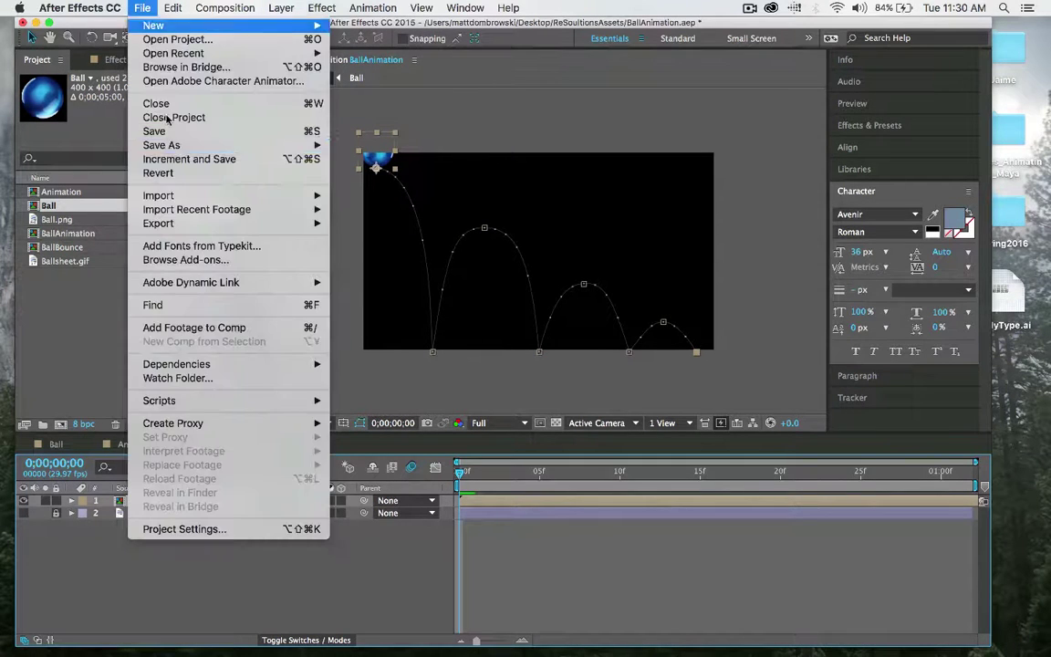
pyautogui.moveTo(173, 145)
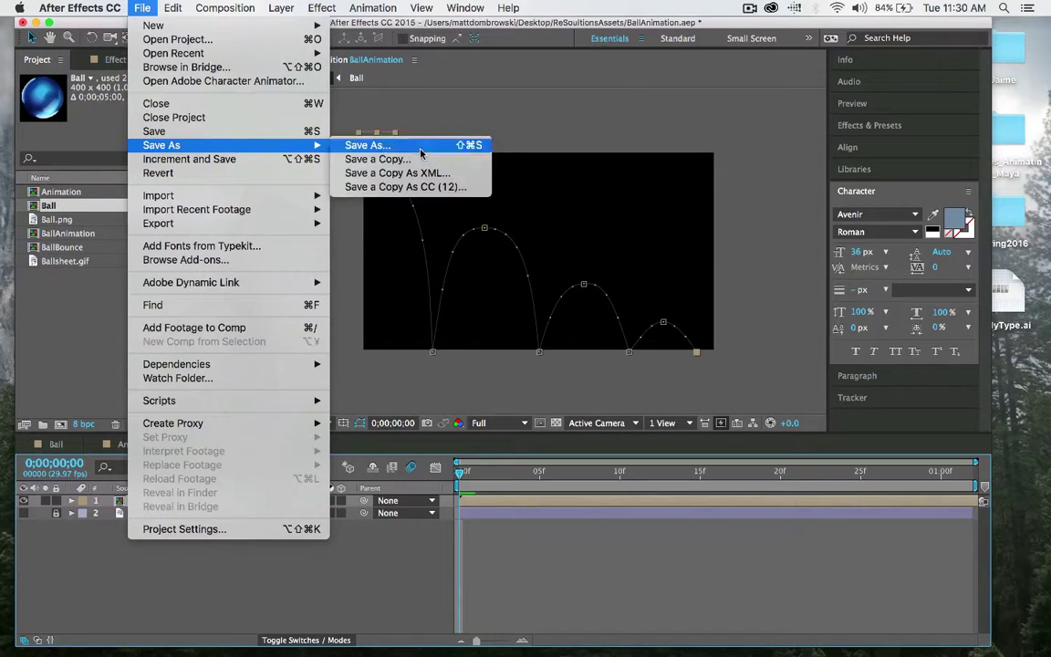
pyautogui.click(367, 145)
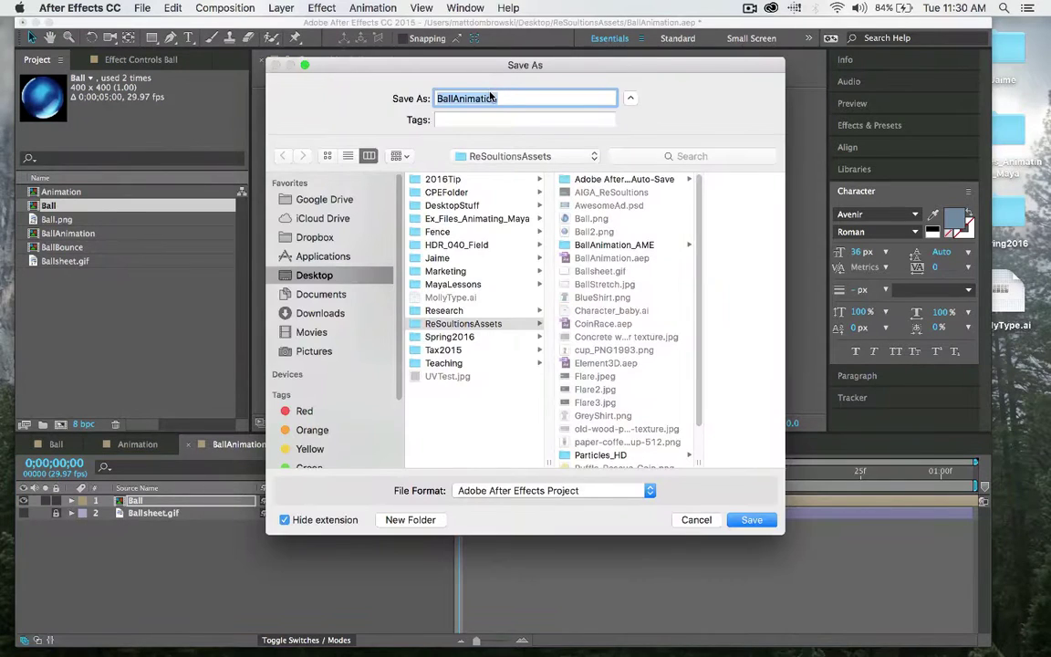
pyautogui.click(737, 520)
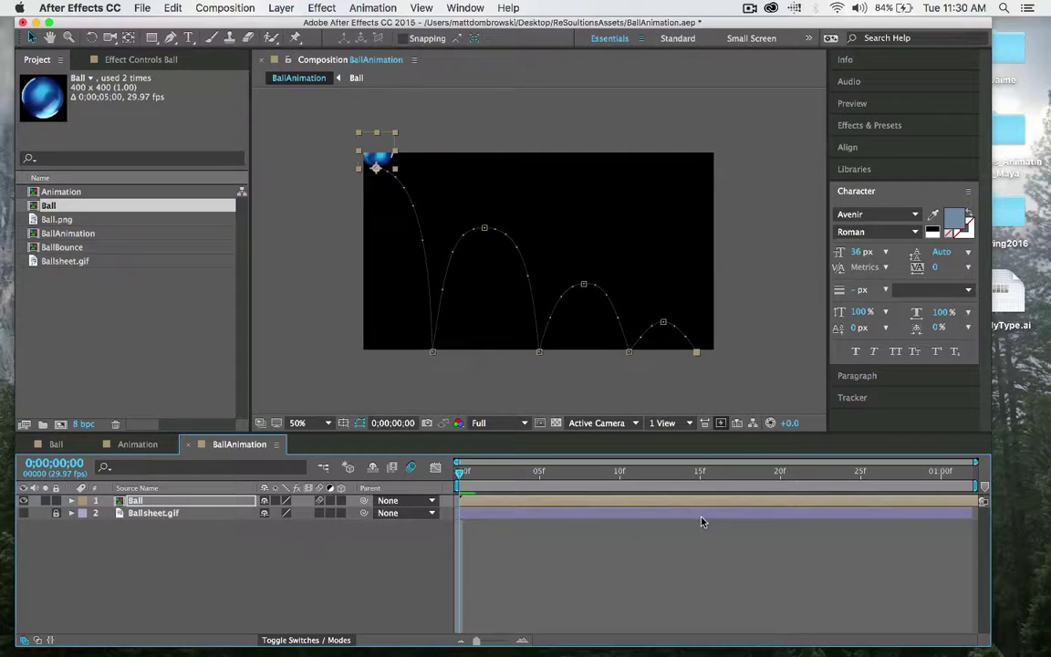